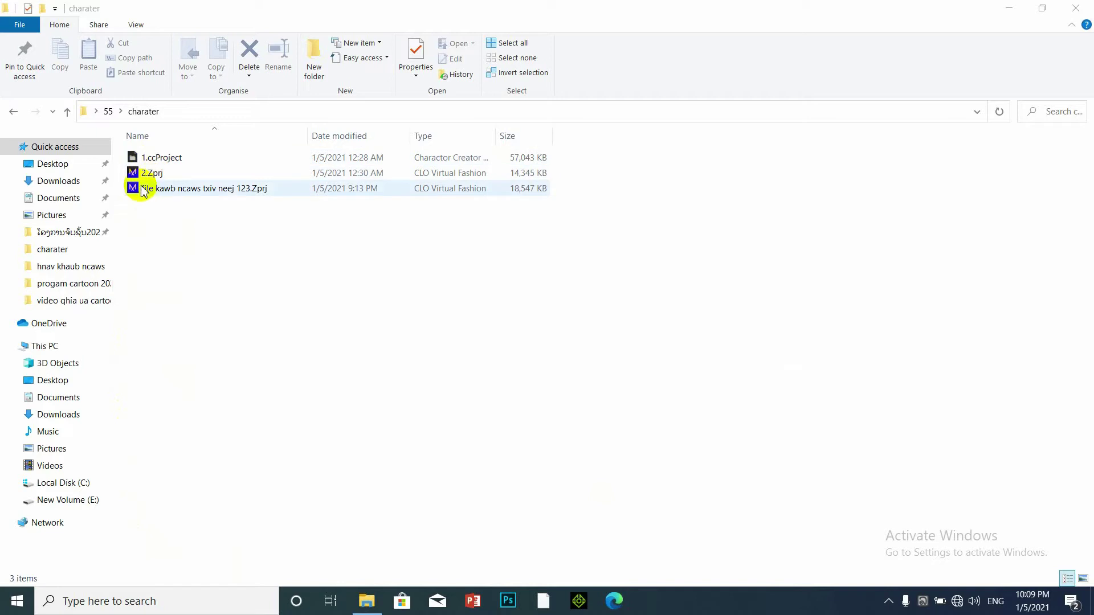
Open 1.ccProject from the charater folder in Character Creator and load it as a full project.
left_click(149, 179)
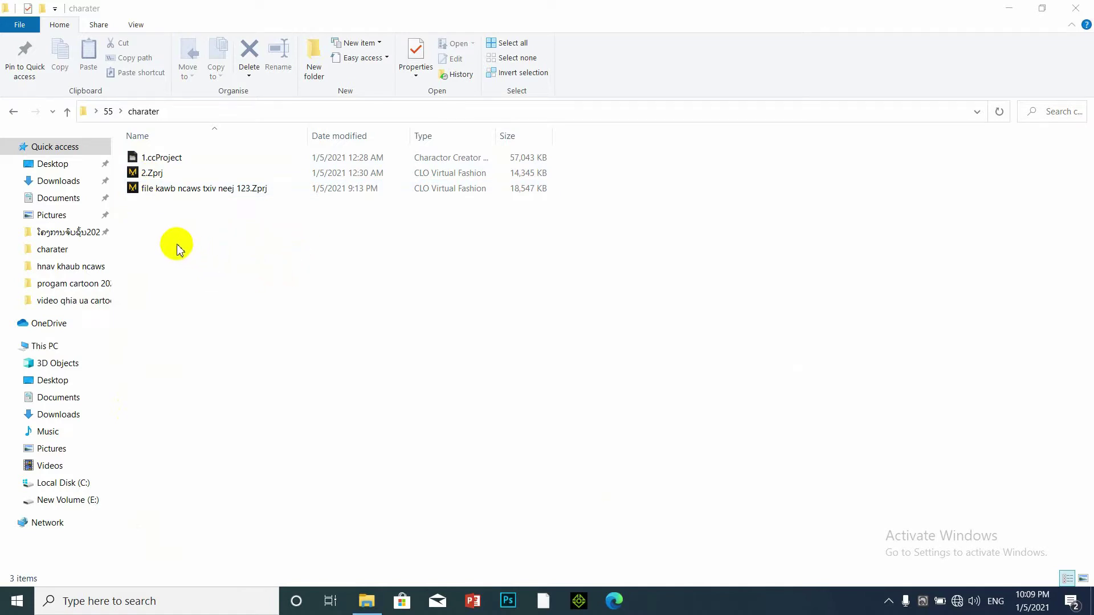
left_click(147, 194)
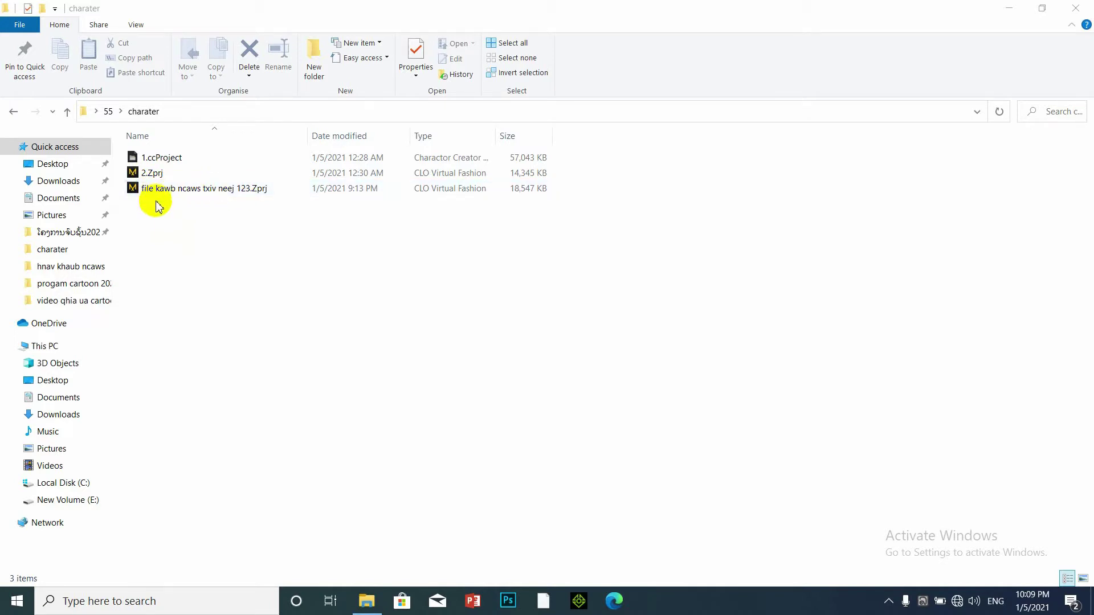
left_click(161, 176)
left_click(154, 162)
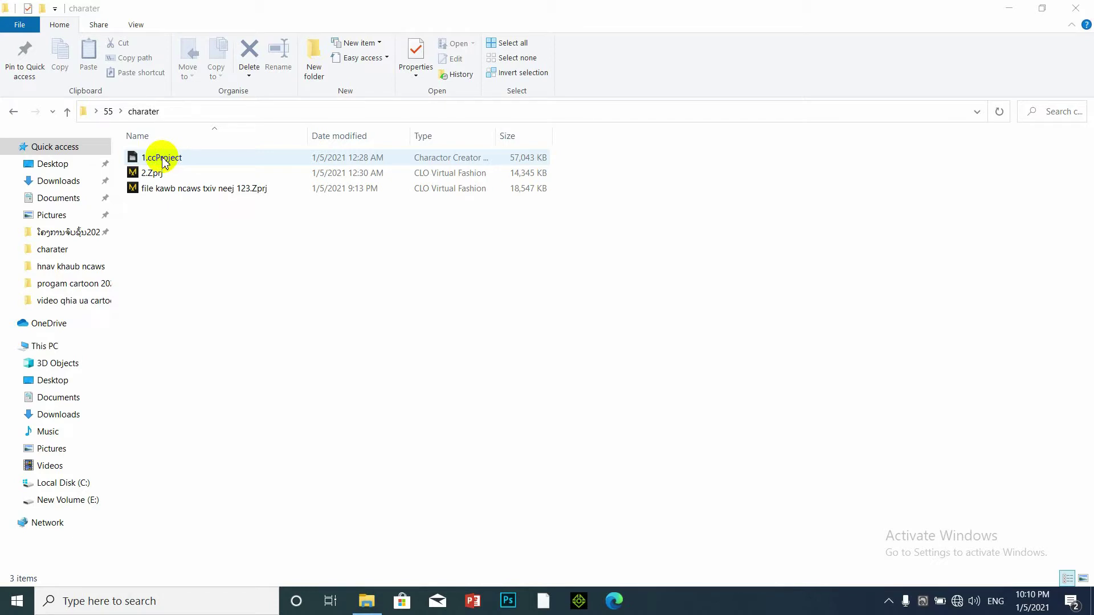
double_click(164, 162)
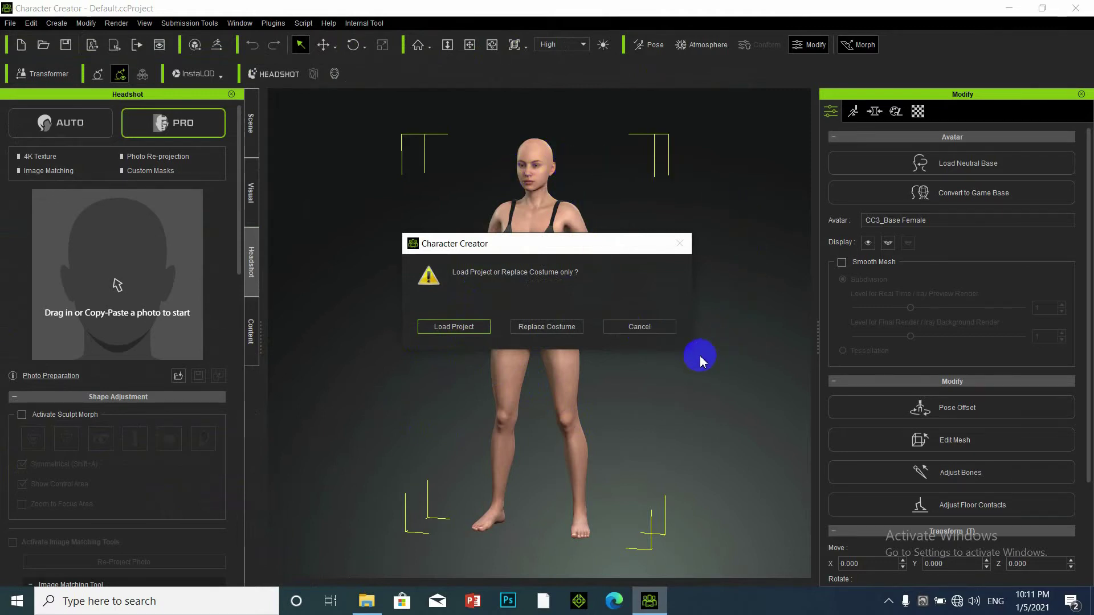
left_click(461, 329)
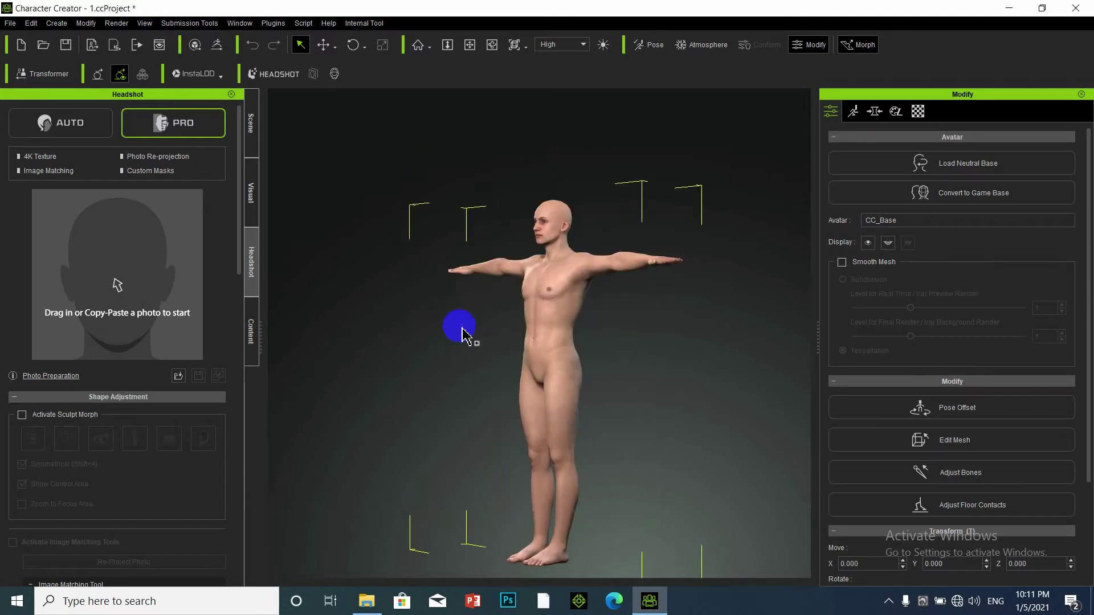
Import khaub ncaws tus txiv neej yawg.obj from the hnav khaub ncaws folder as an accessory for the male avatar.
right_click_drag(467, 387, 609, 411)
scroll(549, 306, "up", 3)
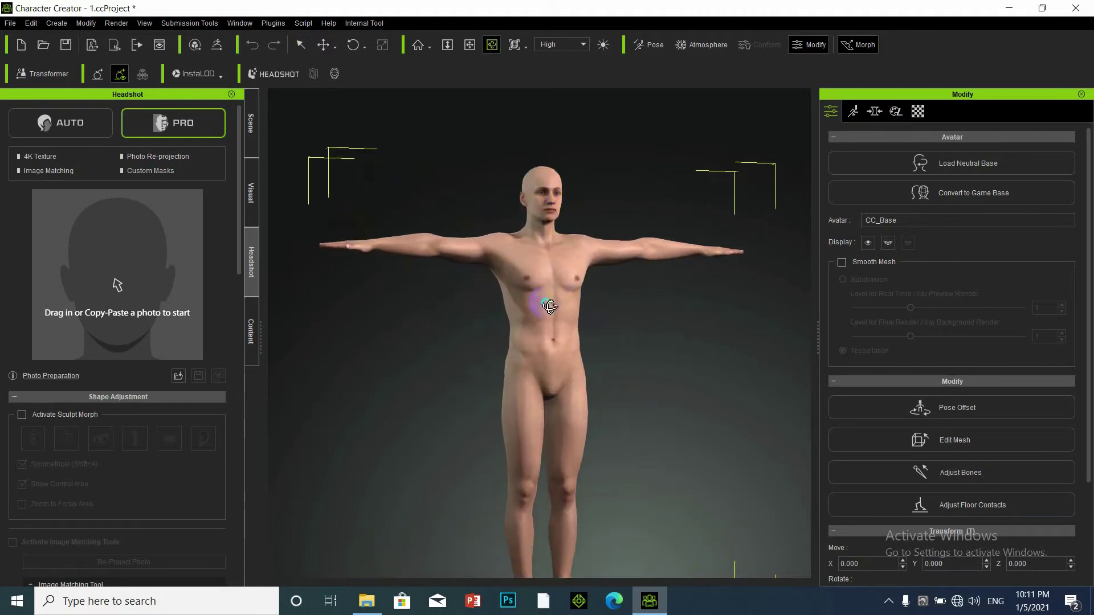
scroll(541, 319, "down", 5)
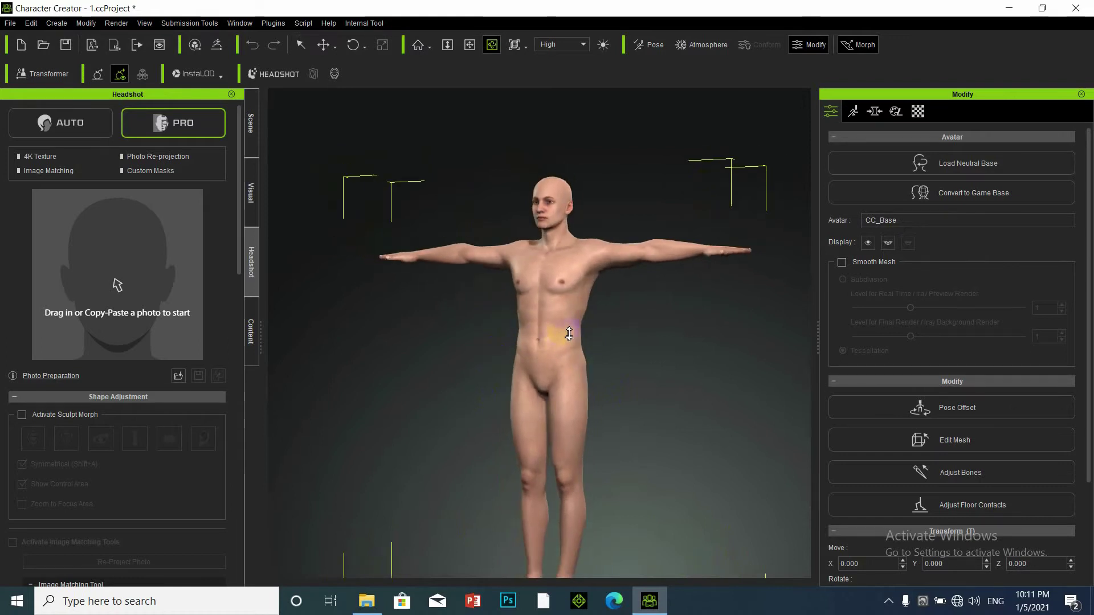
right_click_drag(483, 381, 576, 385)
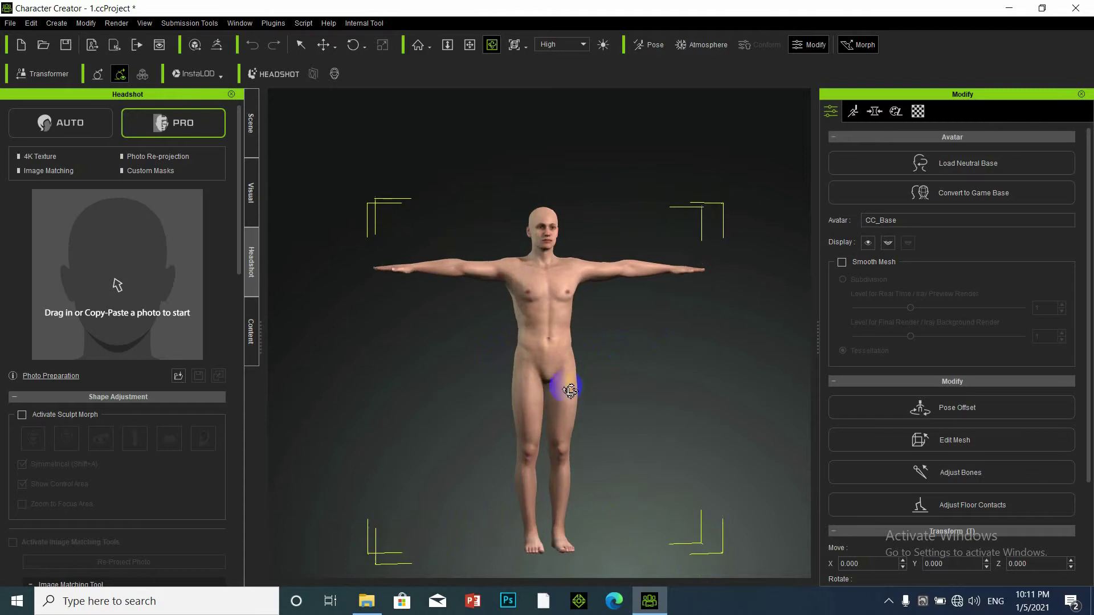
scroll(570, 221, "up", 2)
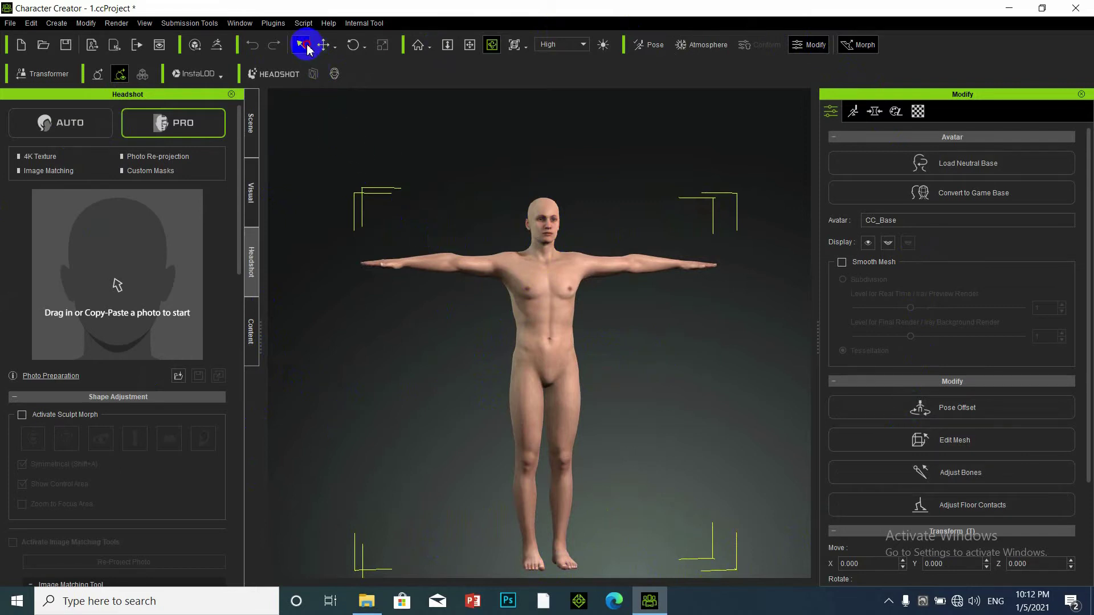
left_click(308, 156)
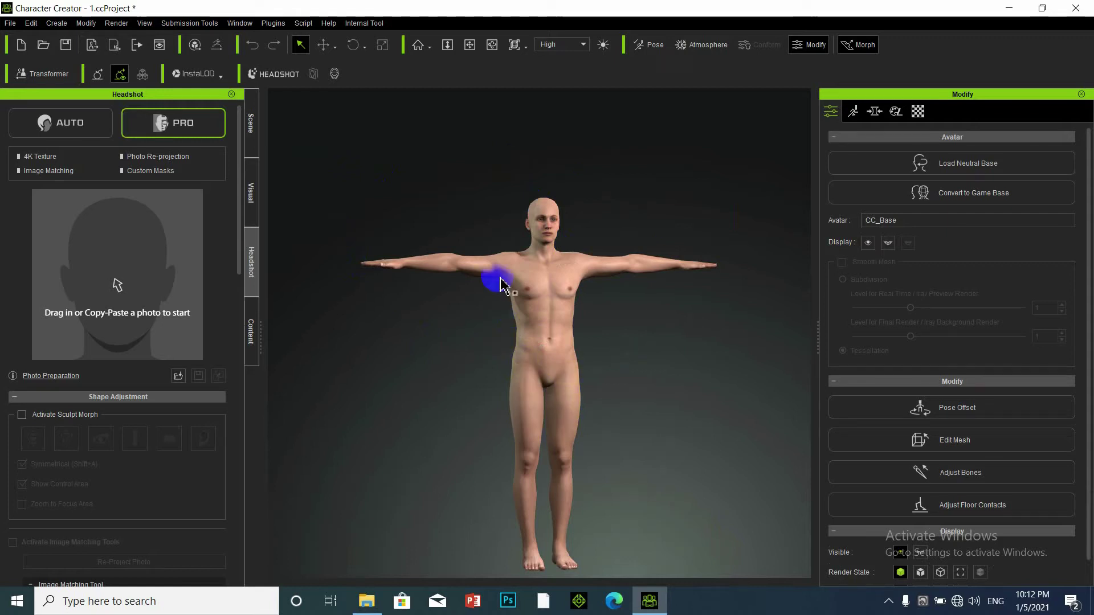
left_click(557, 275)
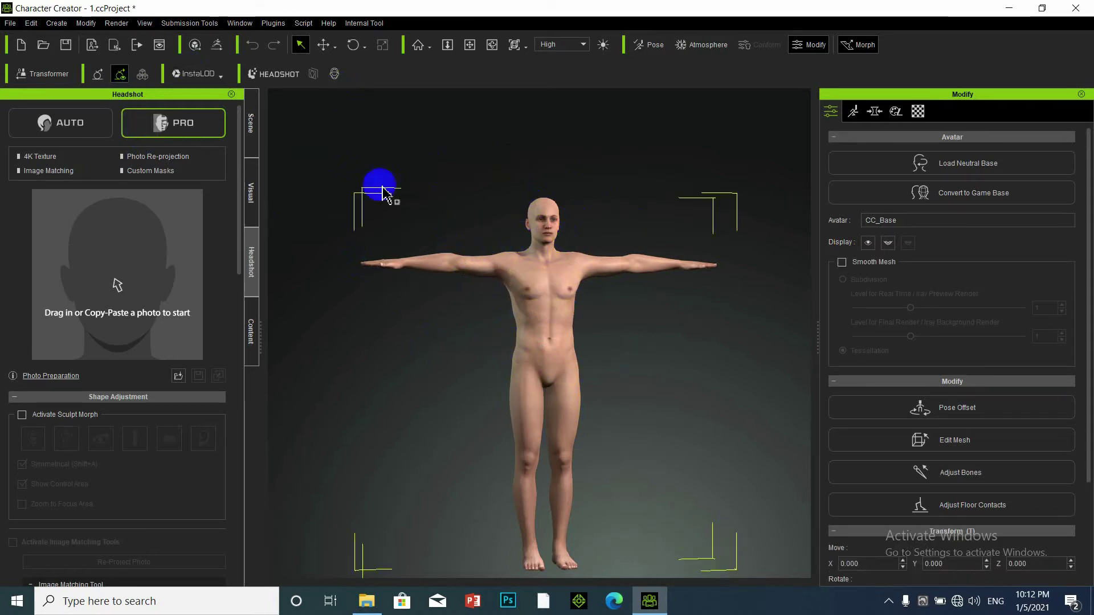
left_click(47, 45)
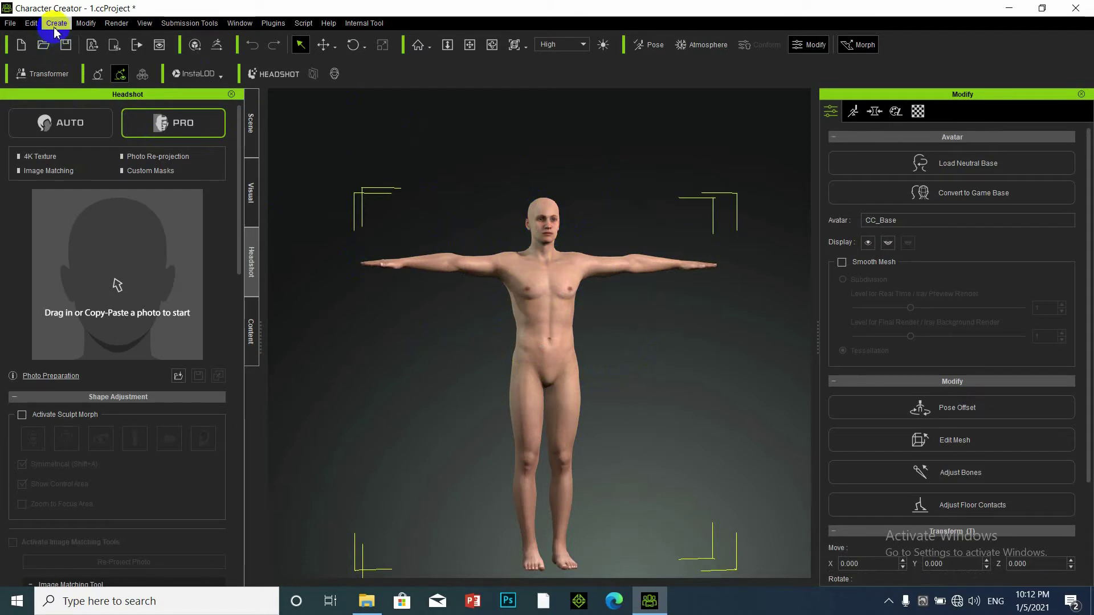
left_click(55, 27)
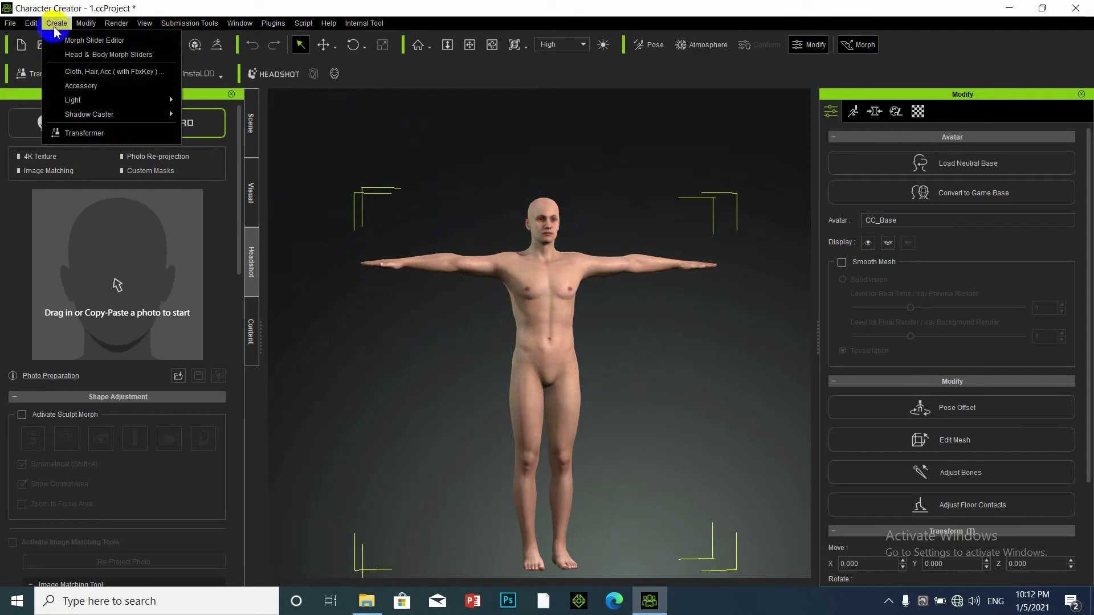
left_click(78, 89)
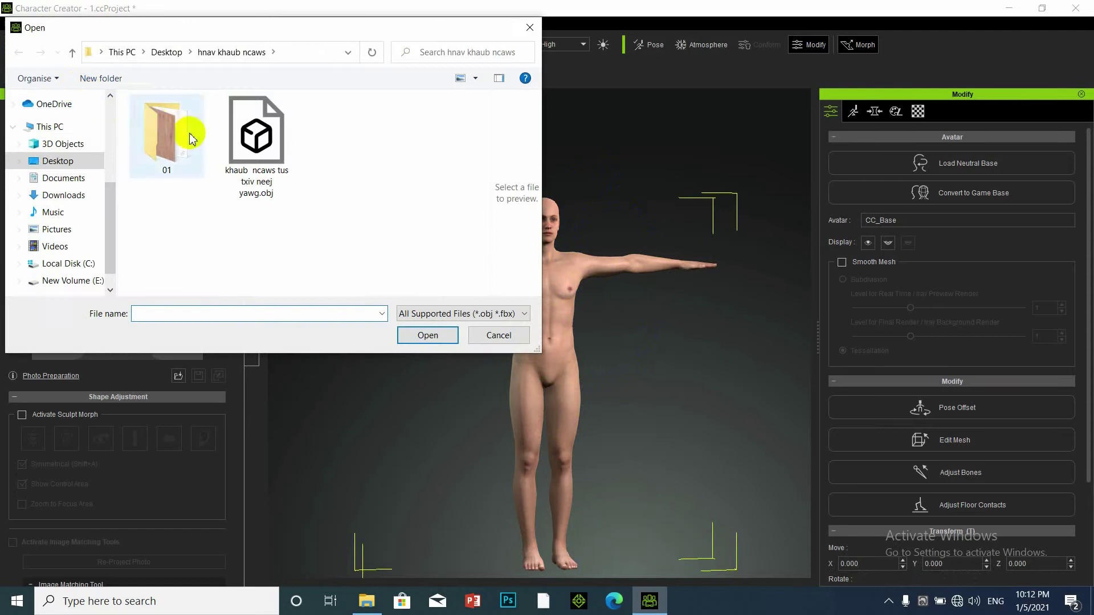
left_click(252, 147)
left_click(428, 336)
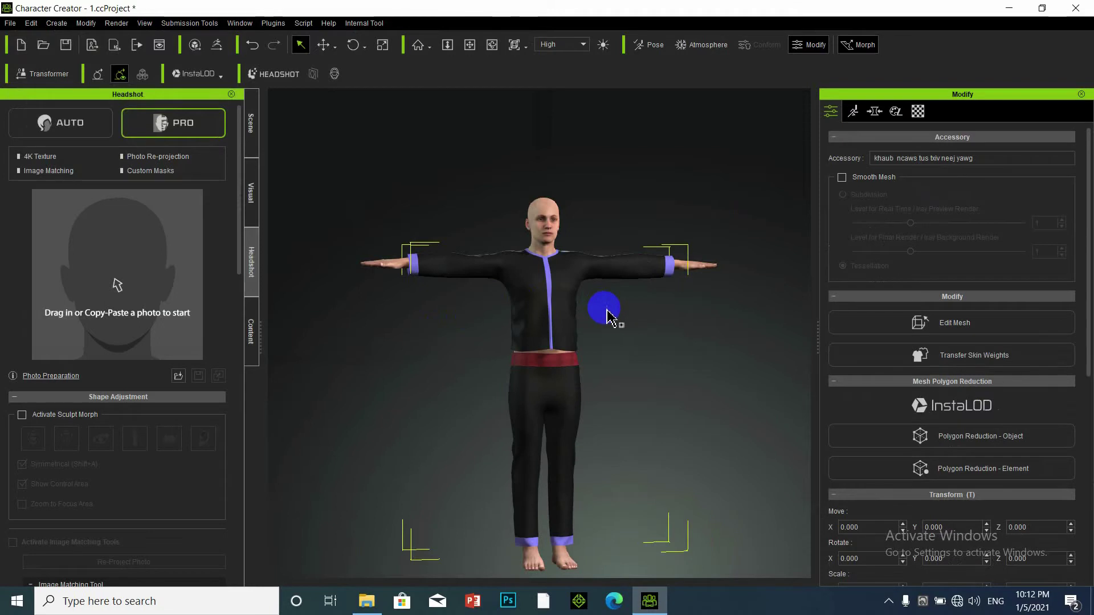
Examine the fit of the imported jacket and trousers on the avatar from the front, back and close up.
scroll(582, 310, "up", 5)
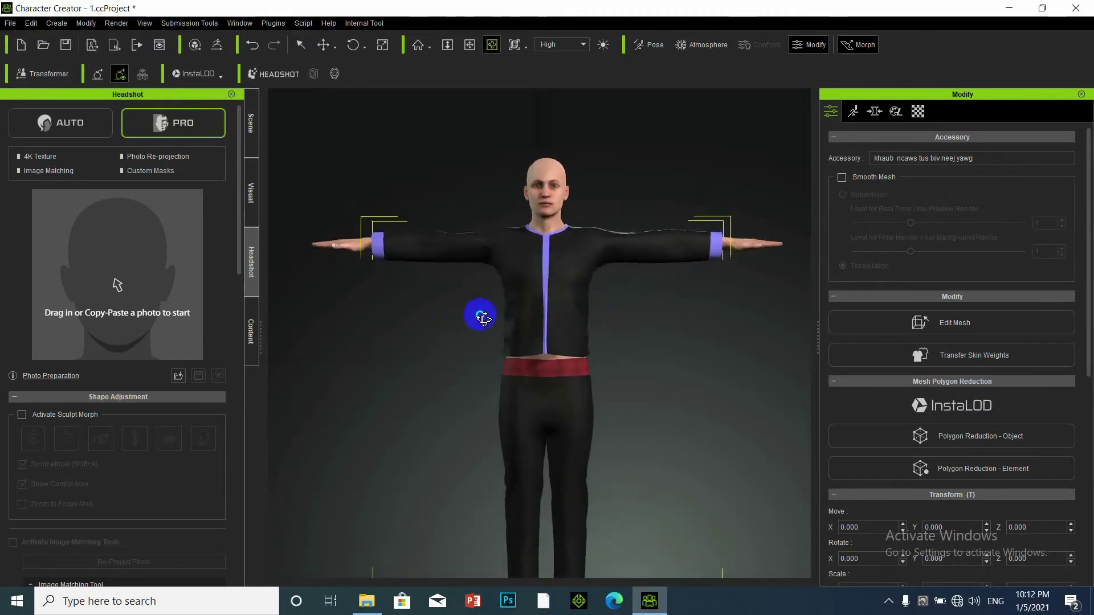
right_click_drag(480, 314, 715, 259)
right_click_drag(365, 321, 511, 321)
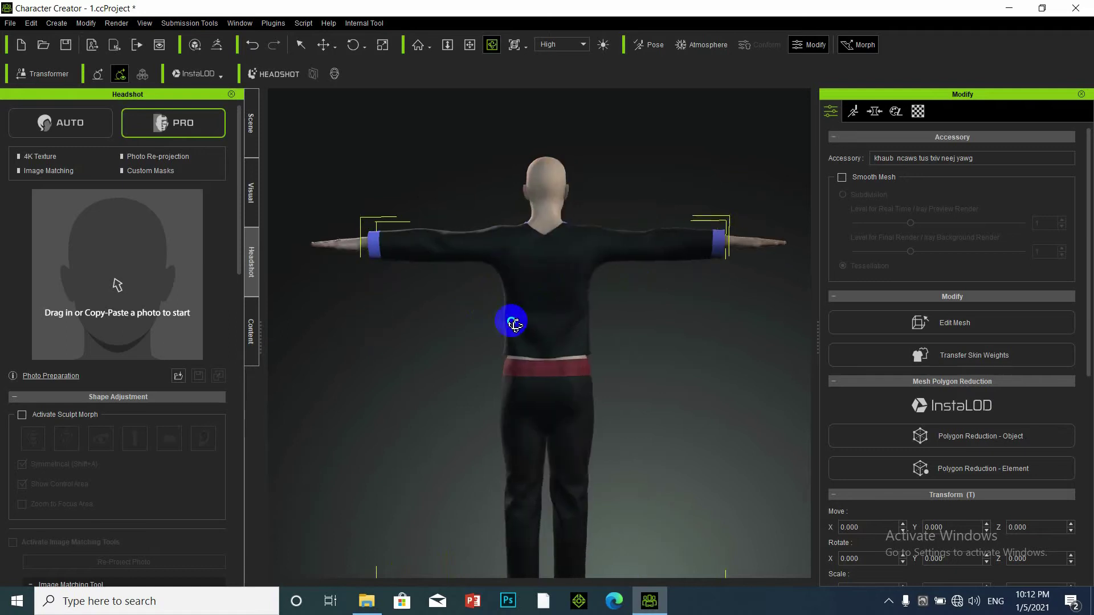
right_click_drag(334, 315, 569, 366)
right_click_drag(592, 315, 539, 375)
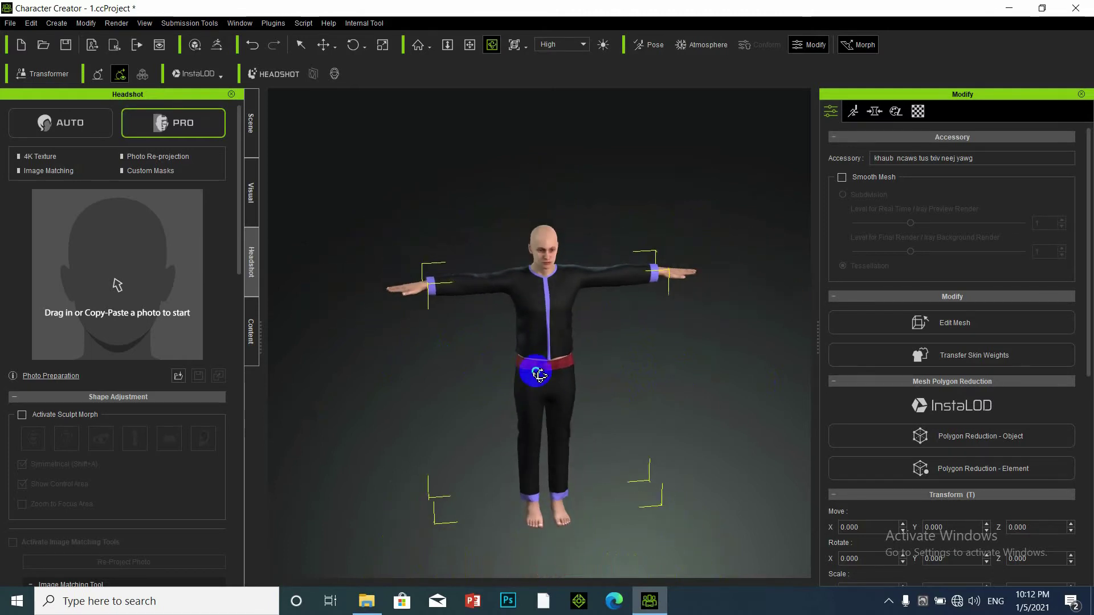
right_click_drag(525, 292, 559, 206)
scroll(560, 205, "up", 2)
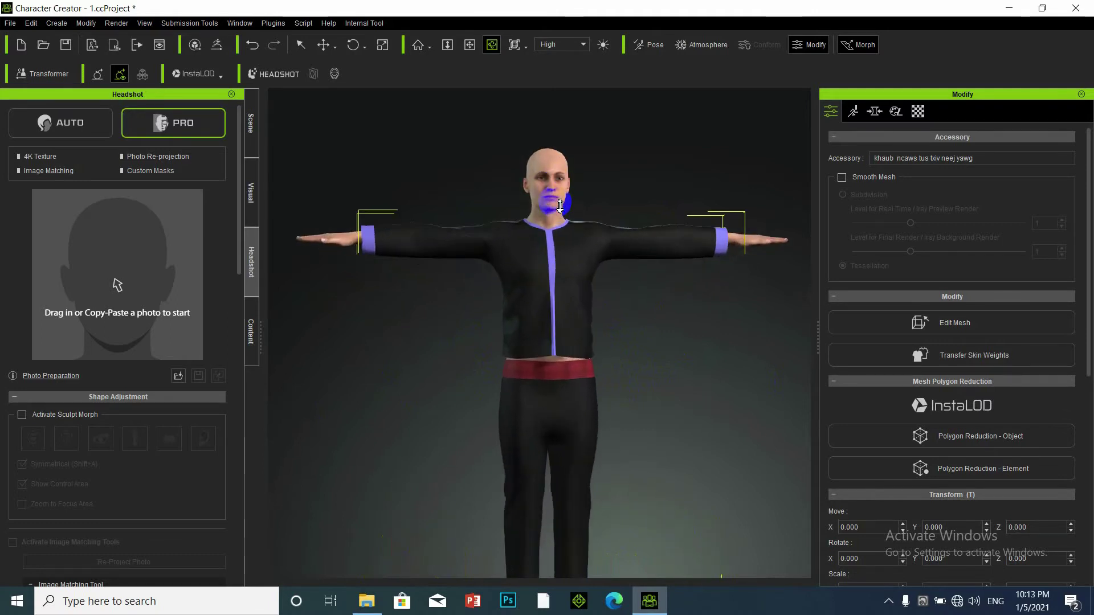
scroll(559, 222, "up", 2)
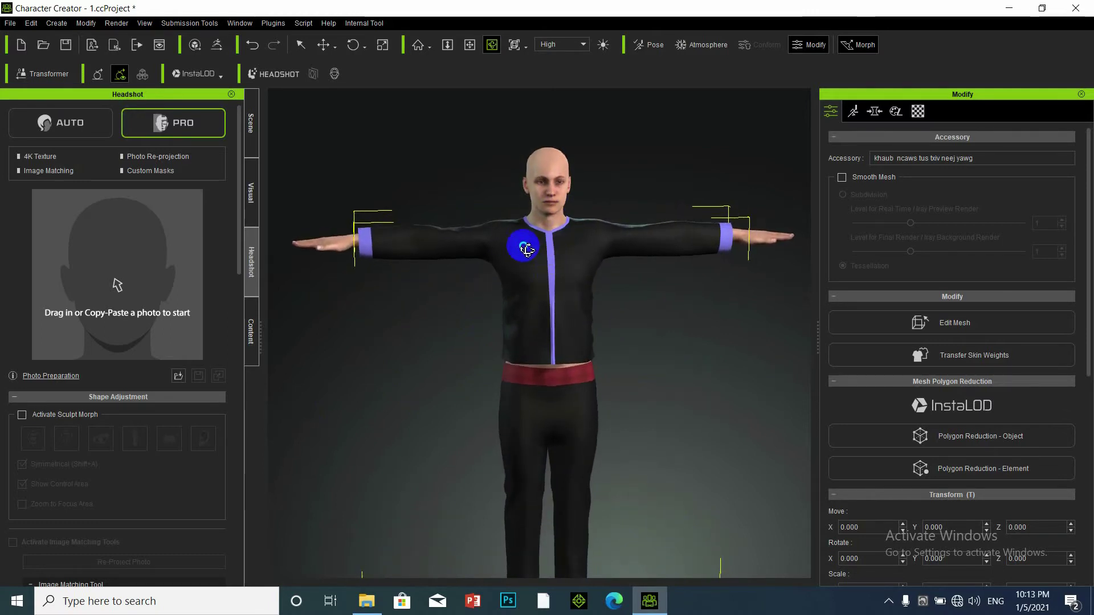
scroll(541, 205, "up", 3)
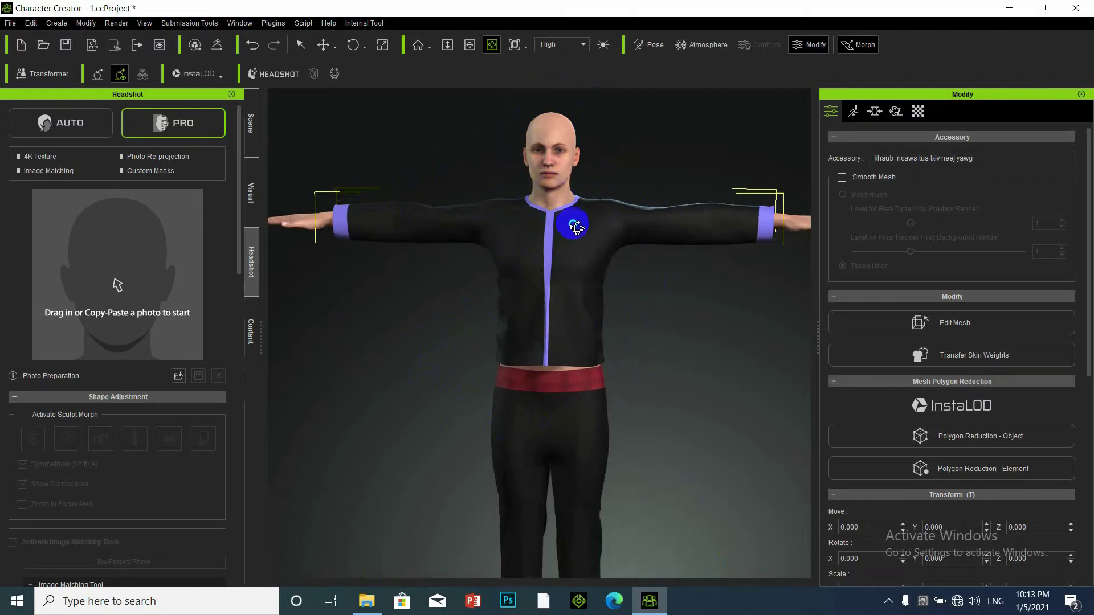
left_click_drag(575, 227, 605, 224)
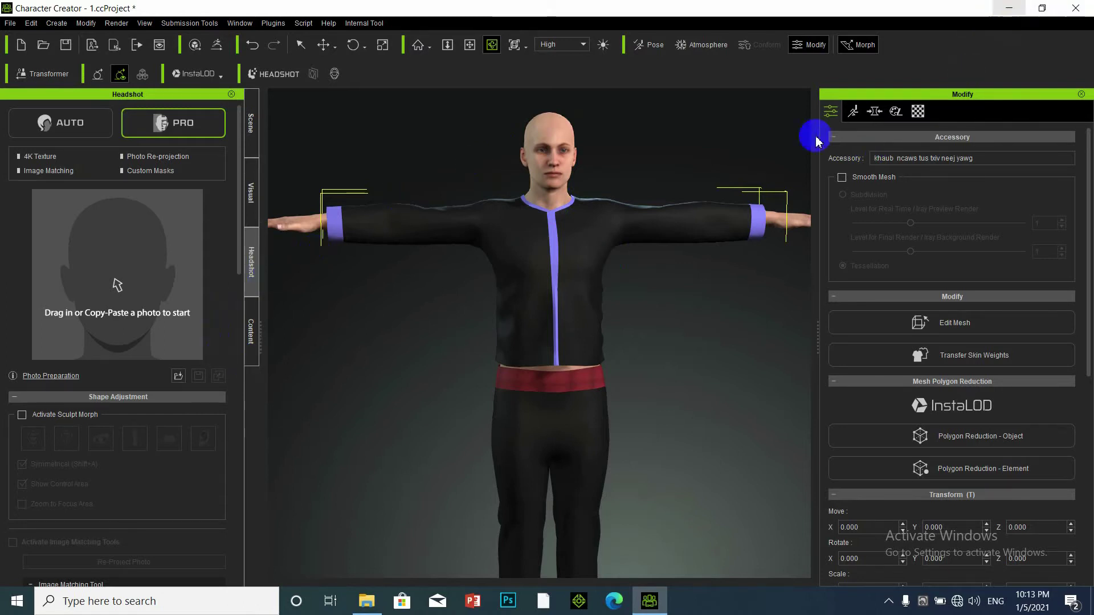
key("ctrl+z")
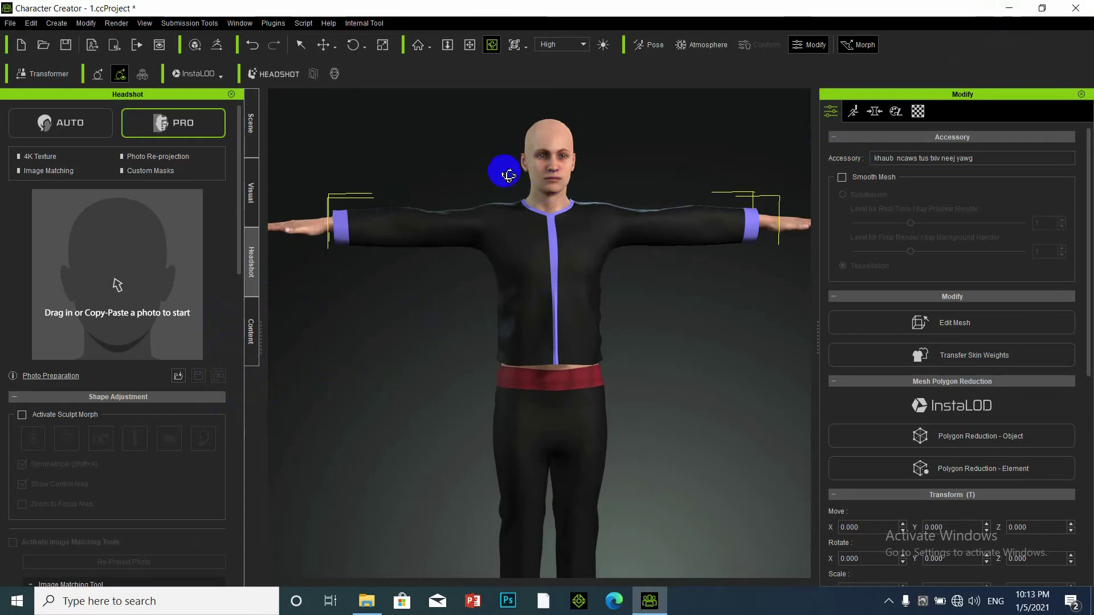
Select the CC_Base avatar and load Untitled-1.png from the Desktop as the Headshot source photo.
left_click(300, 44)
left_click(529, 150)
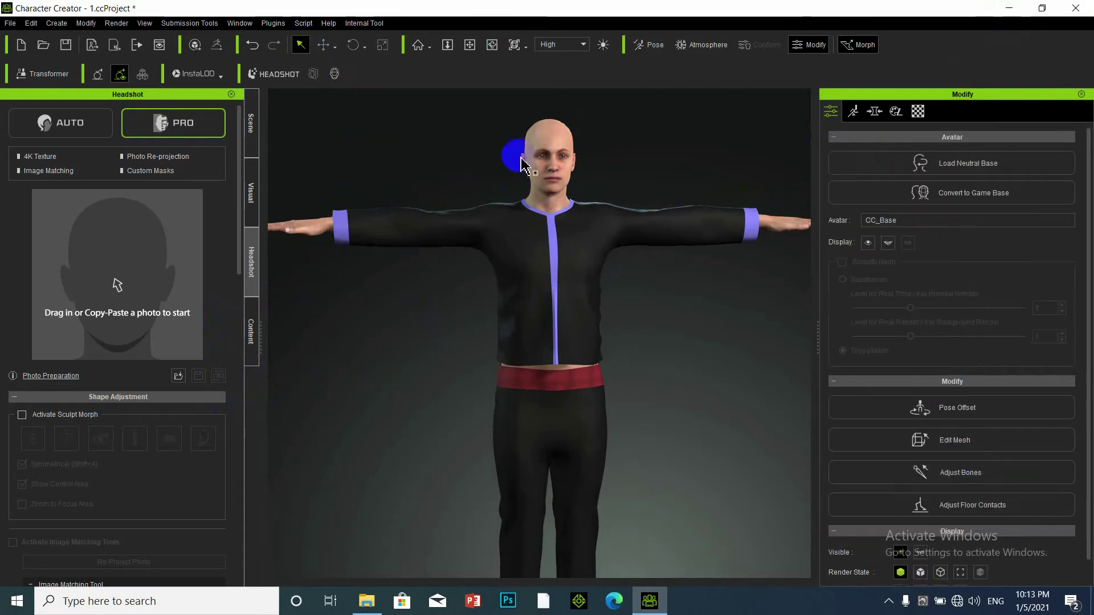
scroll(547, 237, "up", 3)
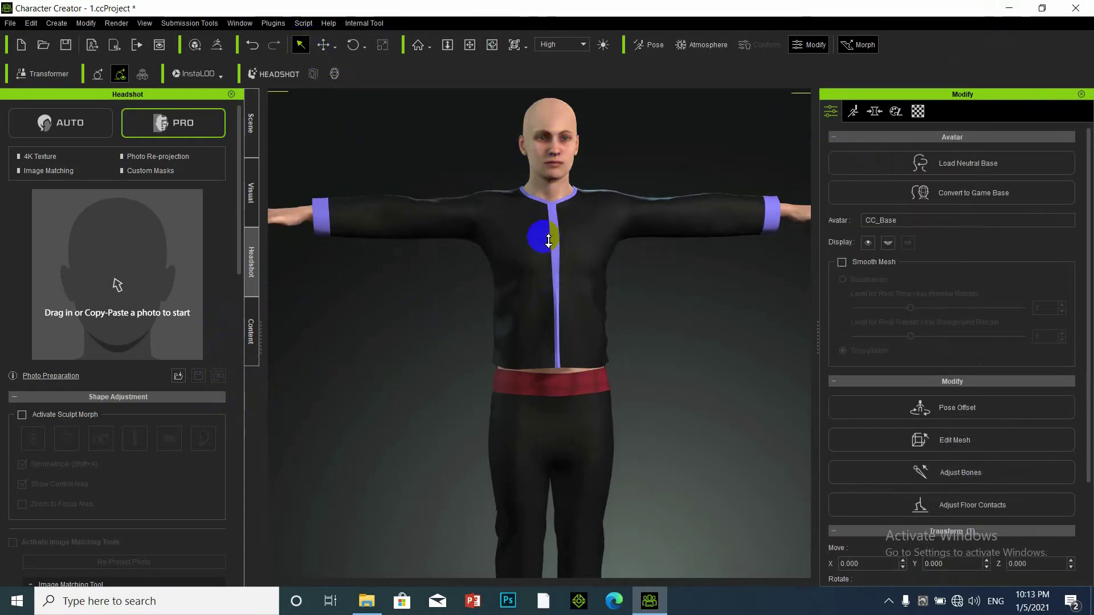
scroll(548, 241, "down", 5)
left_click(582, 152)
left_click(548, 205)
left_click(583, 153)
left_click(556, 206)
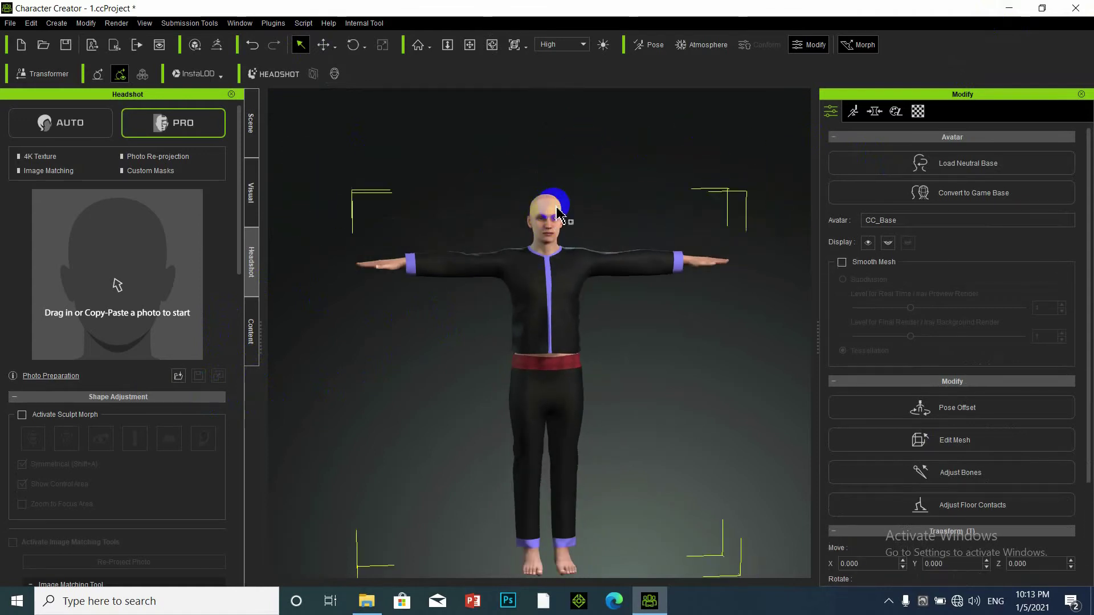
left_click(180, 376)
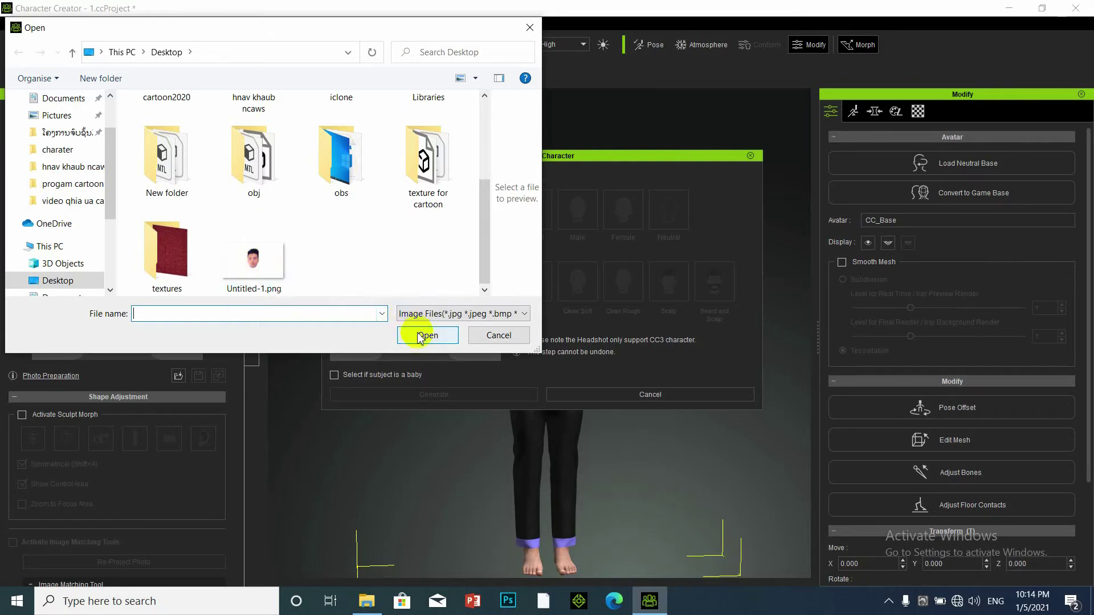
left_click(285, 279)
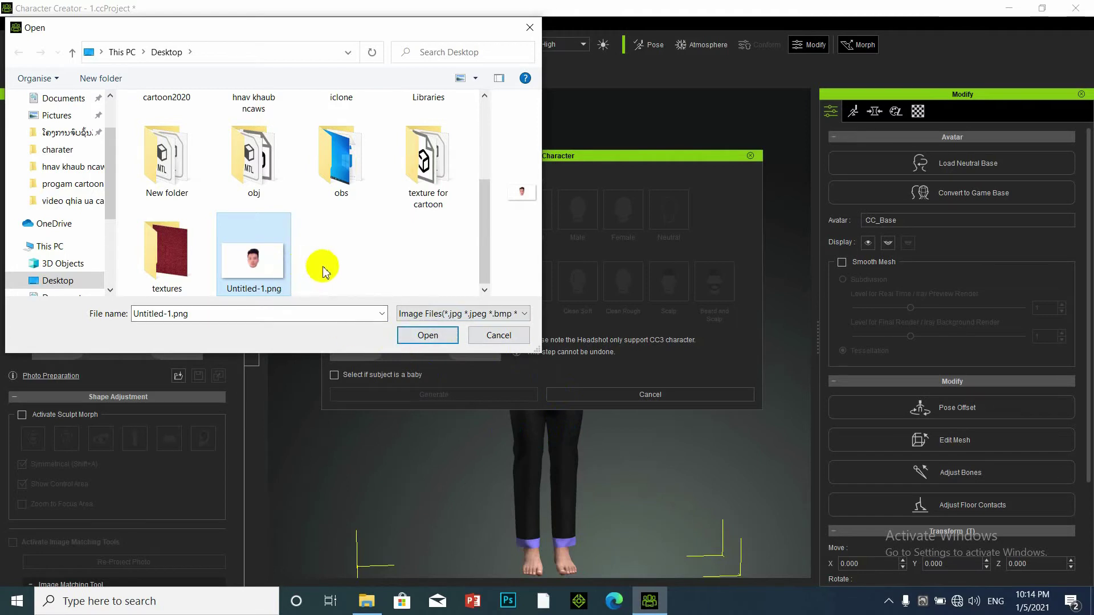
left_click(427, 336)
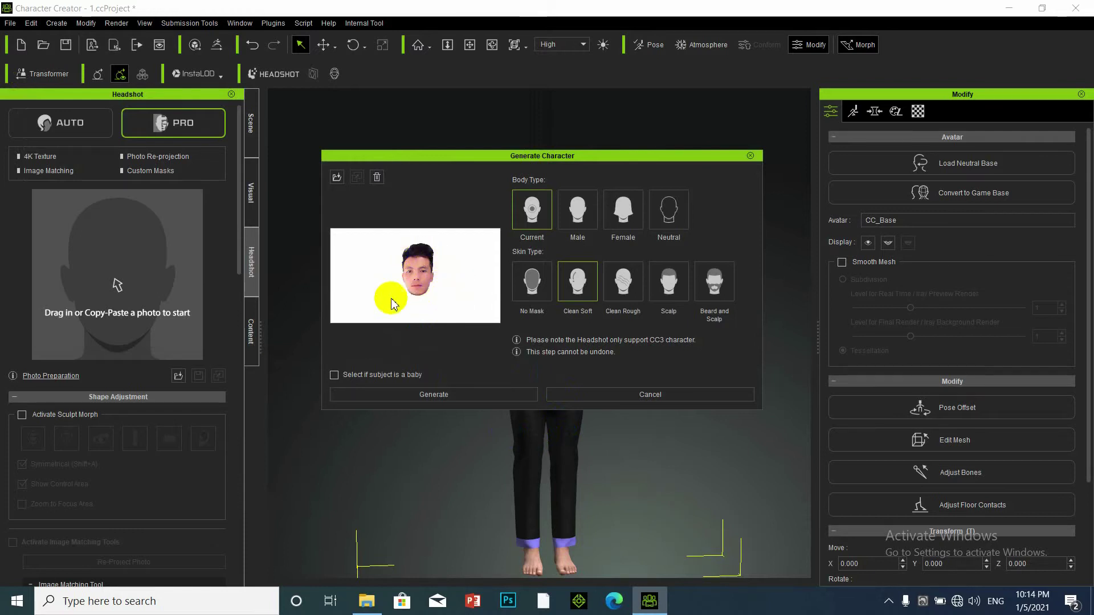
Generate the Headshot head with the baby subject option on, body type Current and skin type Clean Soft.
left_click(462, 375)
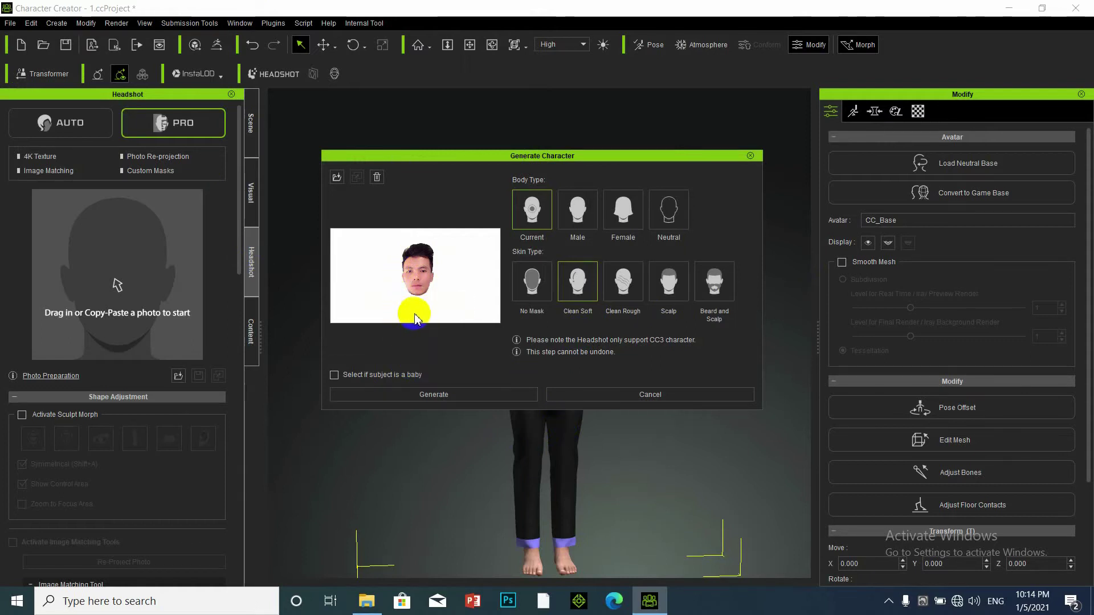
mouse_move(428, 300)
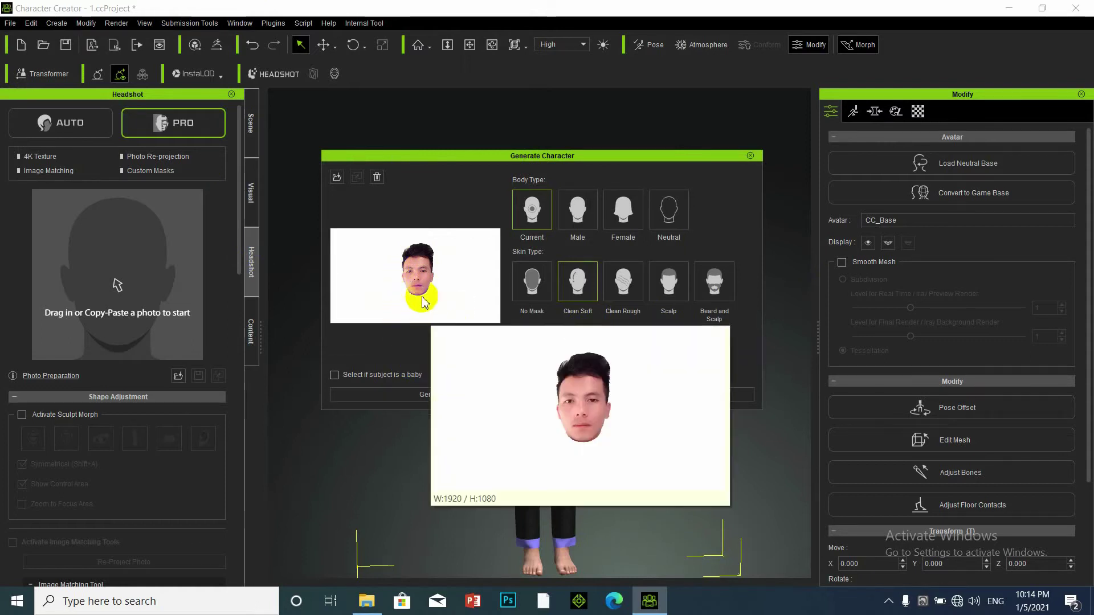
left_click(541, 400)
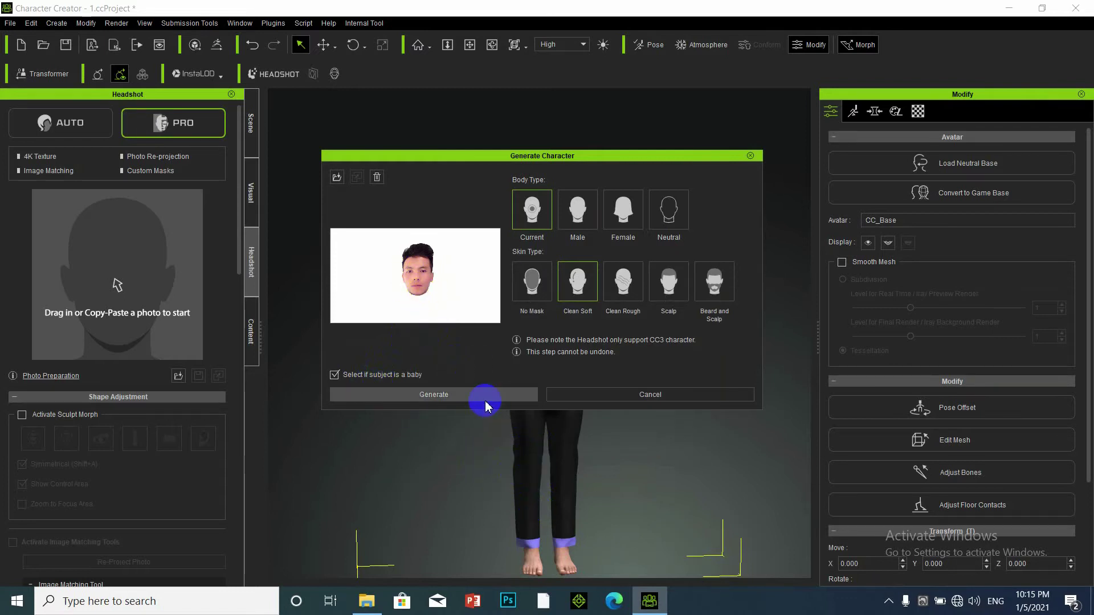
left_click(425, 401)
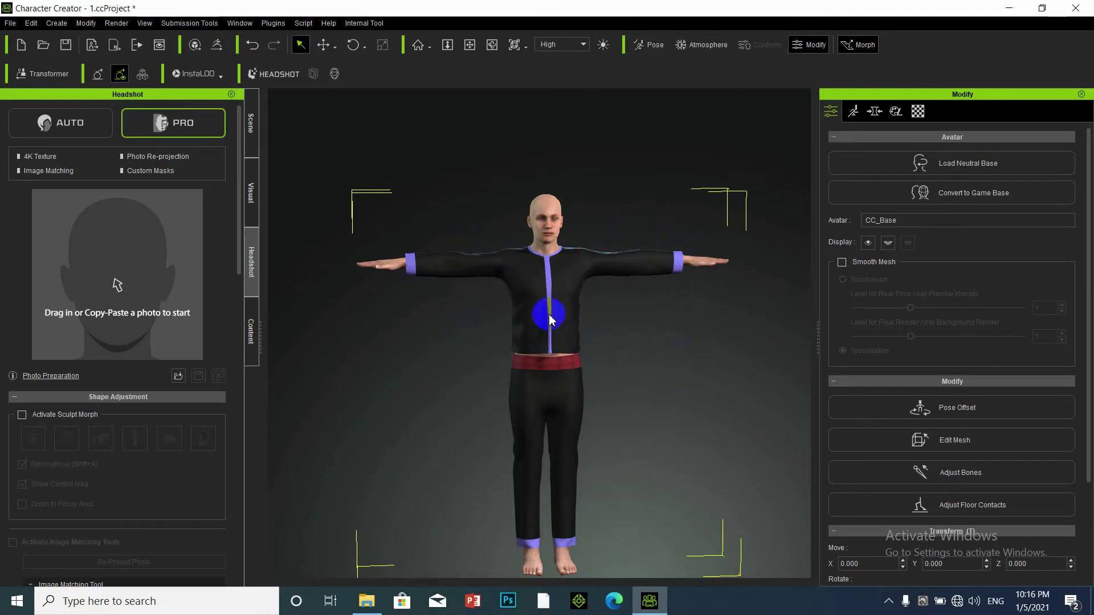
key("ctrl+v")
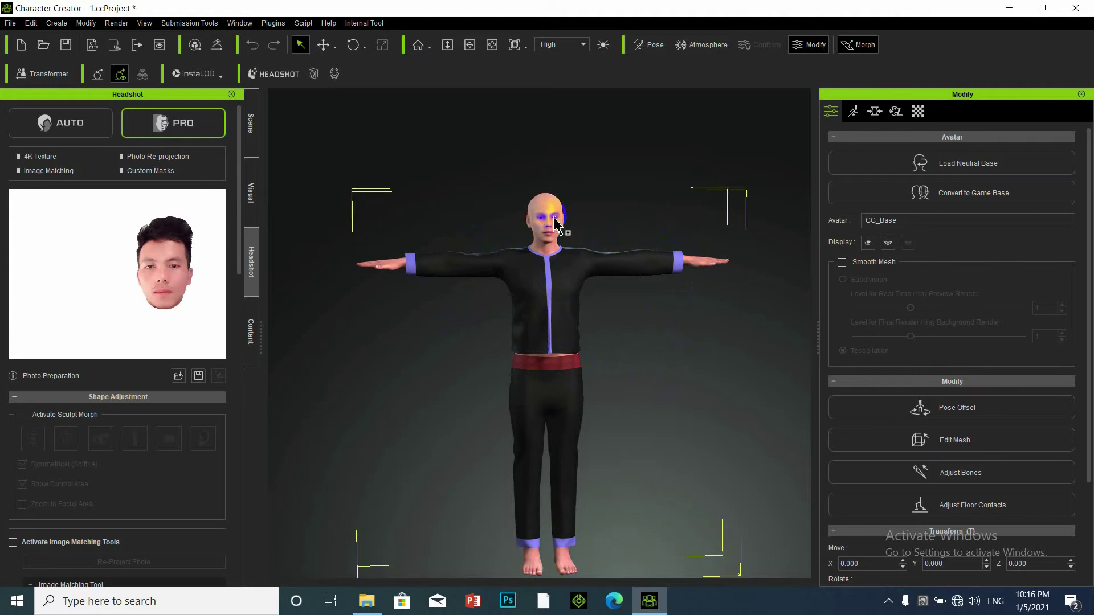
scroll(558, 211, "up", 3)
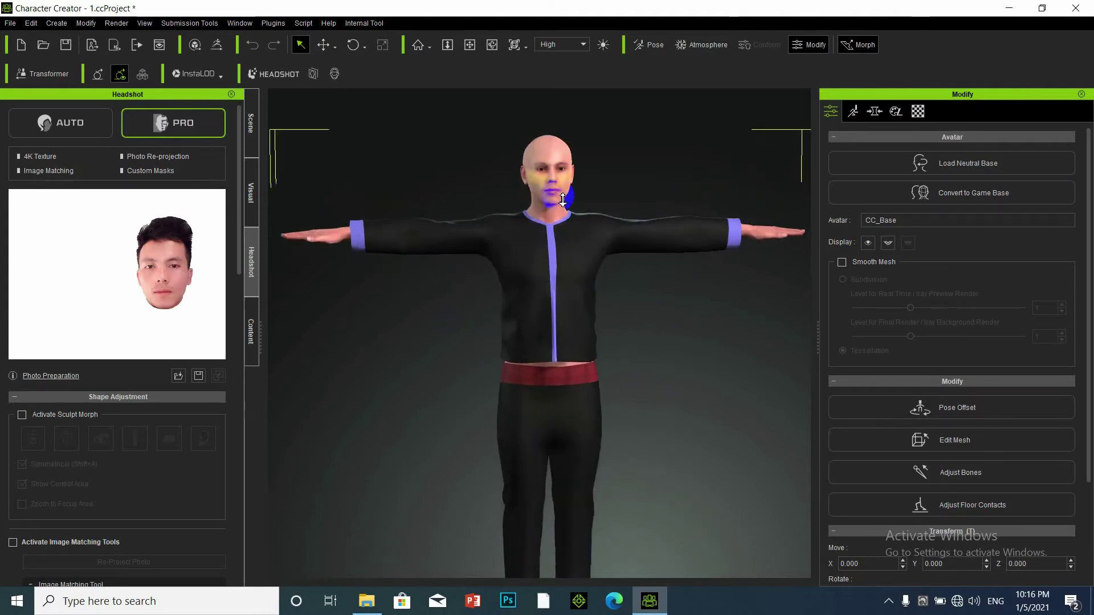
Examine the generated head on the avatar from the front and close up, checking the eyes, mouth and neck.
scroll(552, 262, "up", 3)
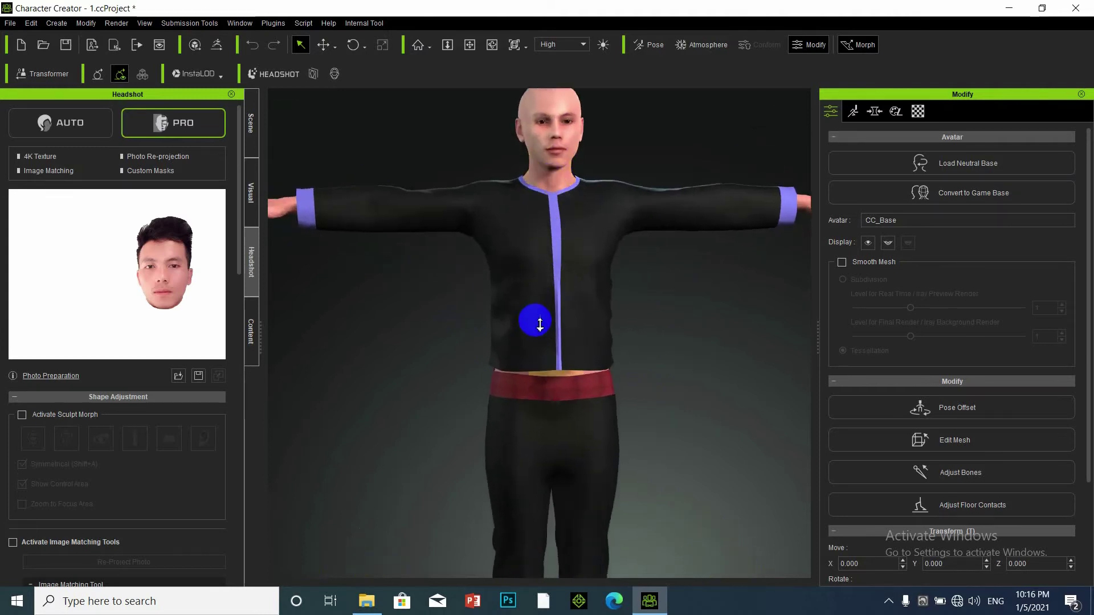
scroll(538, 322, "down", 3)
middle_click_drag(551, 256, 552, 315)
right_click_drag(552, 313, 585, 199)
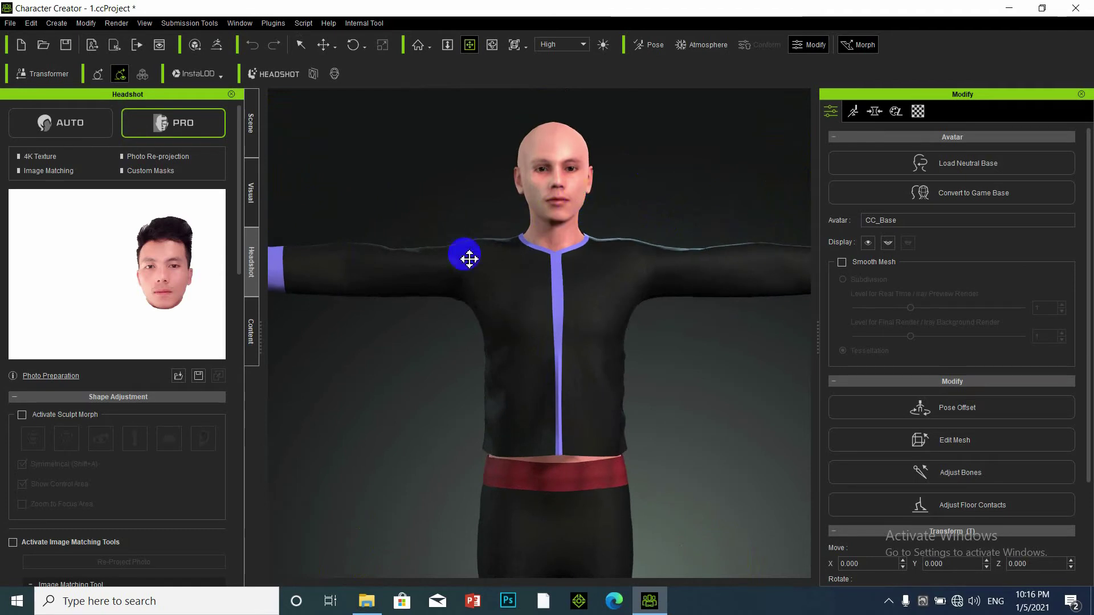
scroll(143, 279, "down", 3)
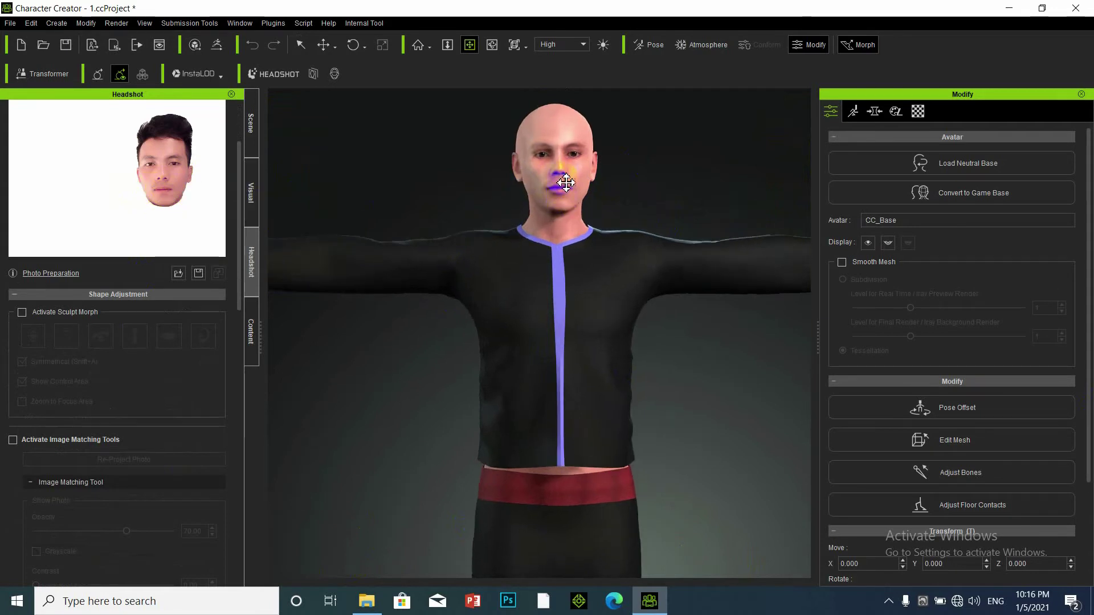
scroll(566, 176, "up", 2)
middle_click_drag(581, 144, 567, 195)
scroll(567, 191, "up", 3)
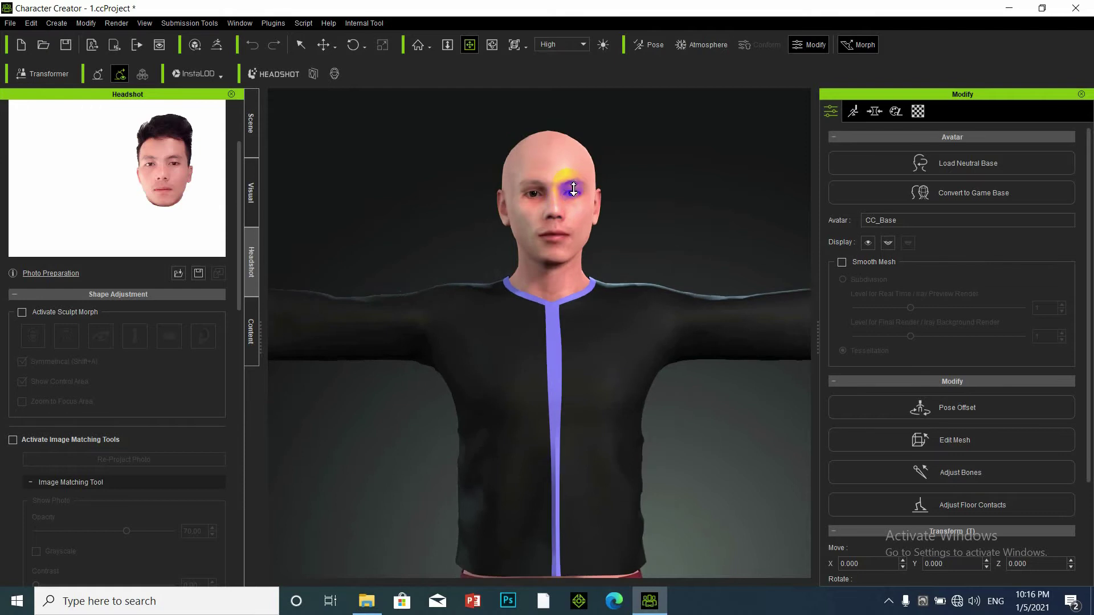
middle_click_drag(592, 138, 573, 262)
scroll(586, 150, "down", 1)
scroll(578, 169, "up", 4)
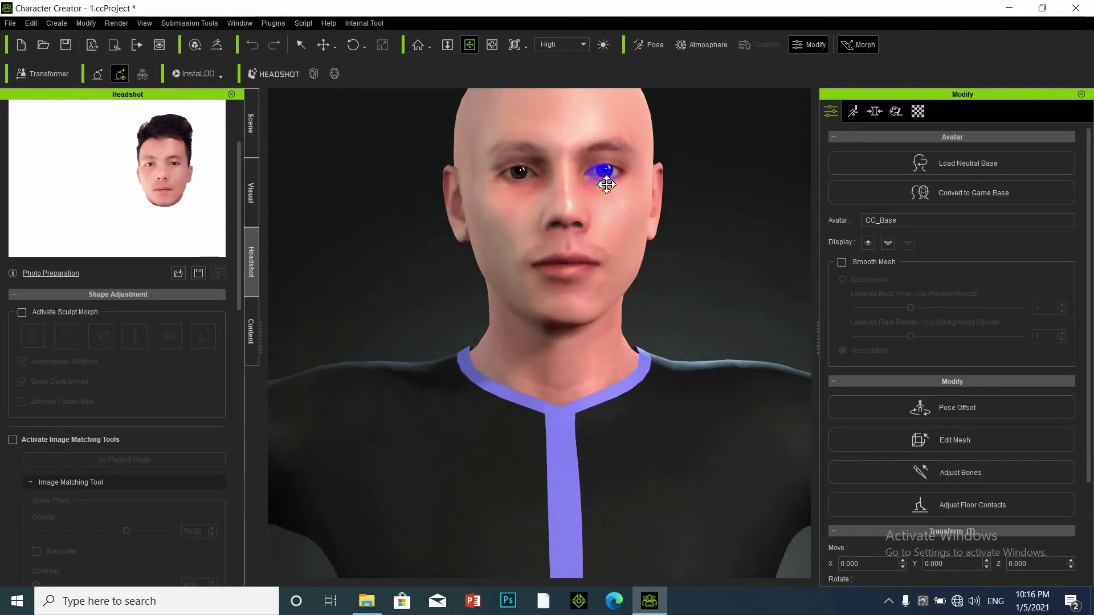
scroll(607, 184, "down", 1)
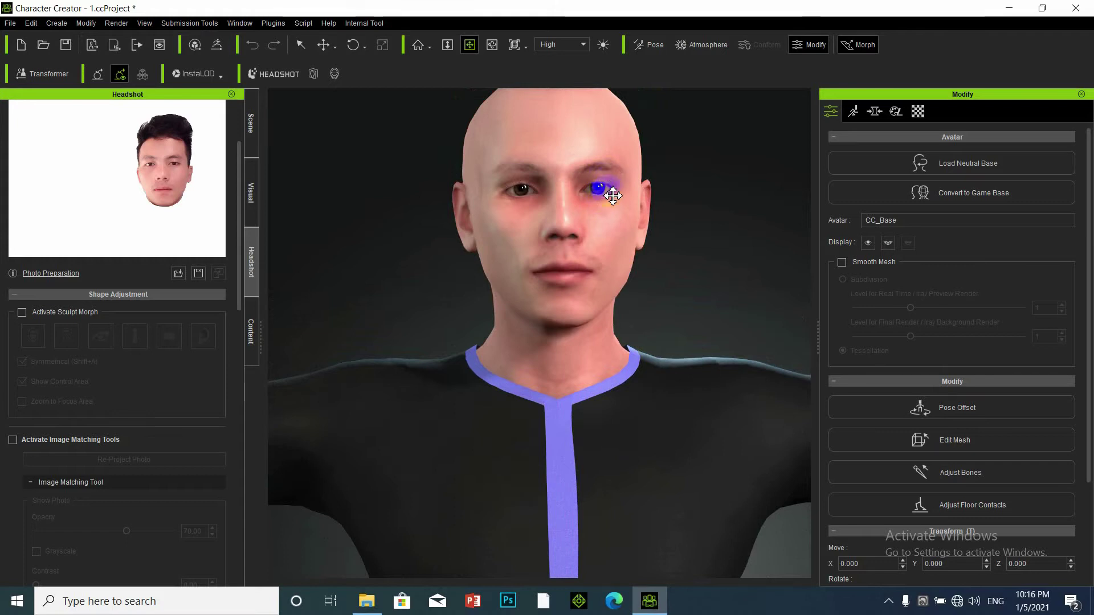
scroll(602, 214, "up", 3)
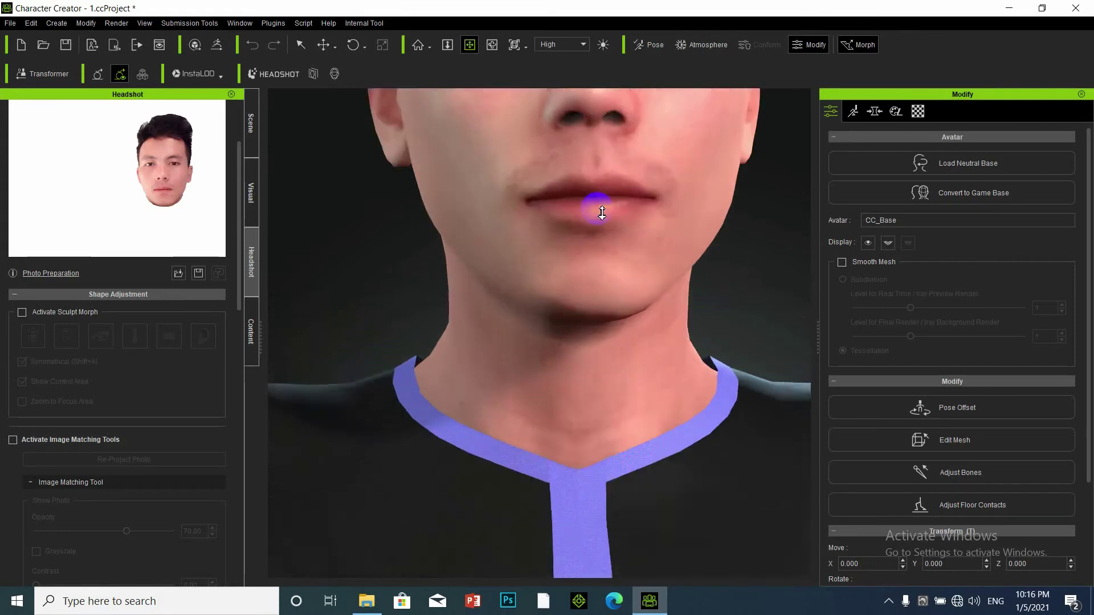
scroll(599, 210, "down", 5)
right_click_drag(537, 252, 505, 252)
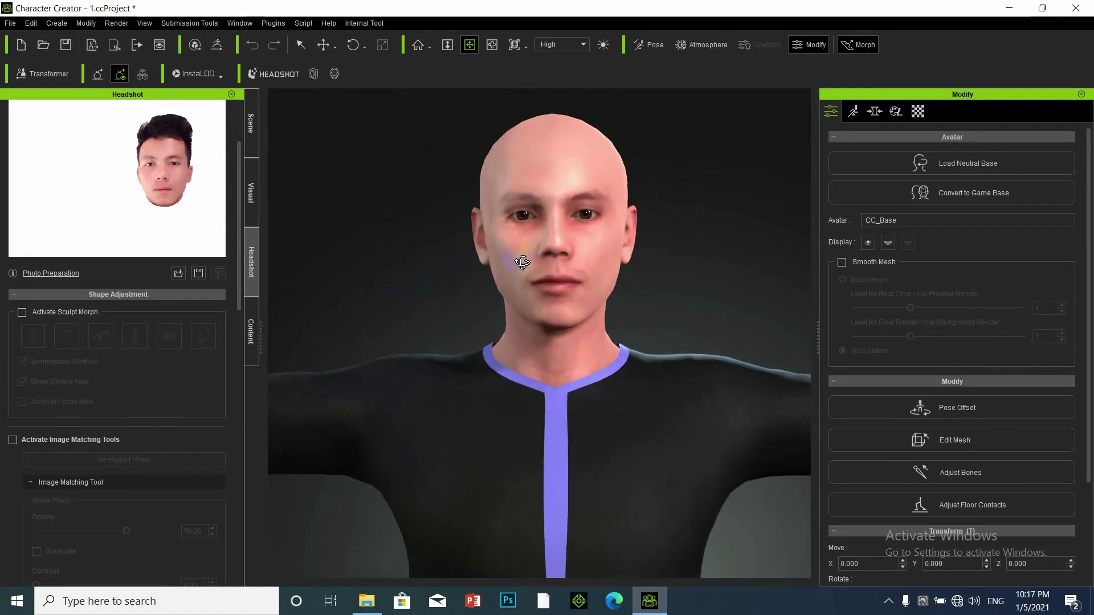
Activate the Headshot Image Matching Tools and set the photo overlay's opacity to 77.69.
left_click(22, 314)
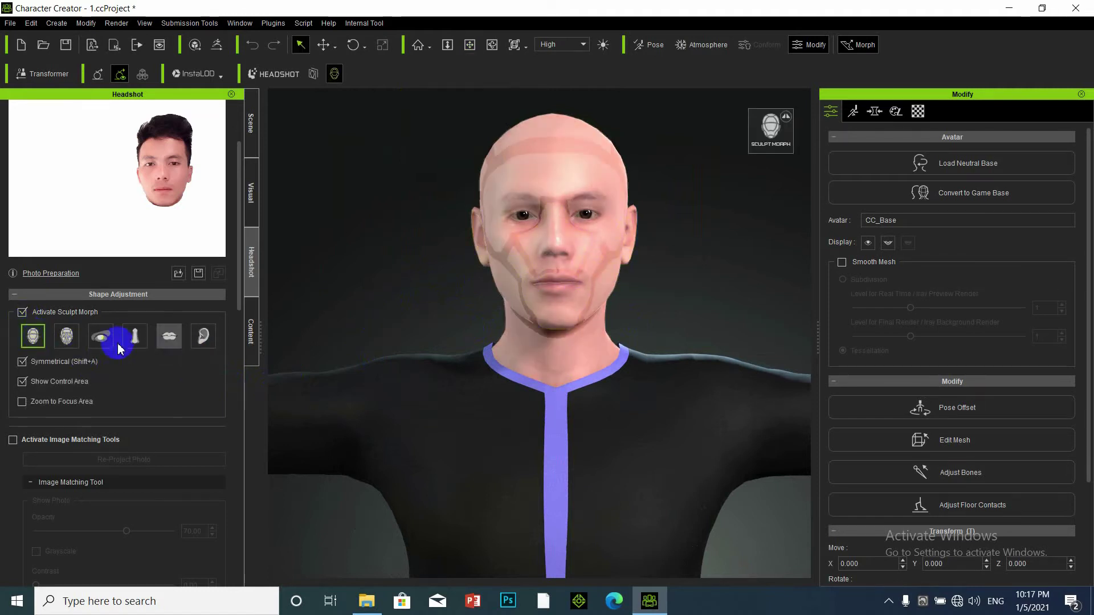
left_click(23, 313)
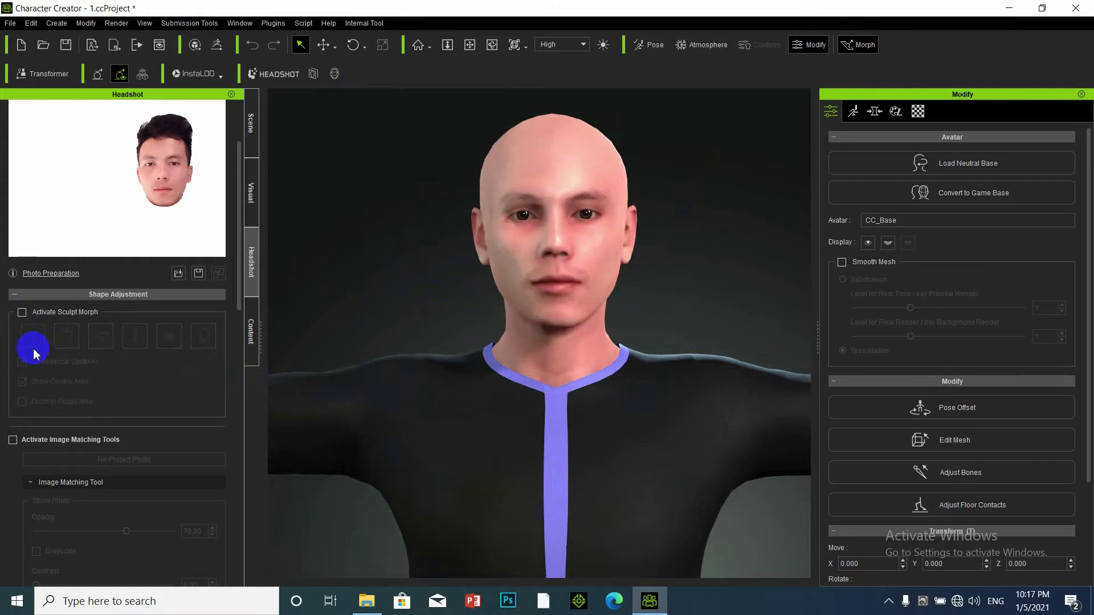
scroll(44, 447, "down", 1)
left_click(12, 405)
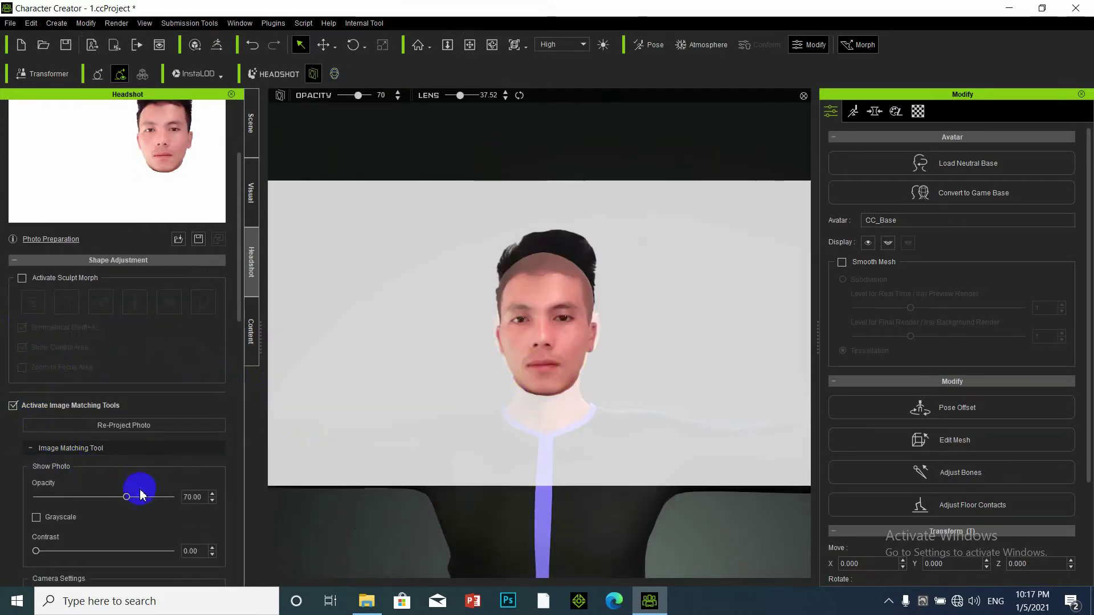
mouse_move(120, 499)
left_mouse_down()
mouse_move(41, 495)
mouse_move(135, 499)
left_mouse_up()
scroll(43, 556, "down", 3)
Set the image-matching camera lens to about 41.14 and deactivate the Image Matching Tools.
left_click_drag(36, 450, 2, 486)
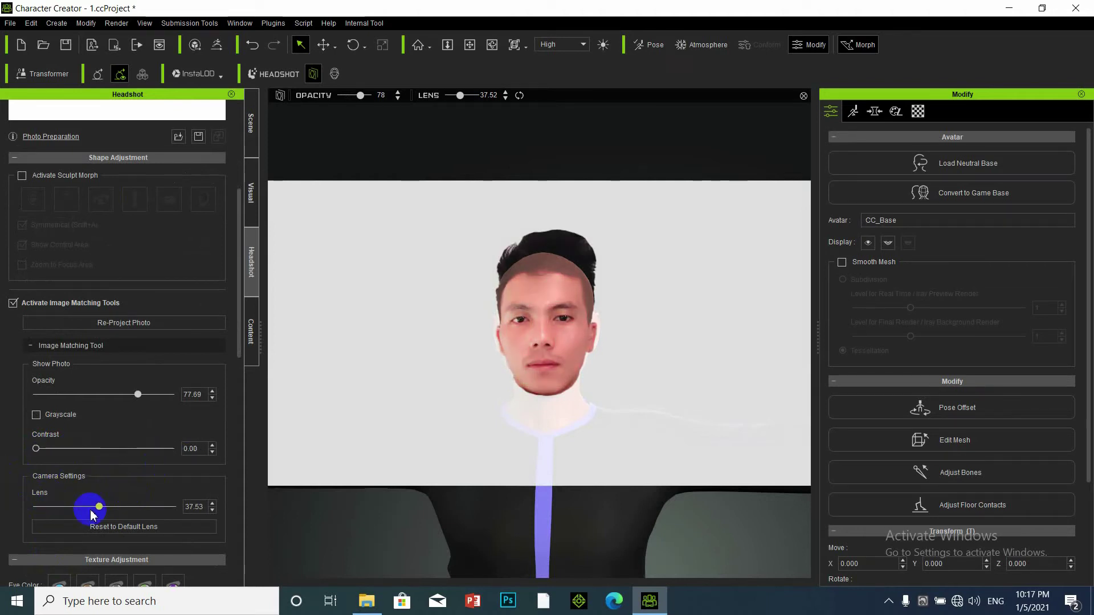
mouse_move(102, 513)
left_mouse_down()
mouse_move(195, 512)
mouse_move(29, 524)
mouse_move(92, 524)
left_mouse_up()
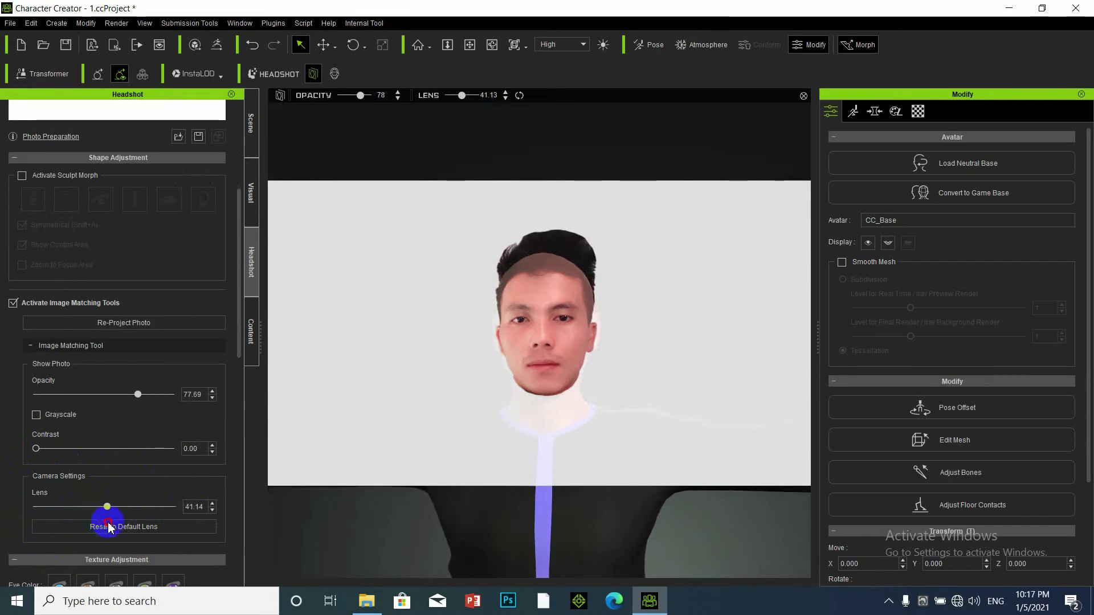
left_click(110, 526)
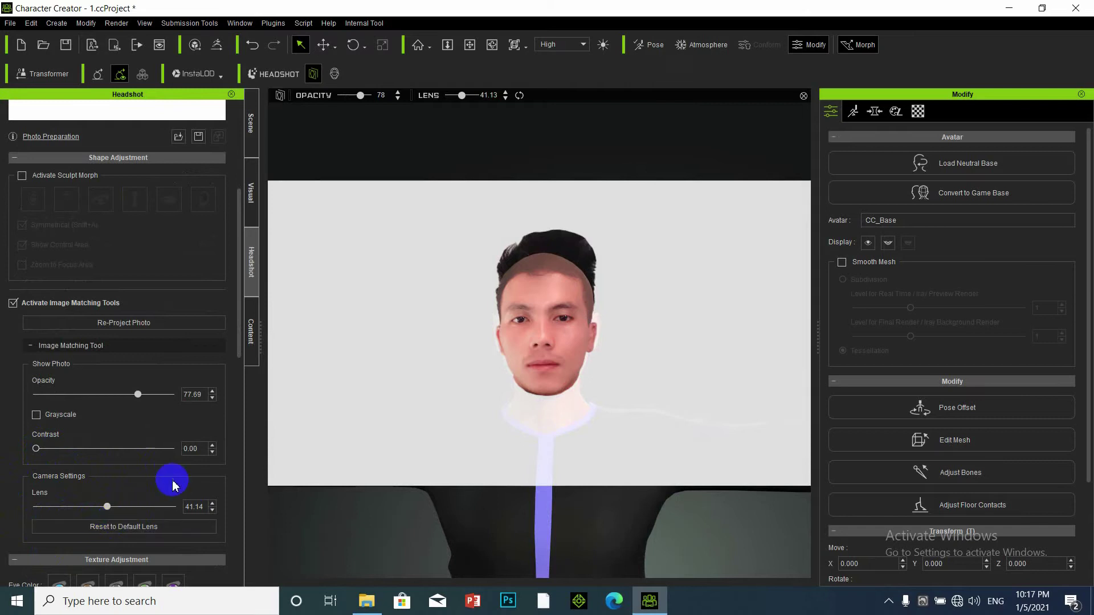
left_click(13, 303)
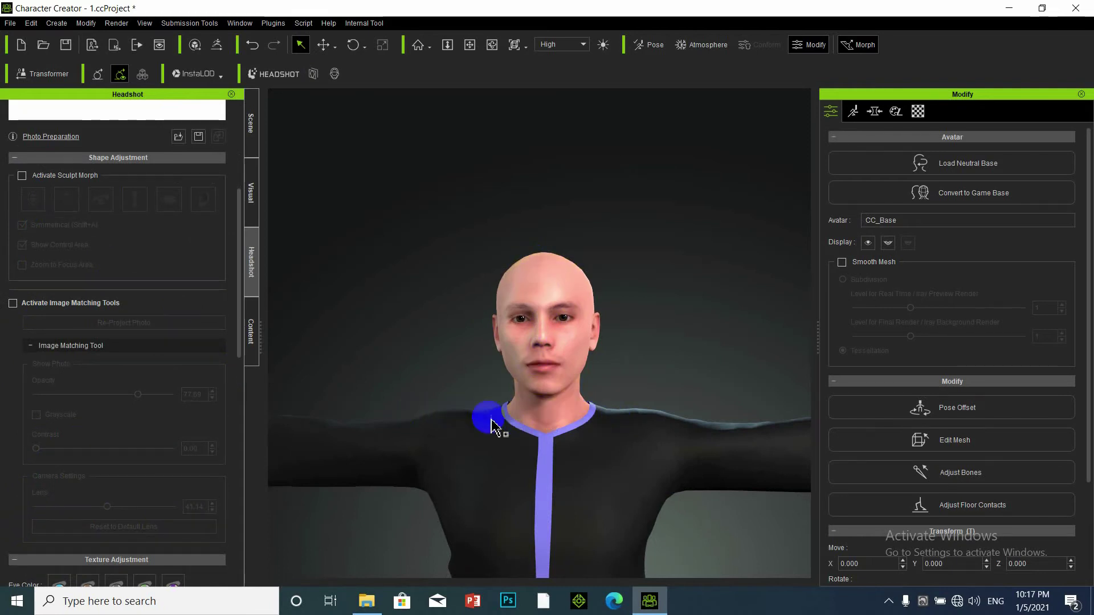
Inspect the bald head from an angle and close up, and view the dressed avatar from farther away.
right_click_drag(493, 421, 555, 397)
scroll(553, 399, "up", 10)
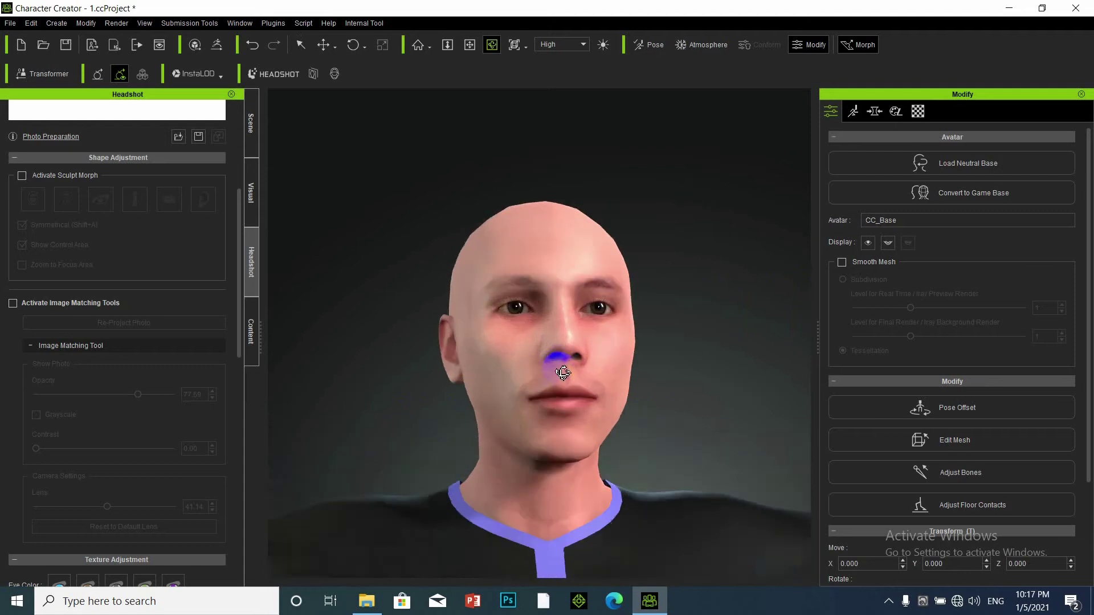
scroll(544, 410, "down", 8)
right_click_drag(501, 402, 545, 483)
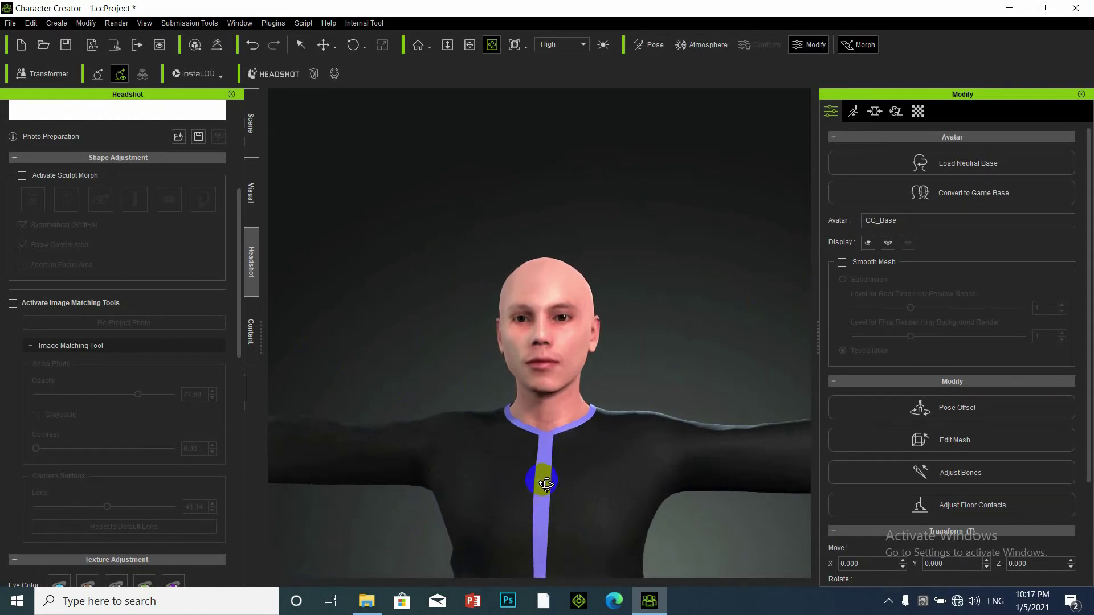
scroll(563, 374, "down", 10)
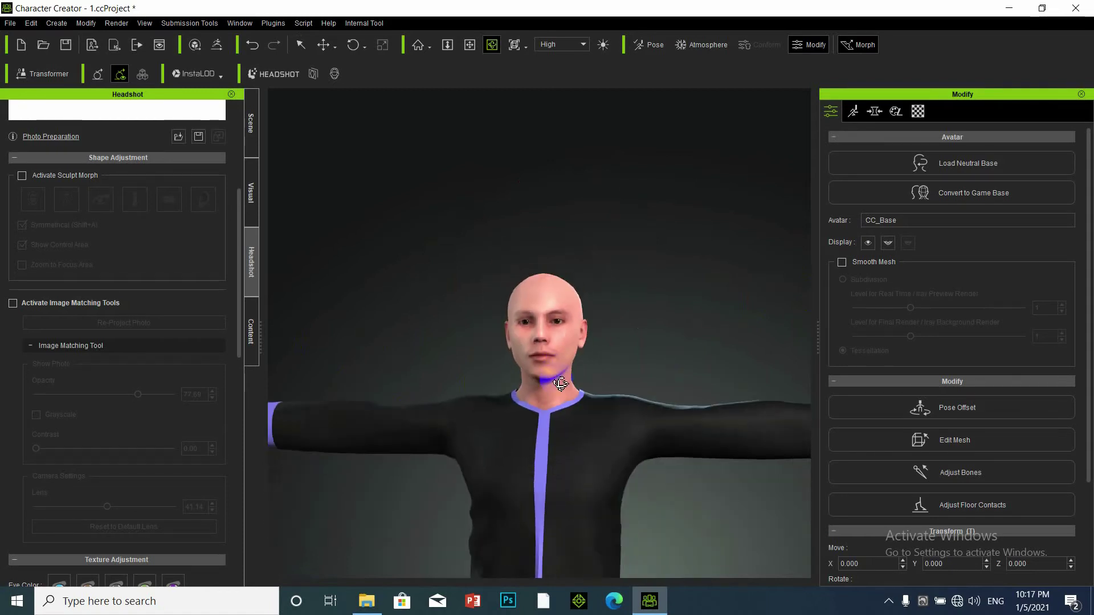
scroll(552, 421, "down", 8)
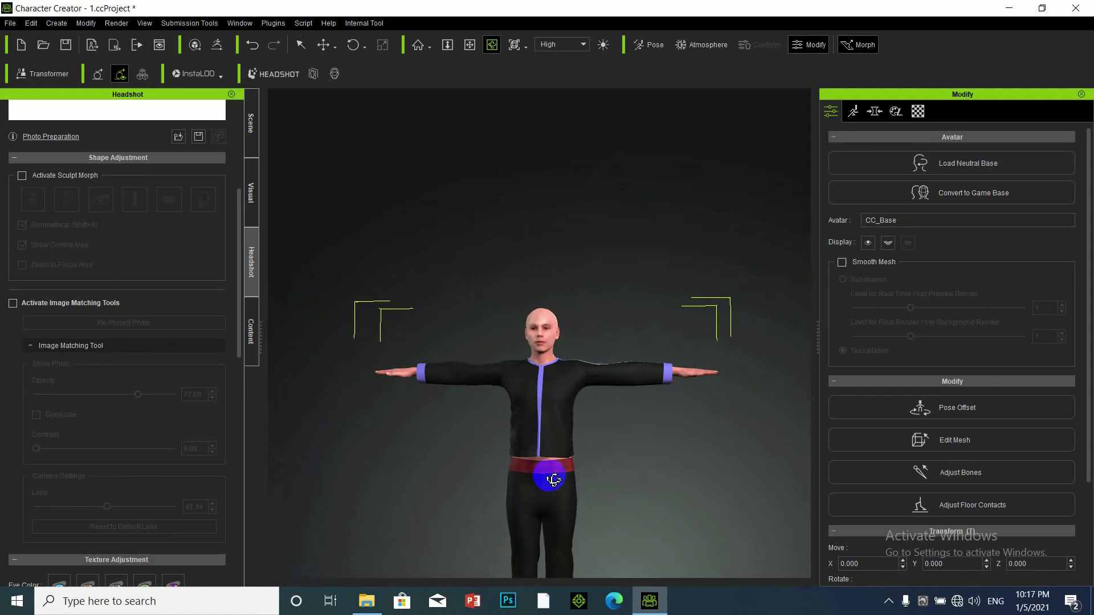
right_click_drag(546, 486, 557, 380)
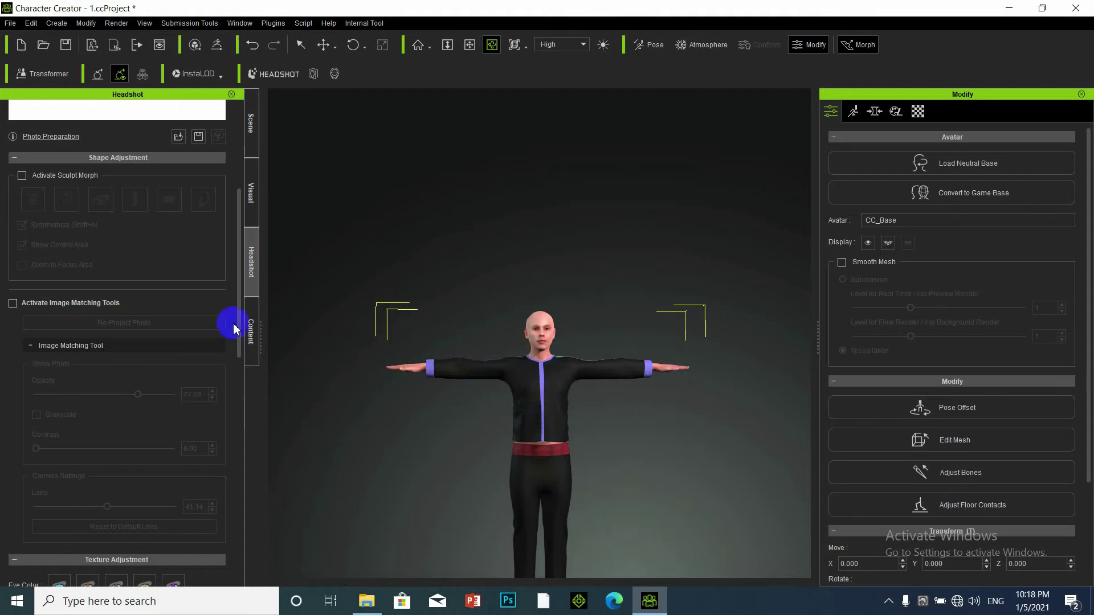
left_click(257, 222)
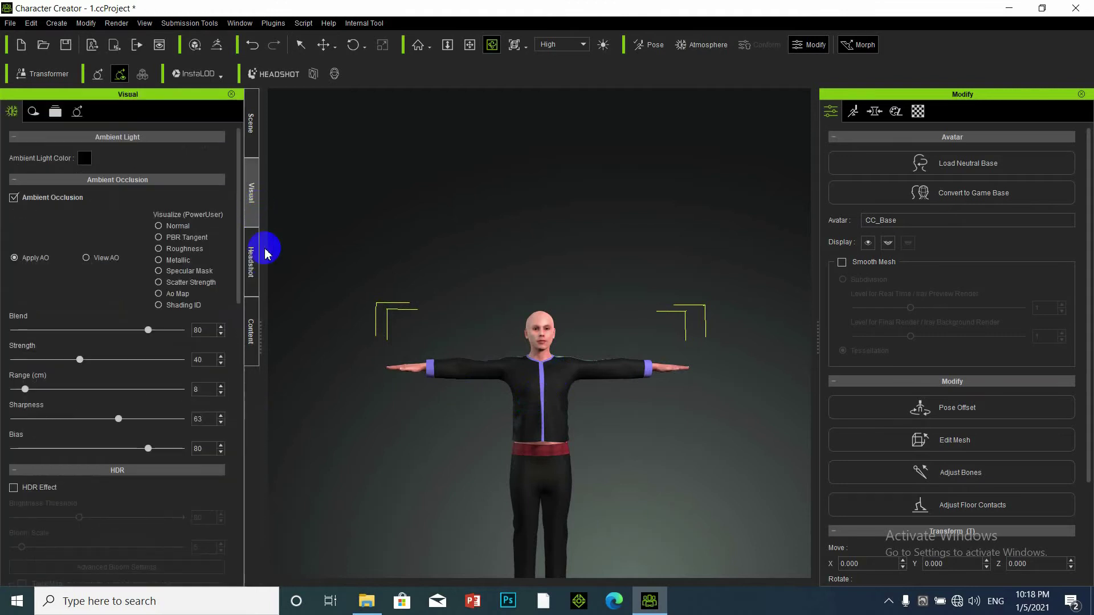
left_click(256, 314)
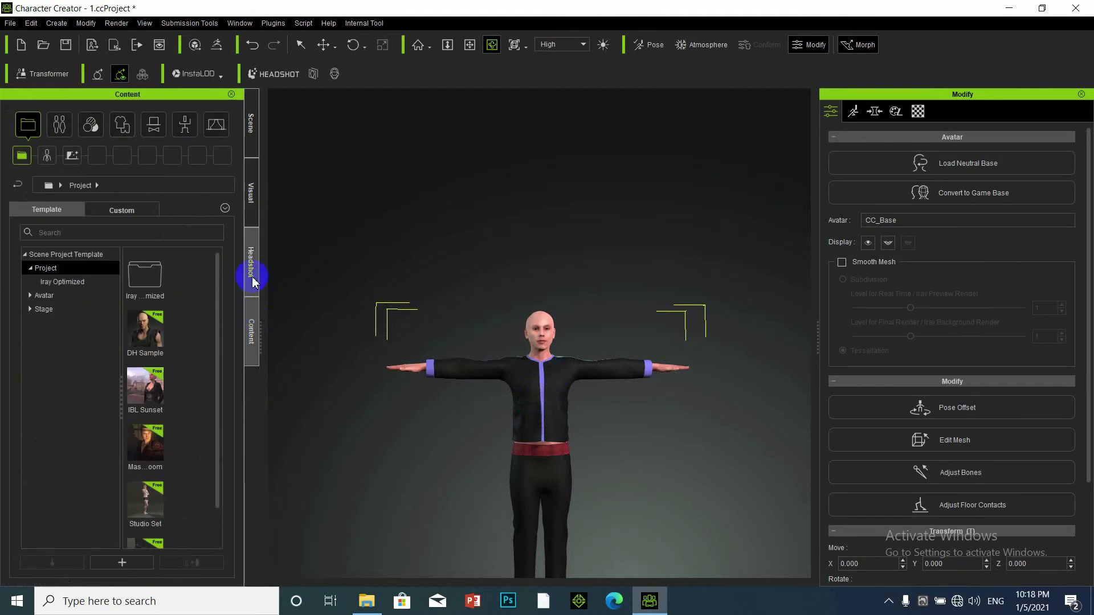
left_click(253, 276)
left_click(251, 200)
left_click(254, 150)
left_click(252, 272)
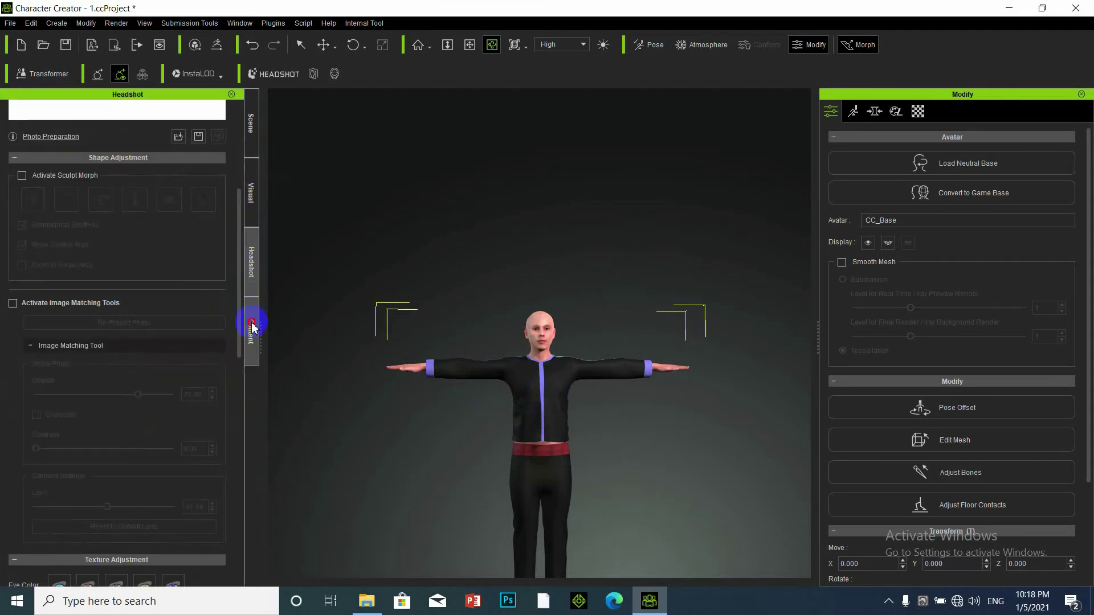
Browse the actor hair templates in the content library and apply Short Hair to the avatar.
left_click(253, 328)
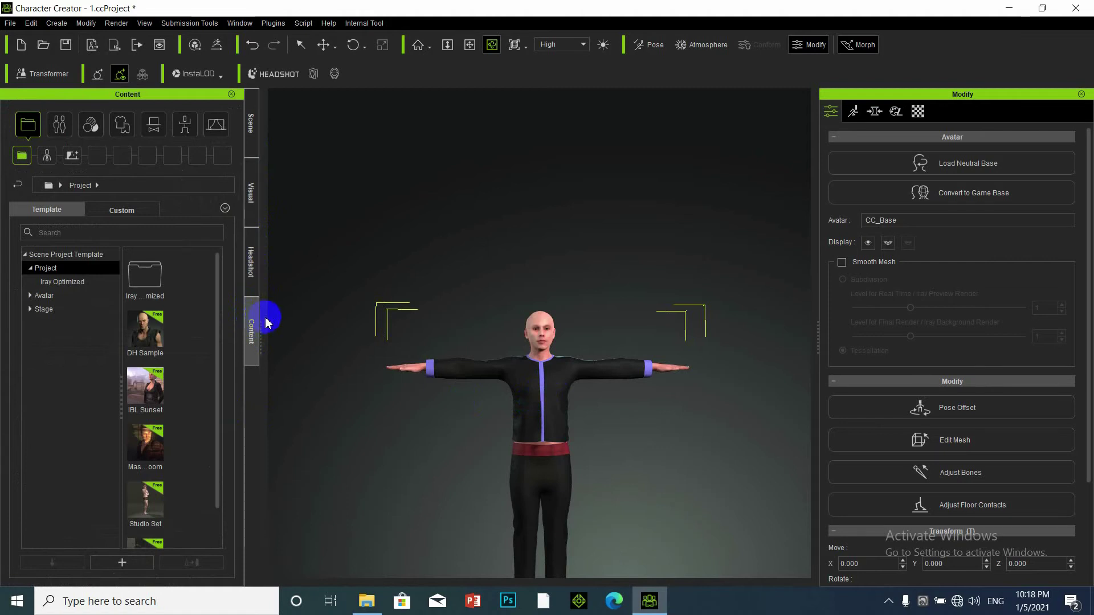
left_click(60, 124)
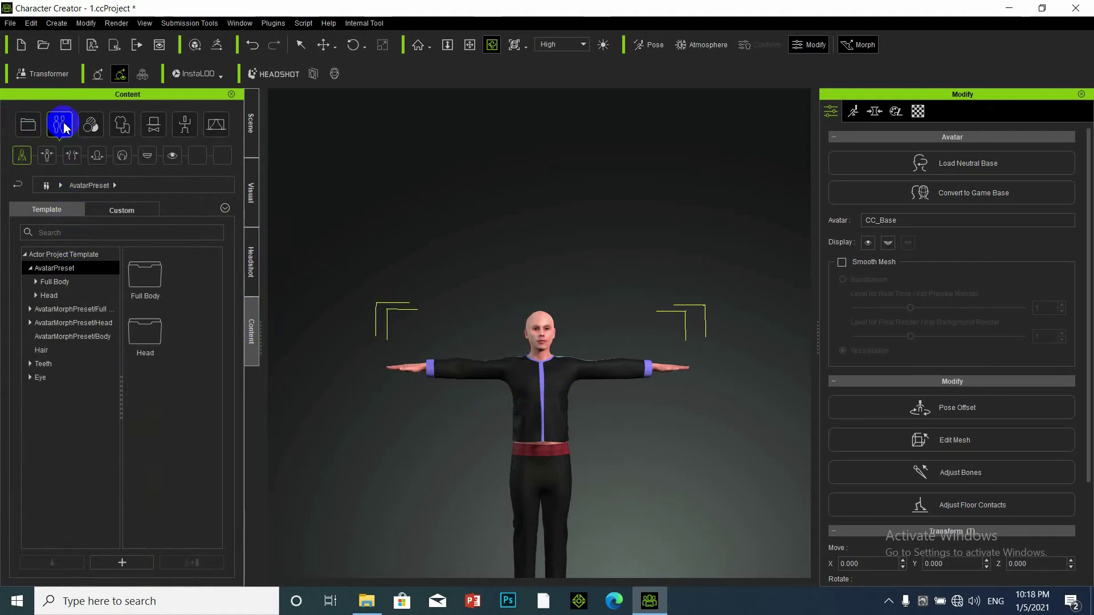
left_click(122, 157)
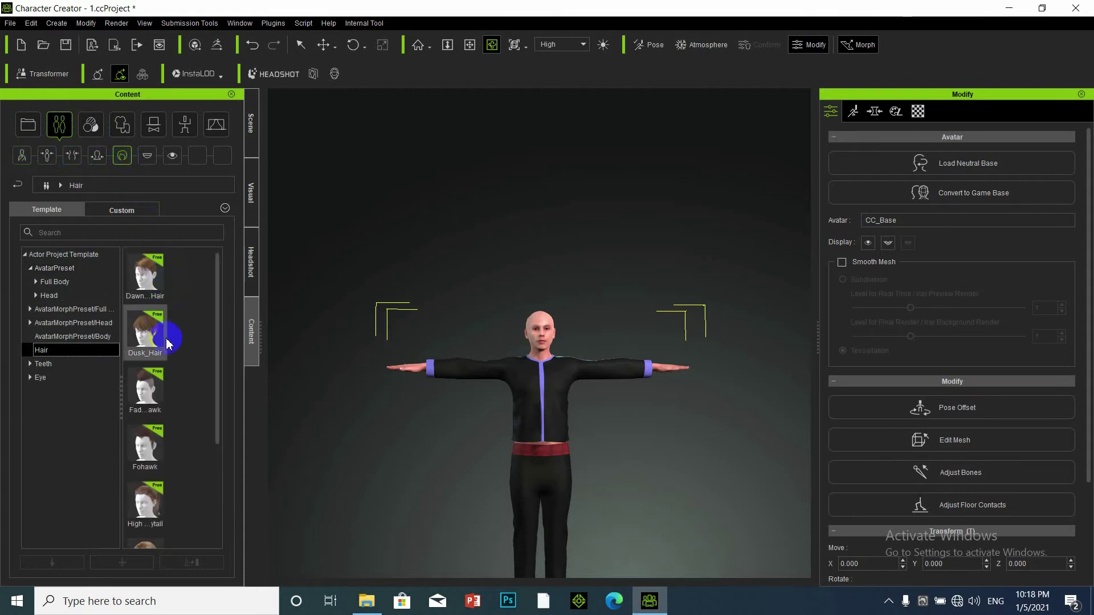
scroll(167, 348, "down", 3)
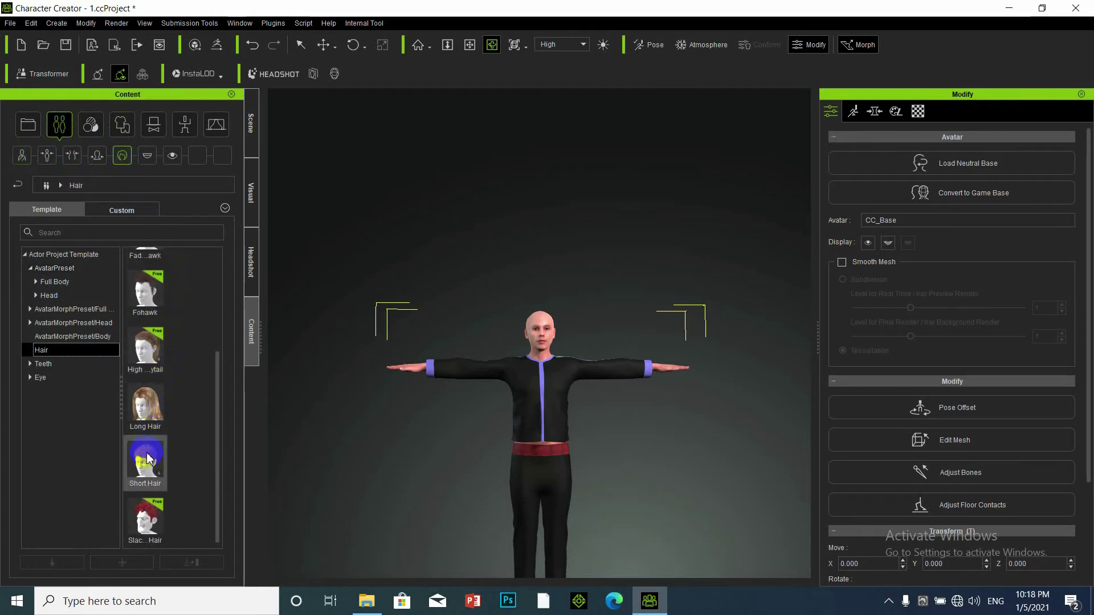
scroll(147, 459, "up", 3)
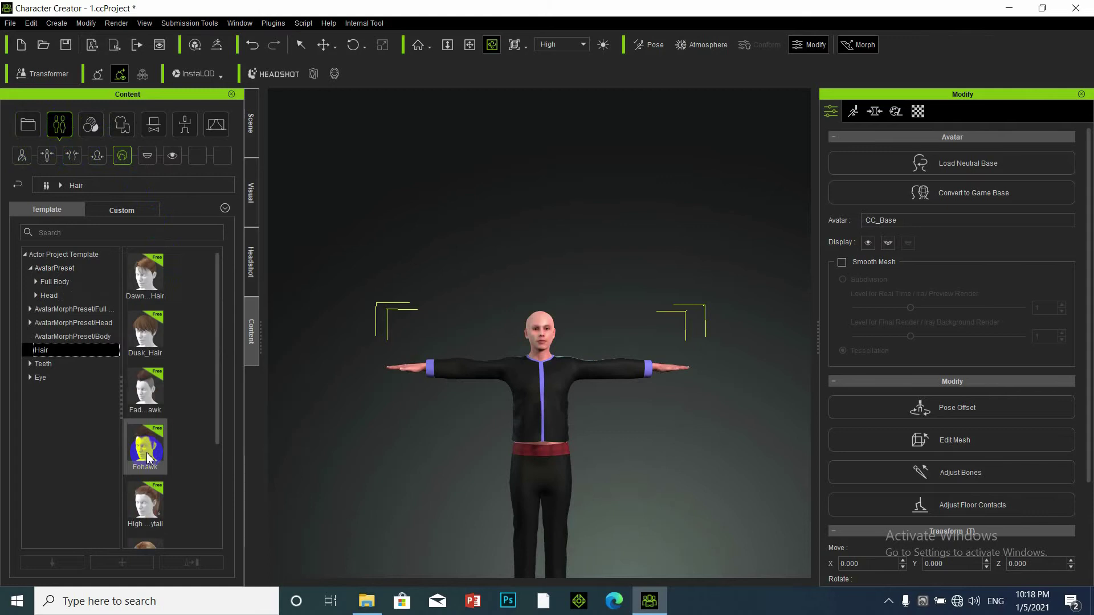
scroll(147, 459, "down", 3)
left_click_drag(149, 467, 548, 364)
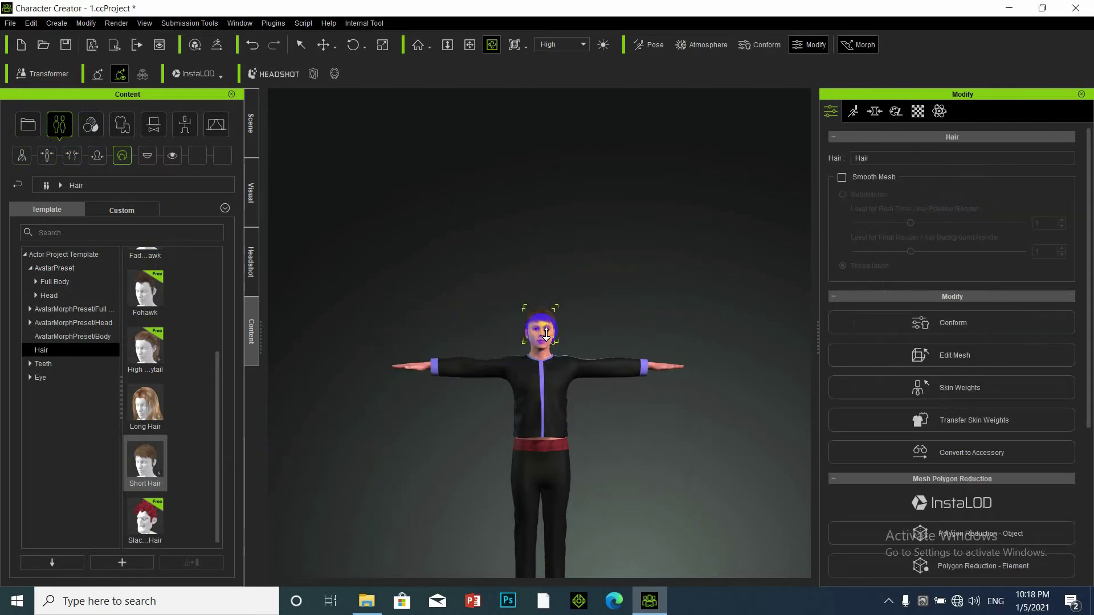
Examine the fit of the short hair on the avatar's head, close up and from slightly different angles.
scroll(549, 320, "up", 5)
scroll(549, 336, "up", 3)
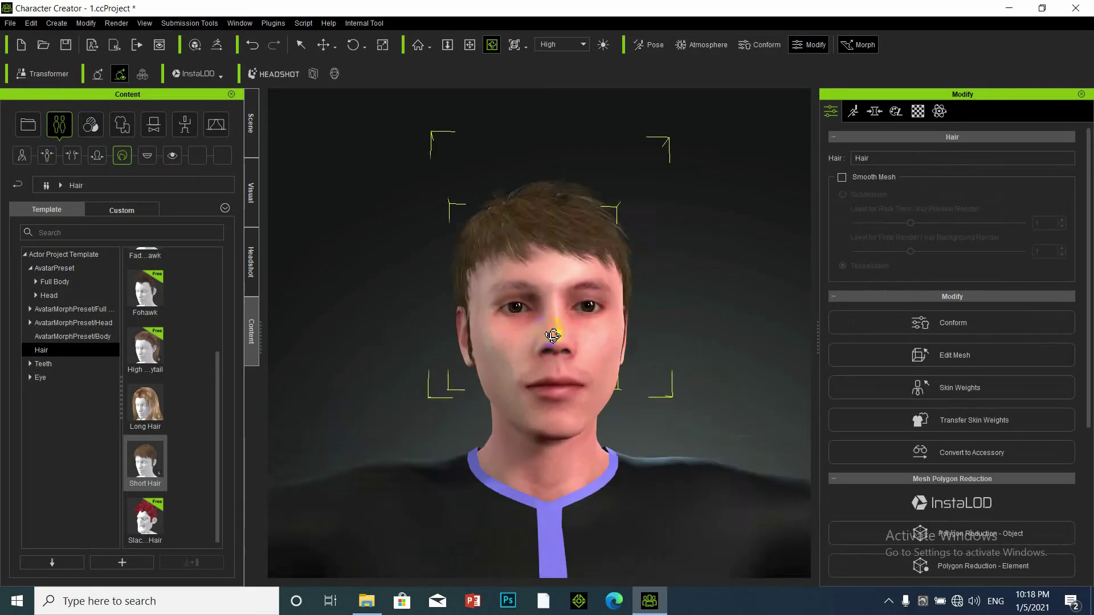
scroll(549, 342, "down", 4)
right_click_drag(471, 391, 528, 415)
scroll(533, 419, "down", 3)
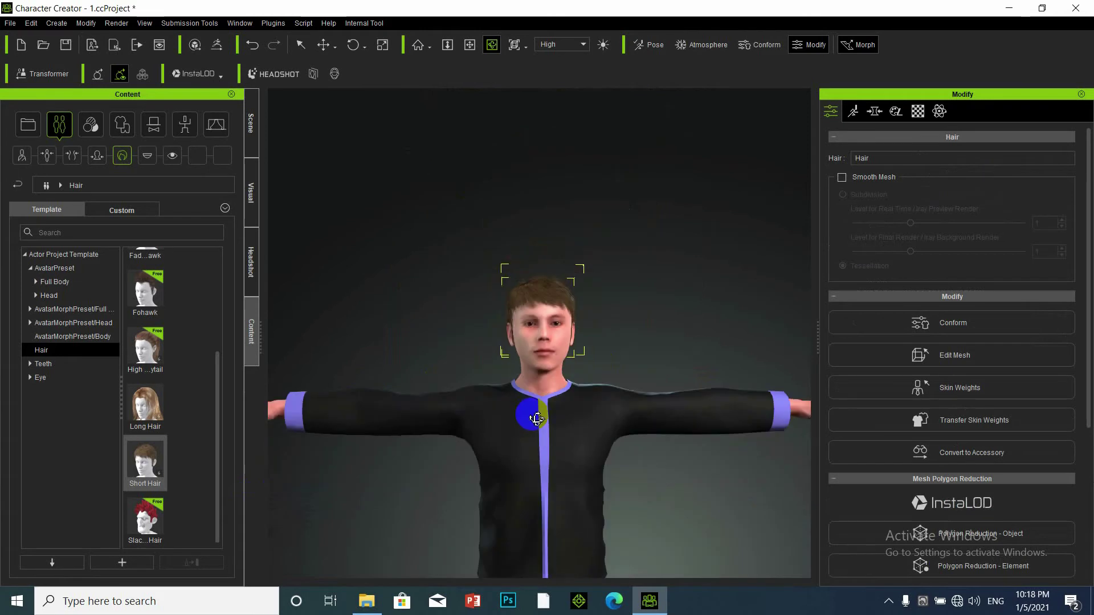
scroll(587, 375, "down", 3)
mouse_move(586, 376)
right_mouse_down()
mouse_move(558, 400)
mouse_move(566, 370)
right_mouse_up()
scroll(559, 364, "up", 2)
scroll(559, 364, "up", 2)
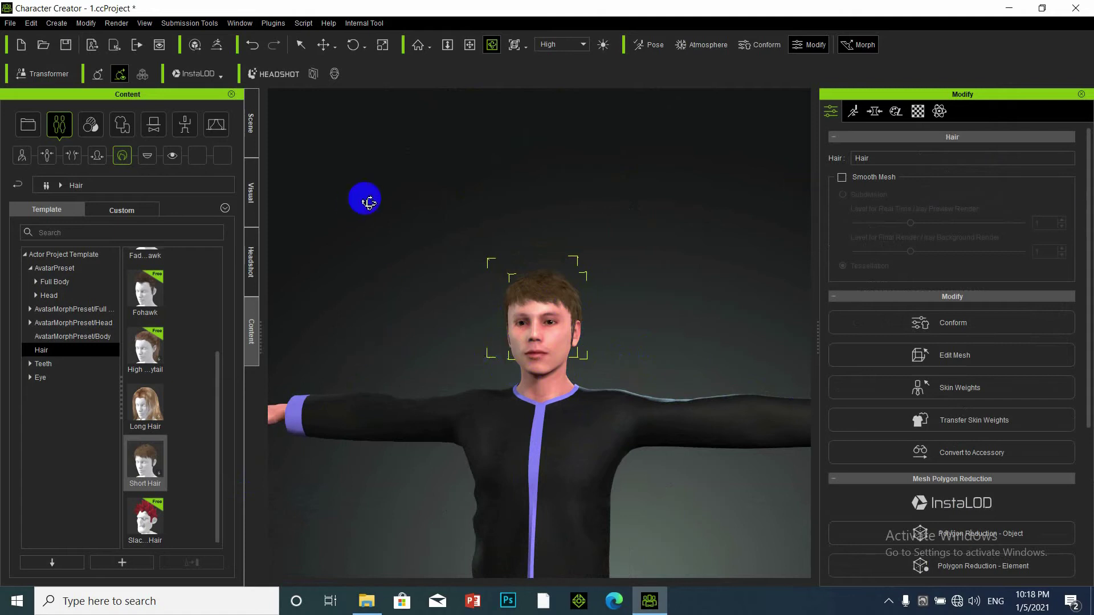
Return to the Headshot source photo and view its enlarged preview to compare it with the avatar.
left_click(251, 275)
scroll(153, 323, "up", 5)
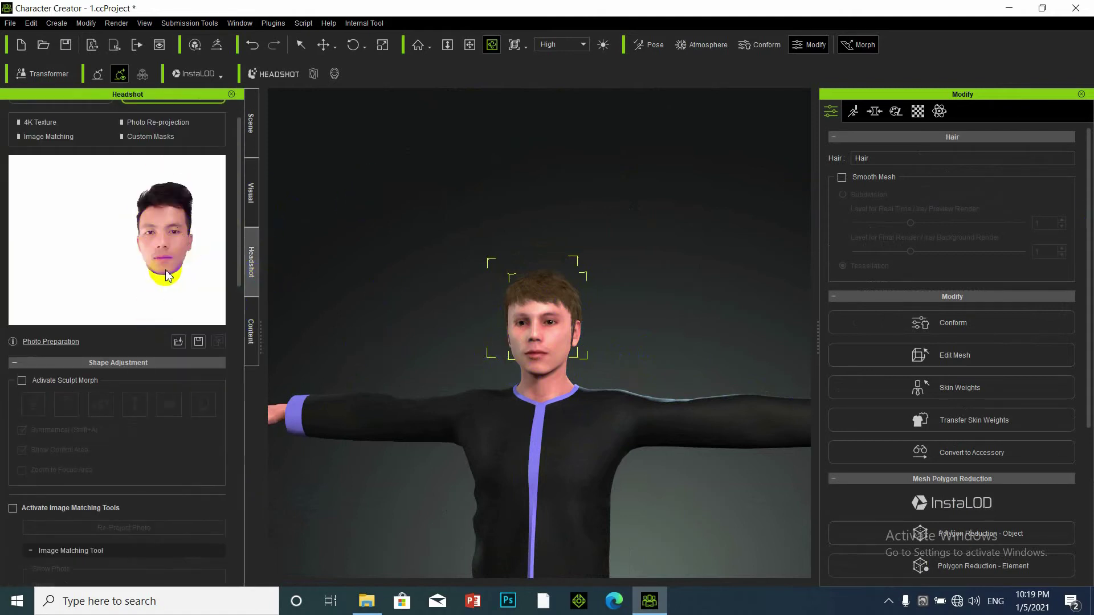
mouse_move(173, 278)
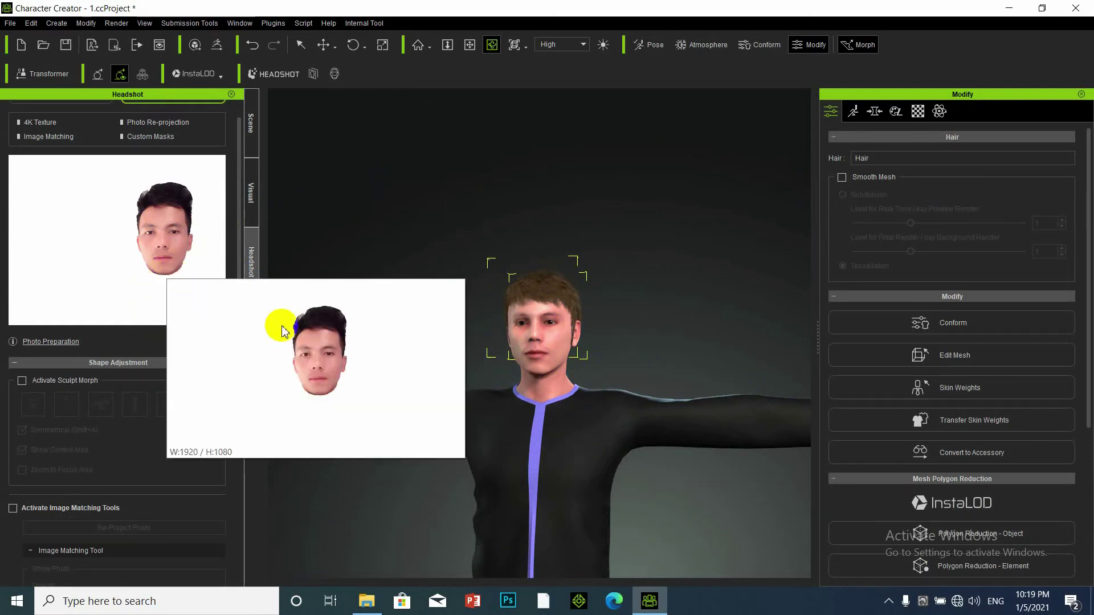
mouse_move(163, 239)
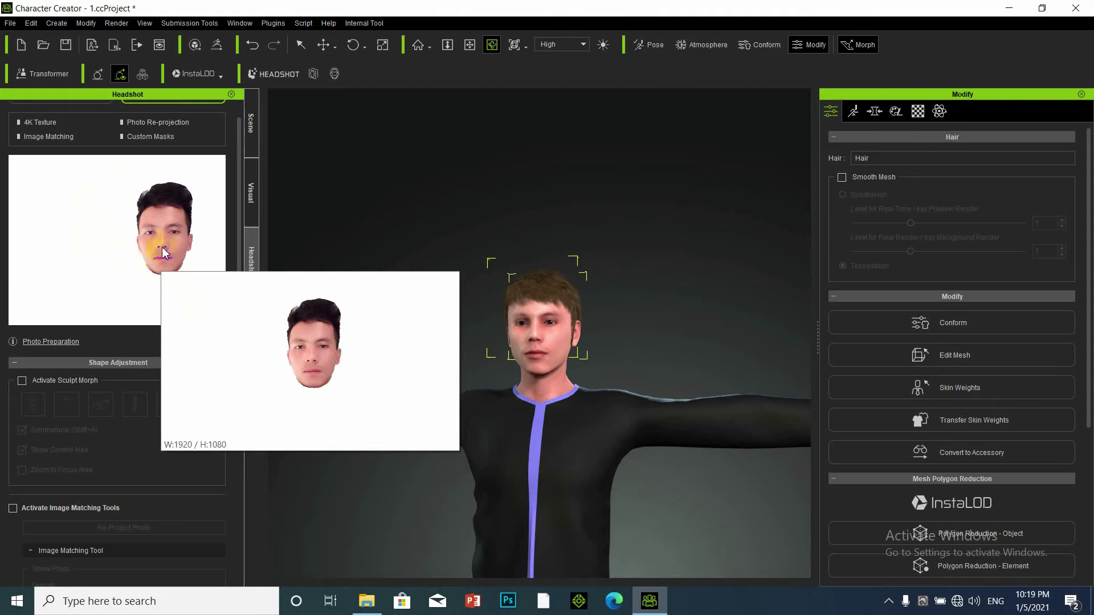
Compare the avatar's head with the Headshot photo, then view the dressed avatar at full length from the front.
mouse_move(131, 277)
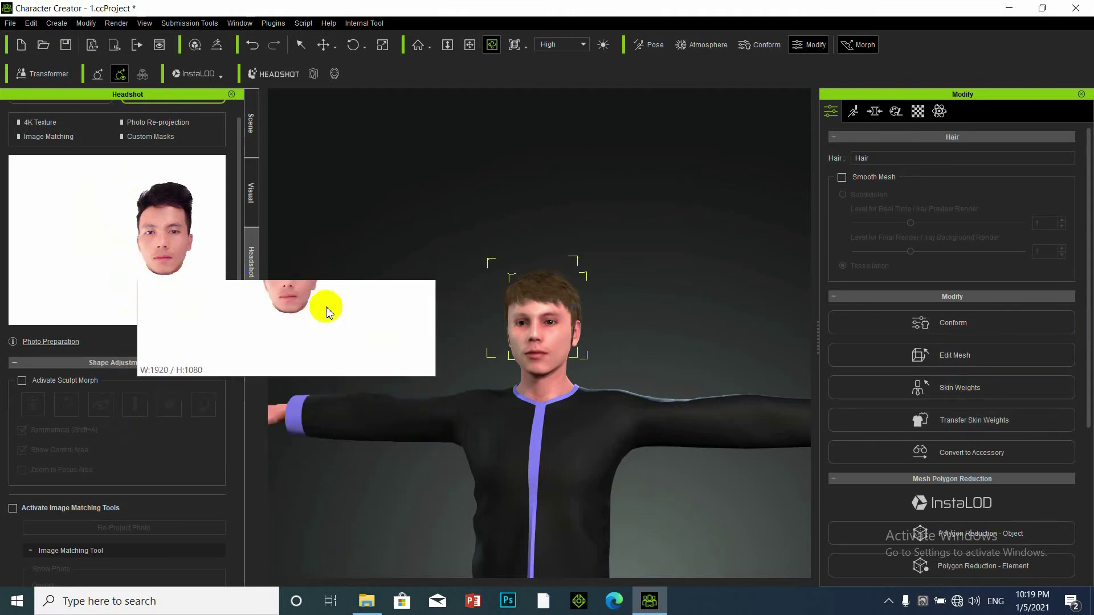
left_click_drag(512, 388, 554, 443)
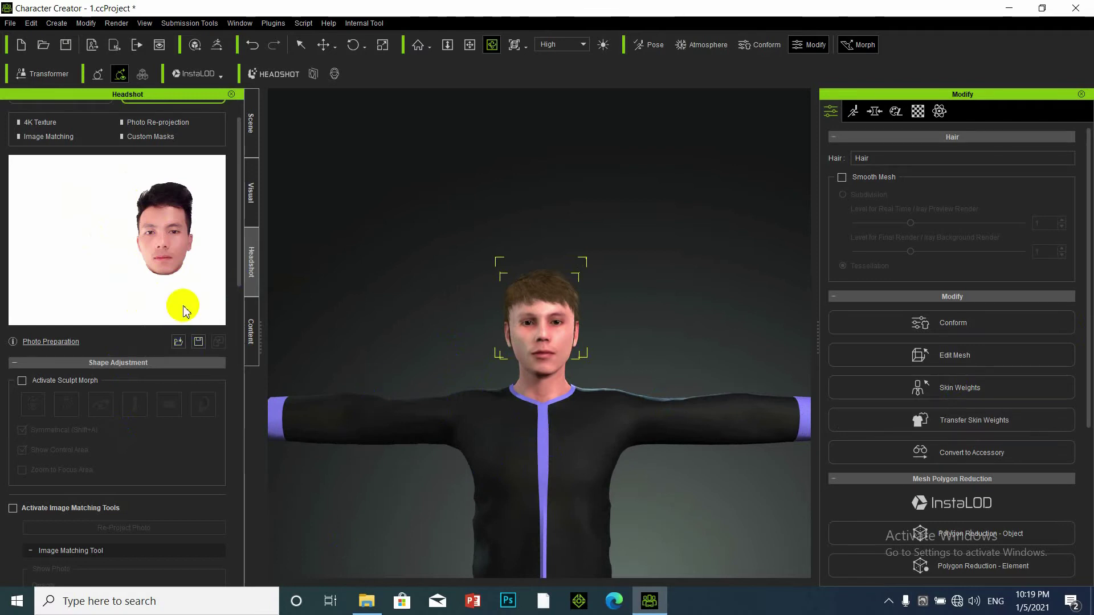
left_click_drag(489, 366, 553, 367)
scroll(553, 367, "down", 2)
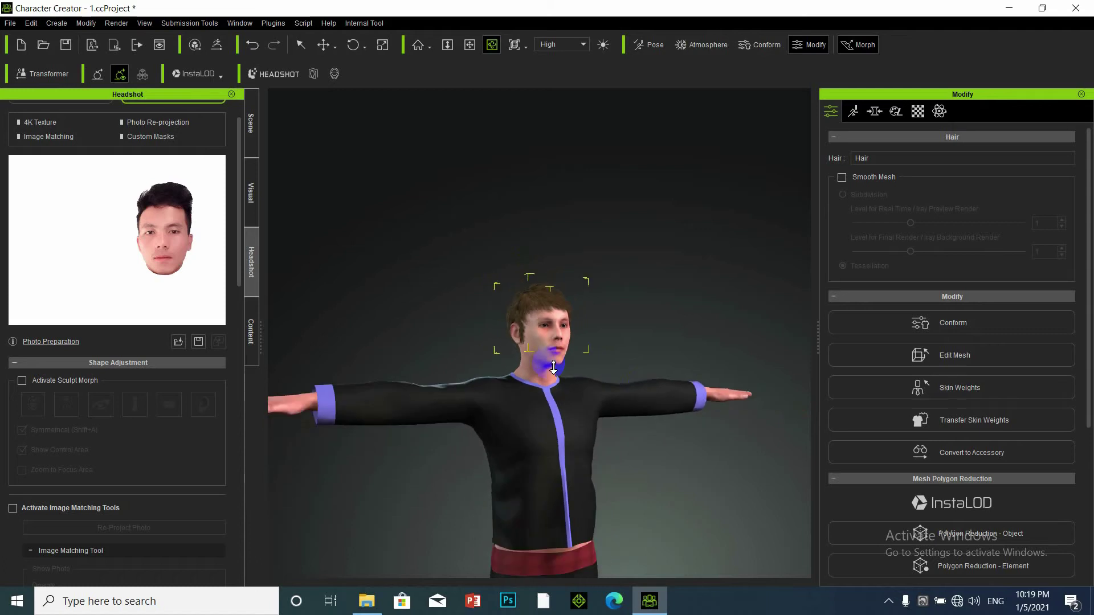
scroll(553, 367, "down", 5)
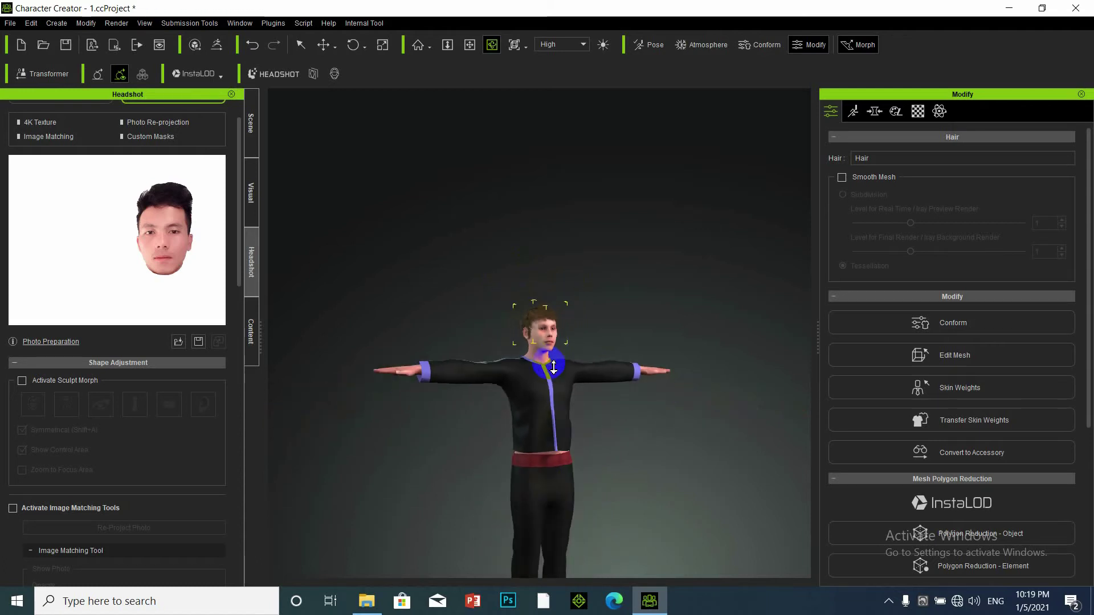
right_click_drag(553, 376, 532, 440)
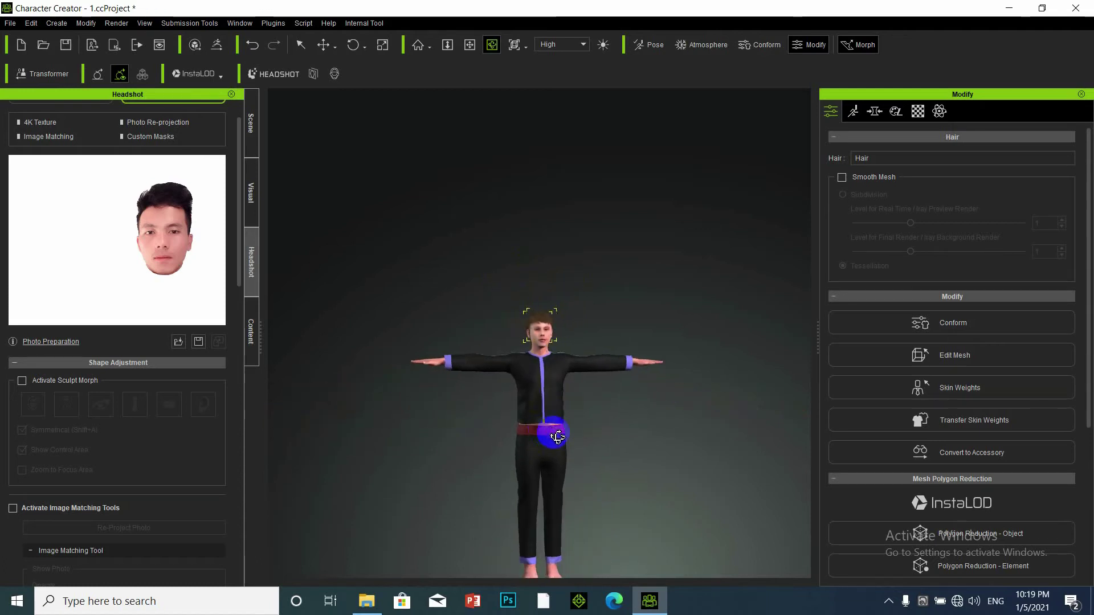
right_click_drag(500, 340, 528, 294)
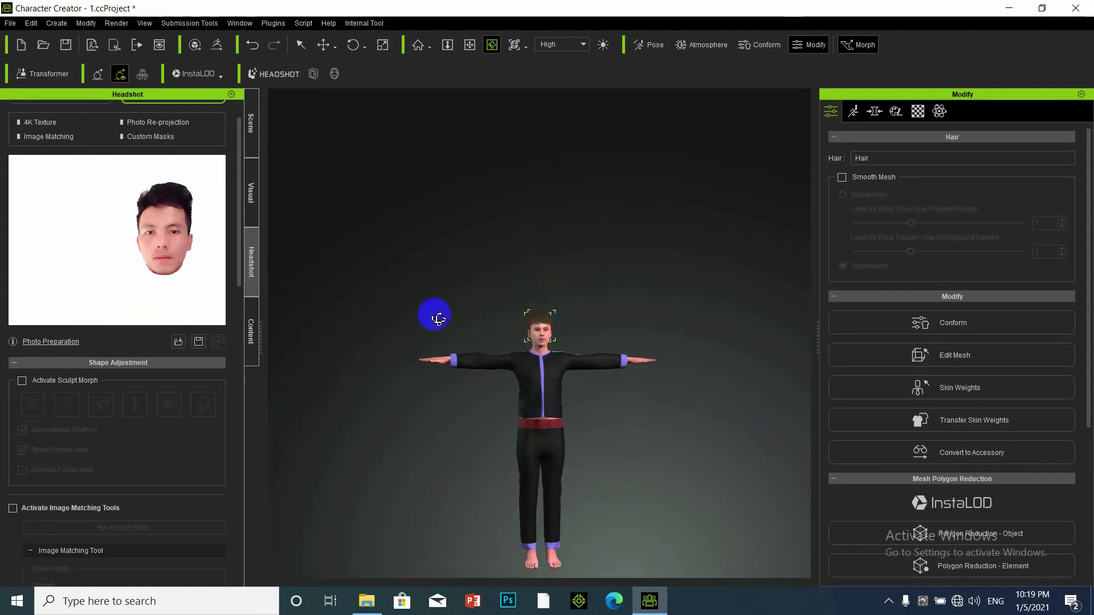
Clear the hair selection and try the CC3 female body morph preset on the dressed avatar.
left_click(295, 45)
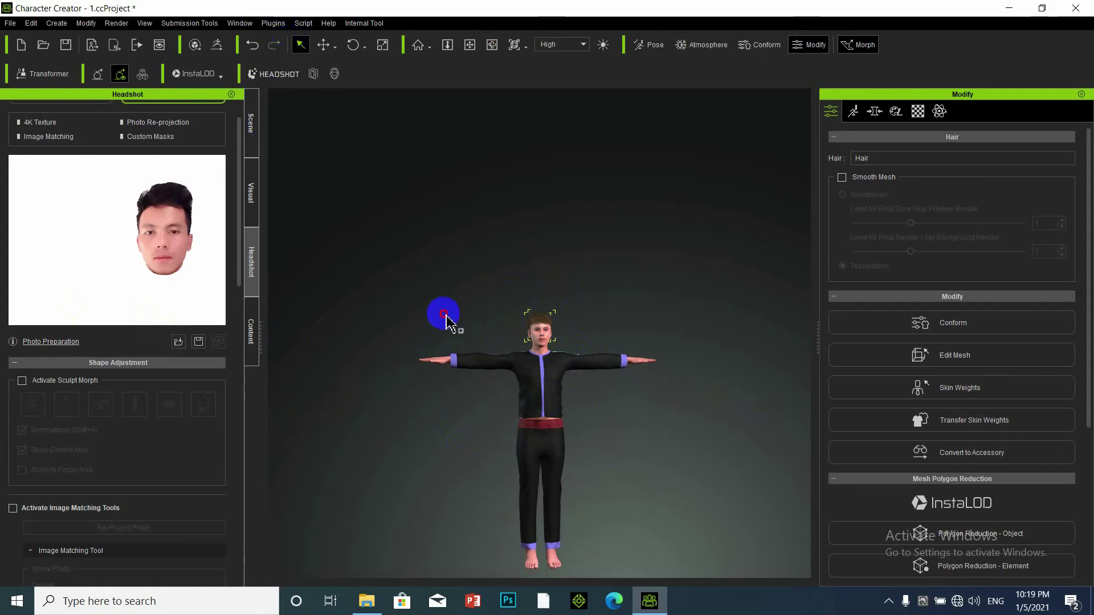
left_click(444, 312)
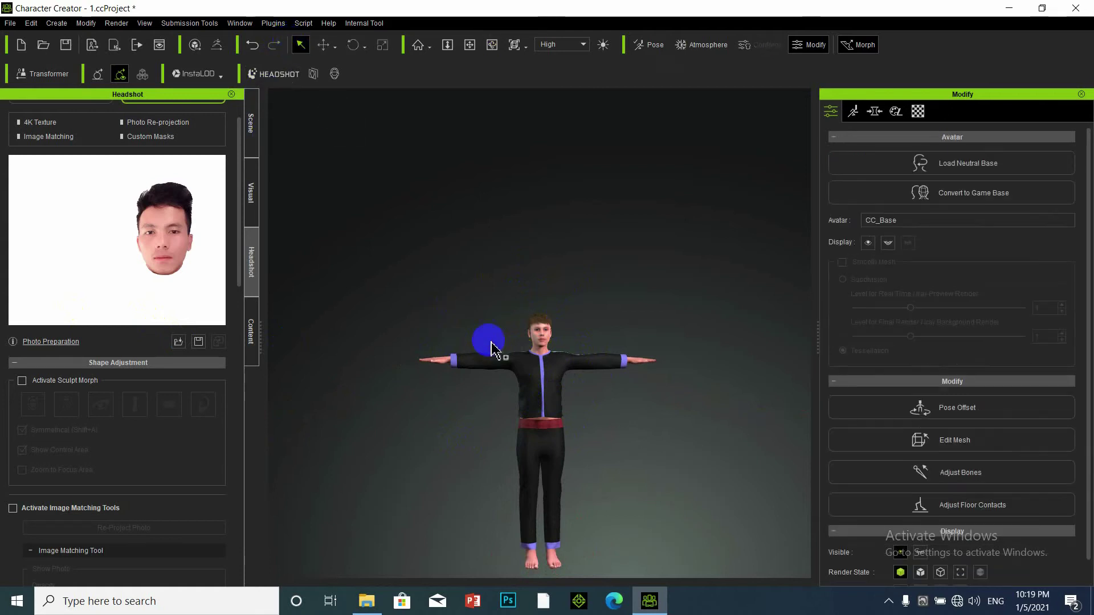
left_click(249, 341)
left_click(251, 279)
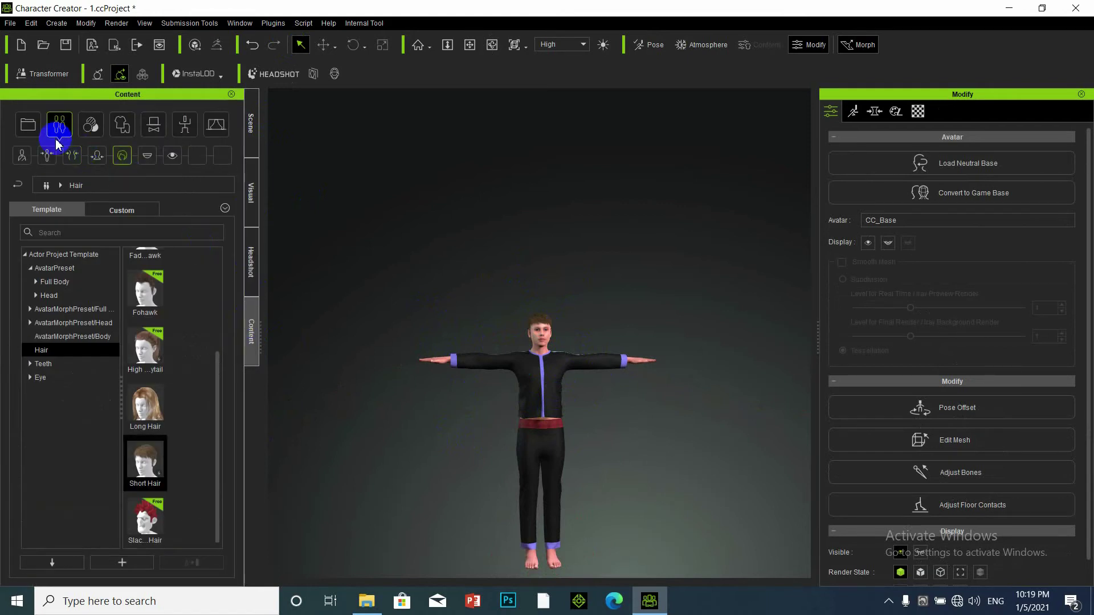
left_click(71, 157)
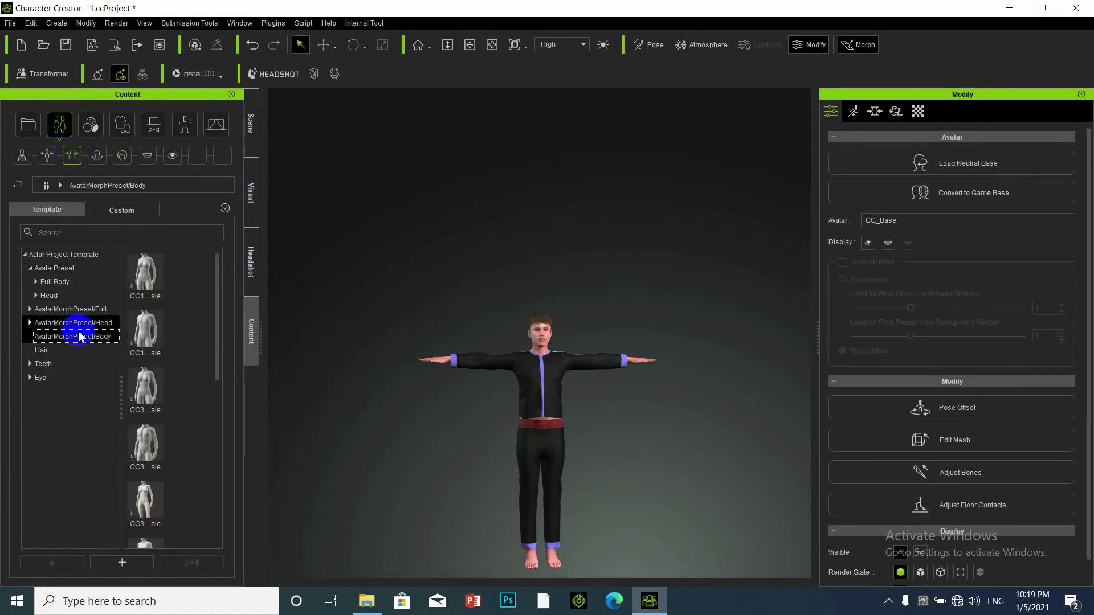
left_click_drag(143, 401, 553, 482)
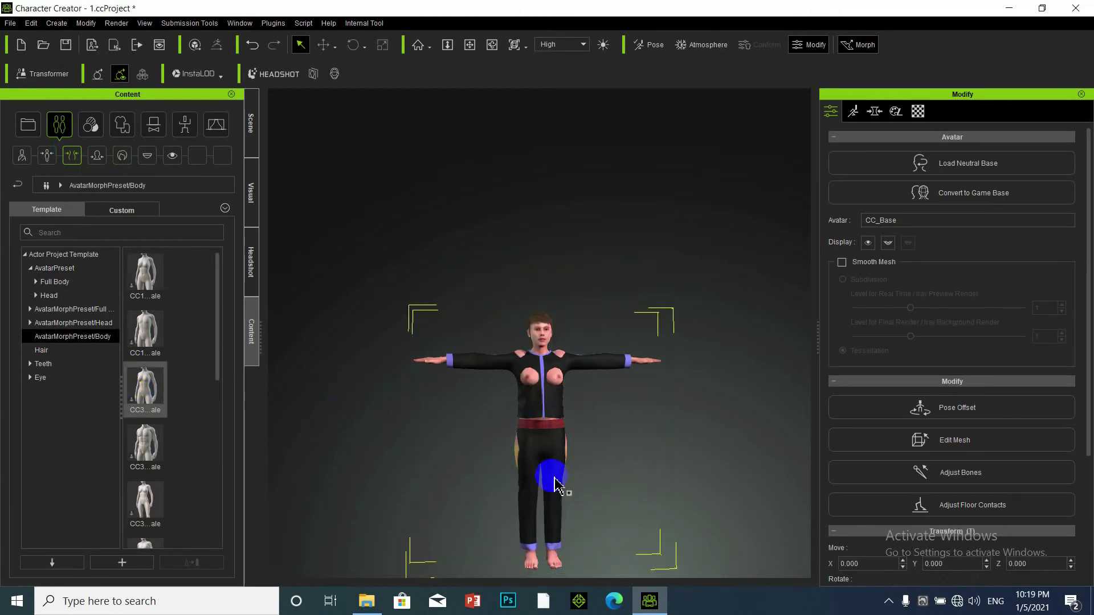
Inspect how the outfit fits the female body shape, and undo the body morph.
left_click(606, 432)
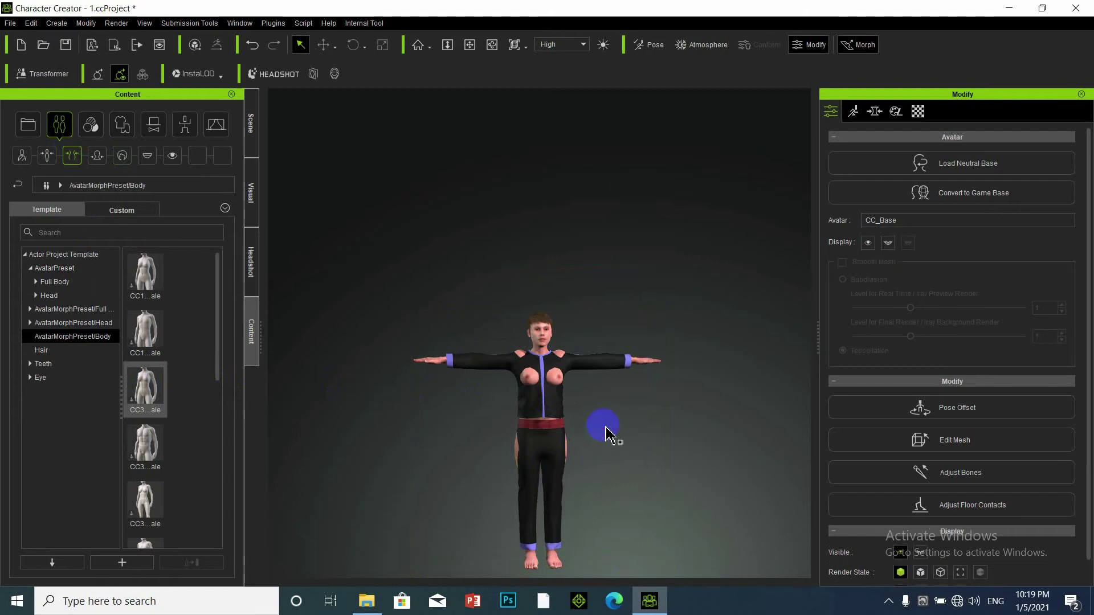
scroll(605, 422, "up", 5)
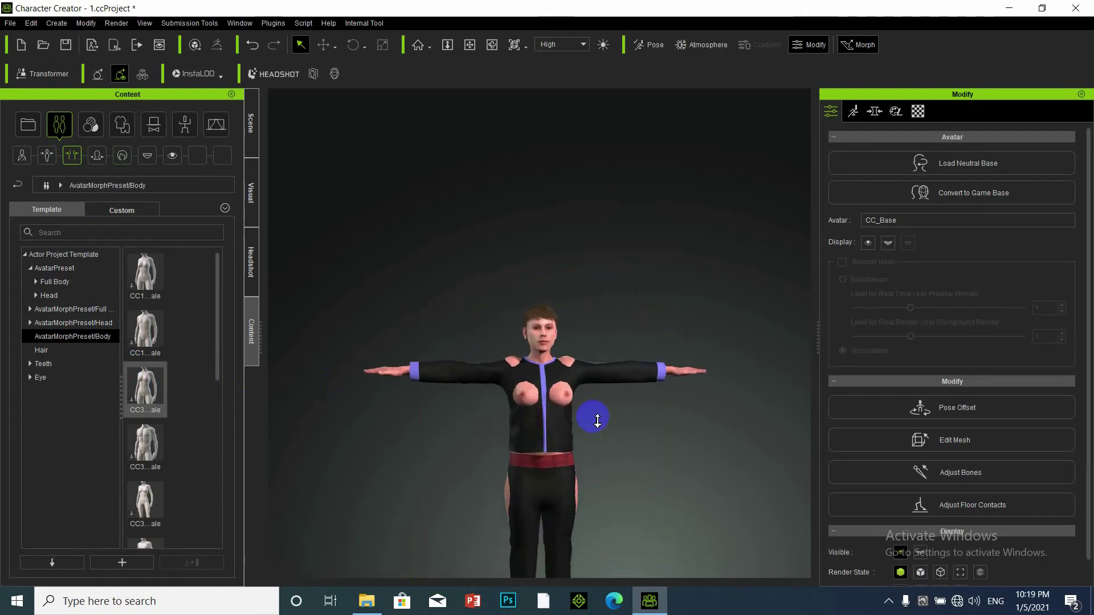
scroll(569, 413, "down", 3)
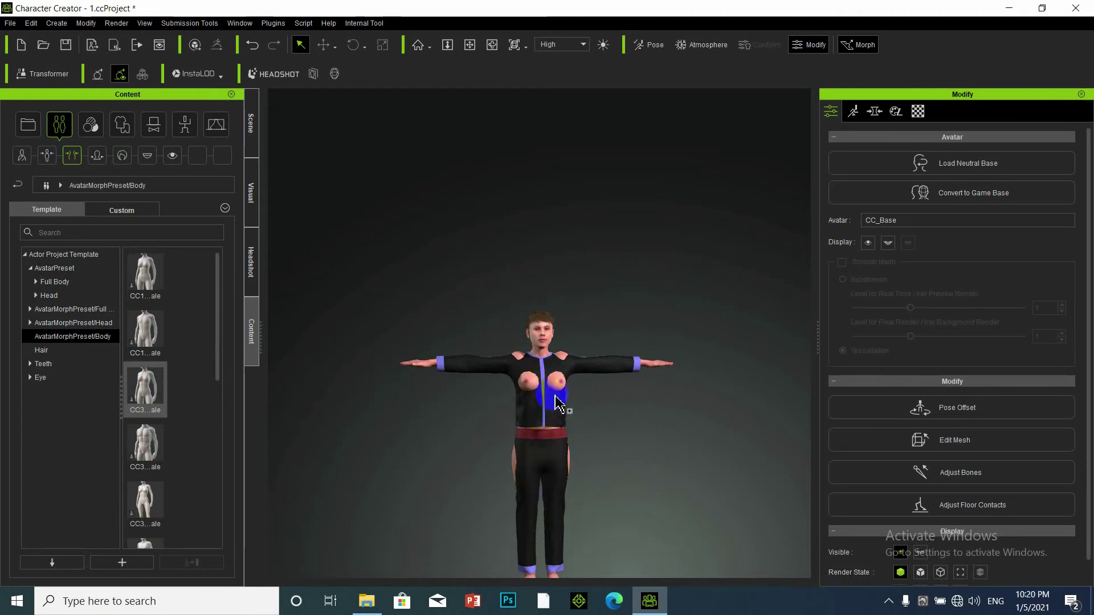
left_click_drag(561, 408, 563, 395)
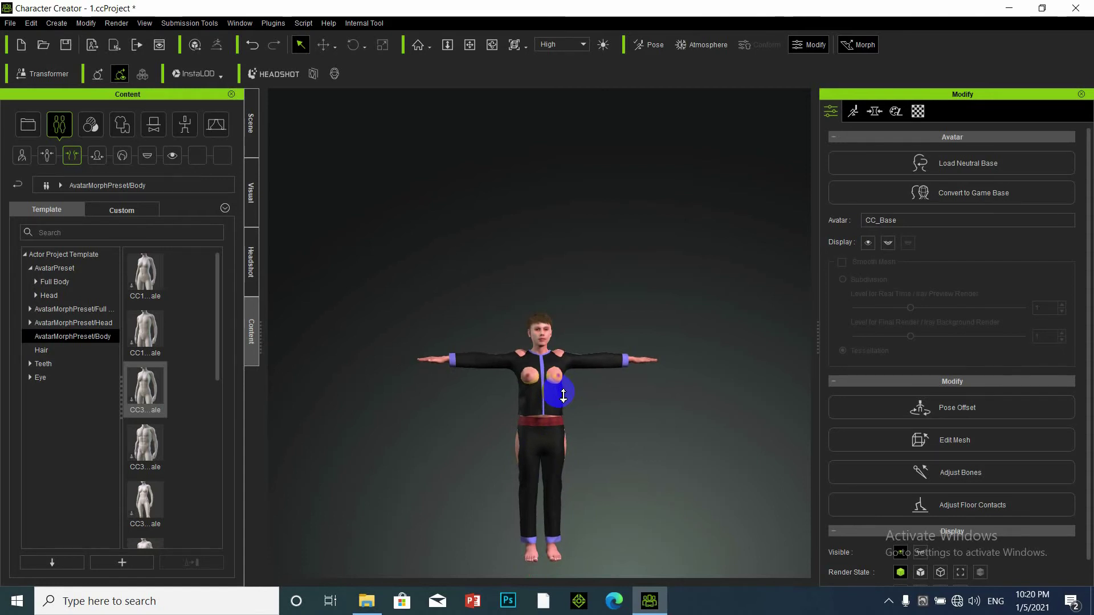
key("ctrl+z")
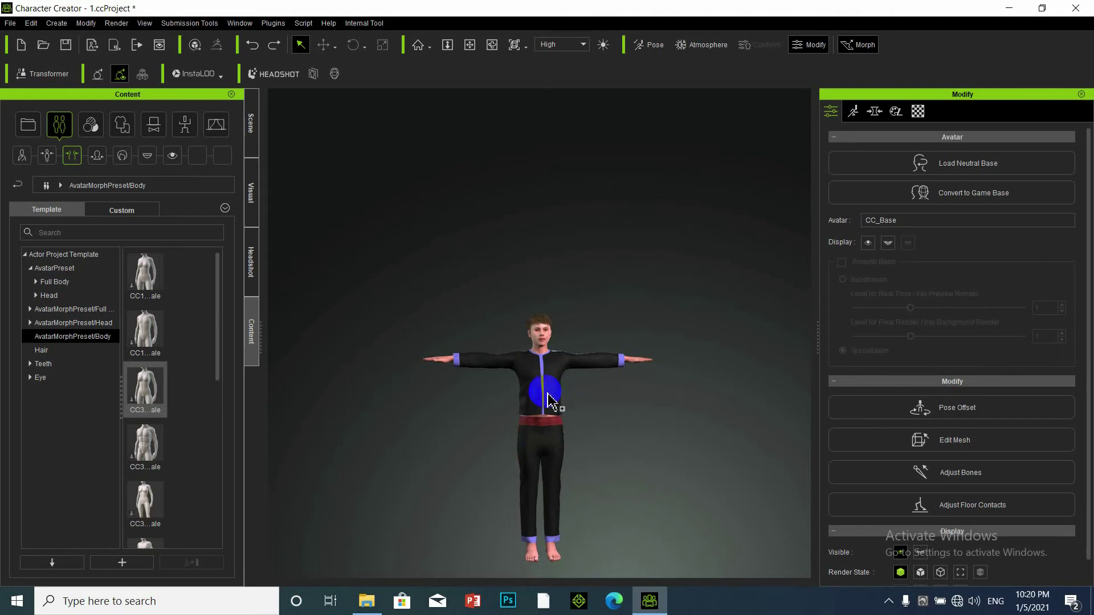
left_click_drag(552, 390, 561, 377)
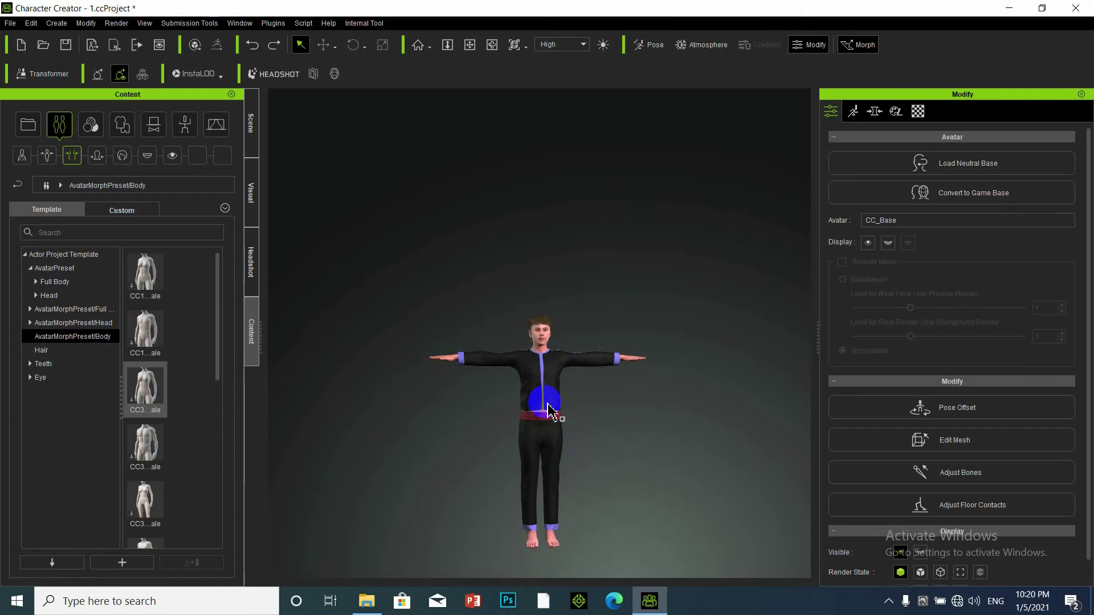
left_click_drag(142, 331, 538, 410)
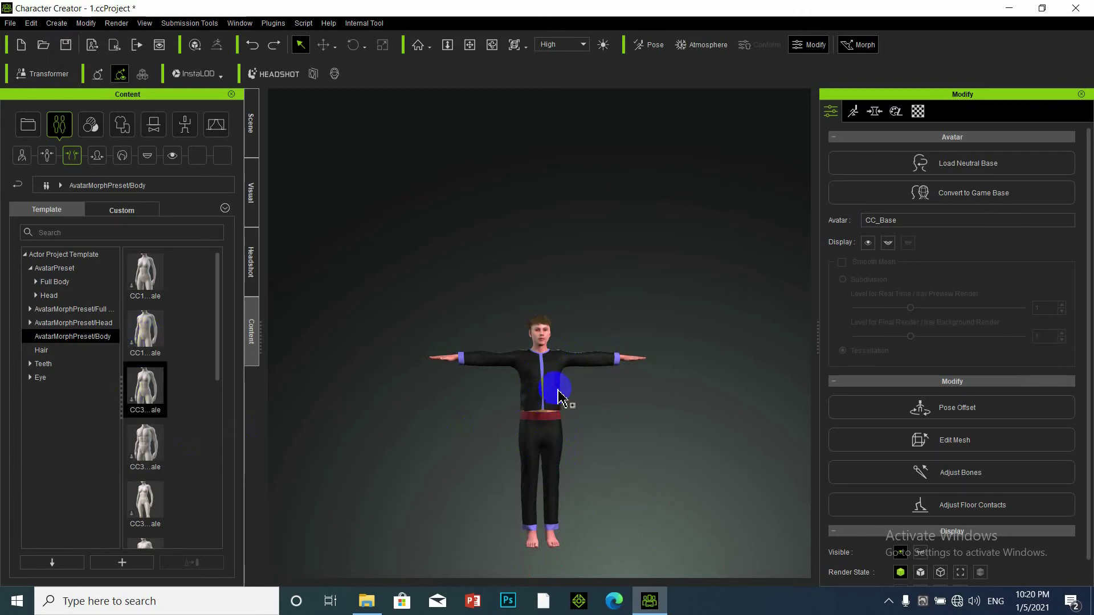
left_click_drag(558, 393, 555, 425)
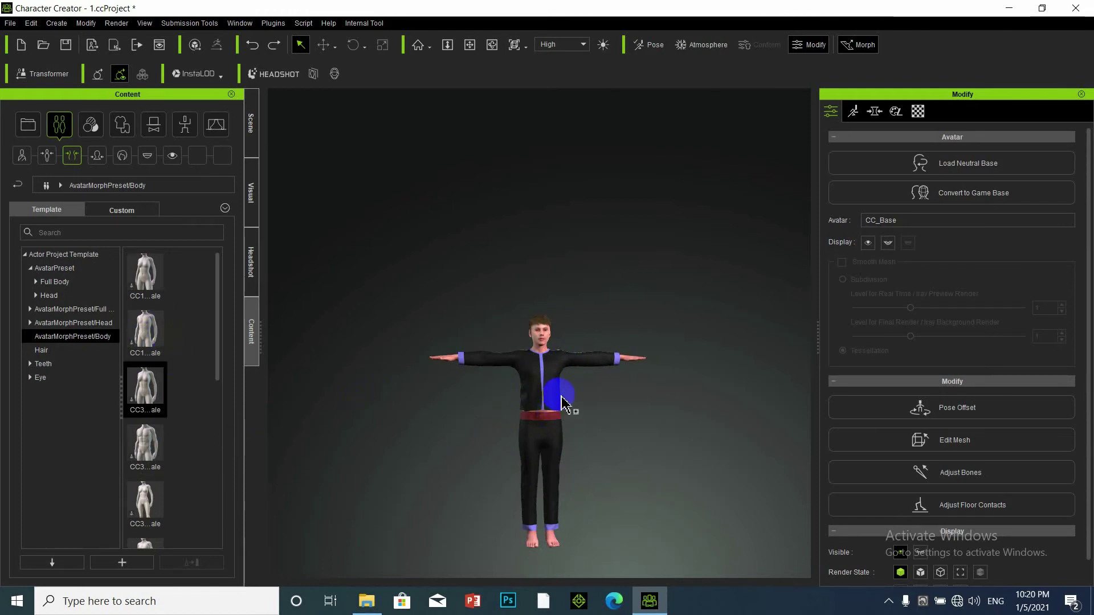
left_click_drag(562, 400, 577, 424)
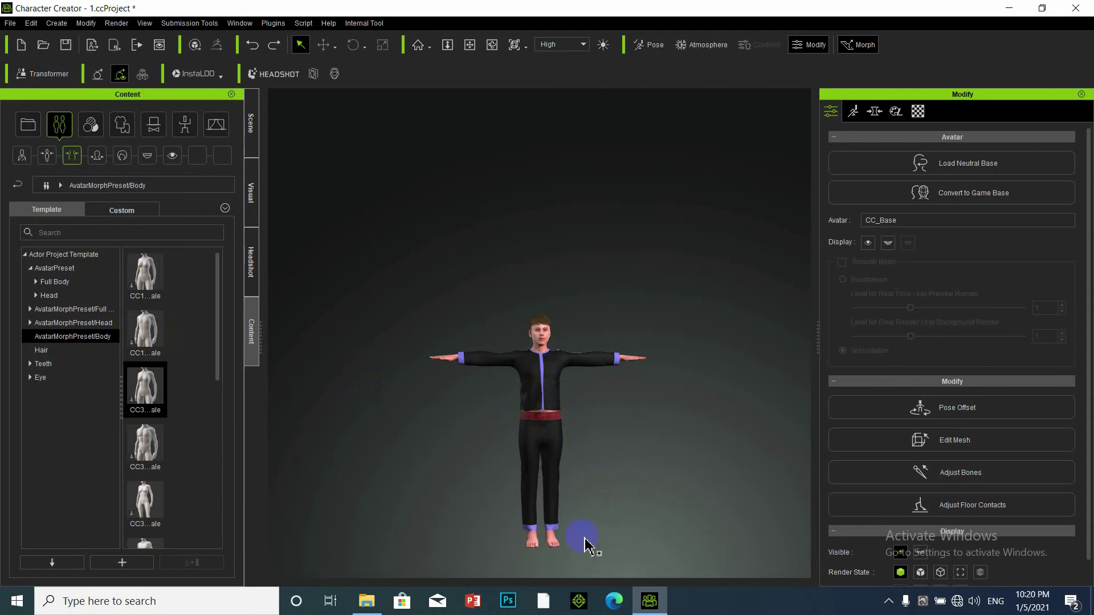
mouse_move(556, 550)
left_mouse_down()
mouse_move(557, 454)
mouse_move(581, 500)
mouse_move(604, 493)
left_mouse_up()
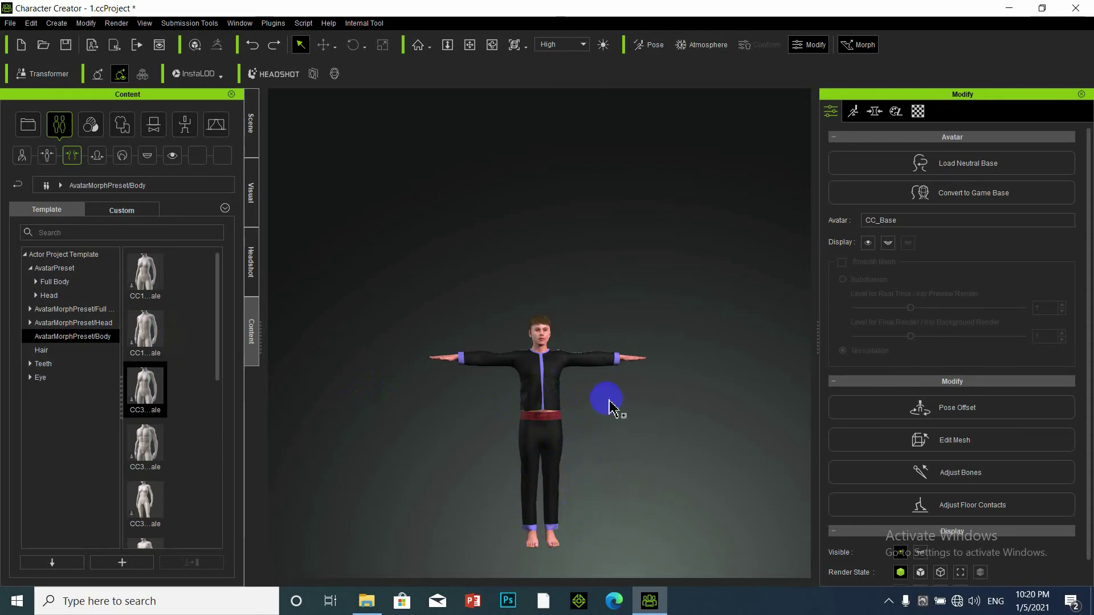
Select the outfit, the hair and the avatar body in turn to check their object types, and clear the selection.
mouse_move(609, 403)
left_mouse_down()
mouse_move(807, 401)
mouse_move(516, 403)
mouse_move(543, 369)
left_mouse_up()
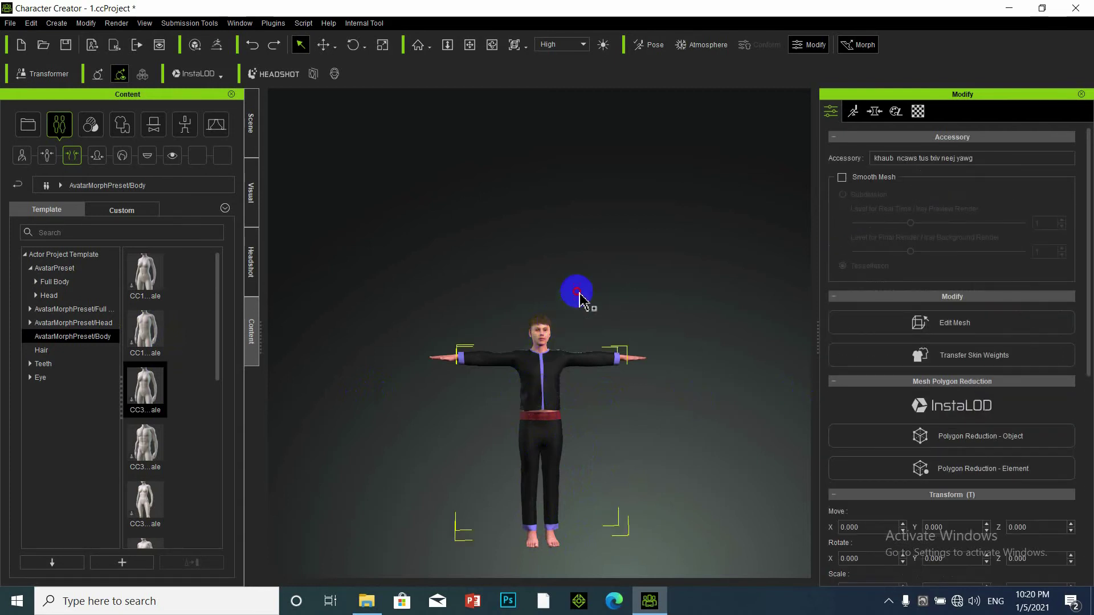
left_click(544, 325)
left_click(555, 329)
left_click(636, 359)
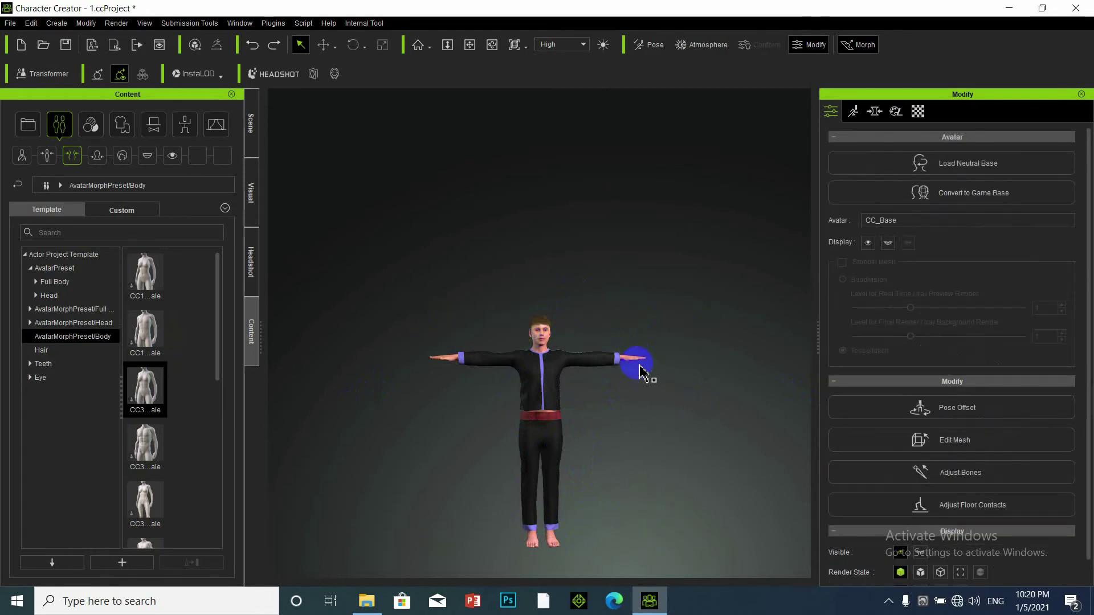
left_click(639, 364)
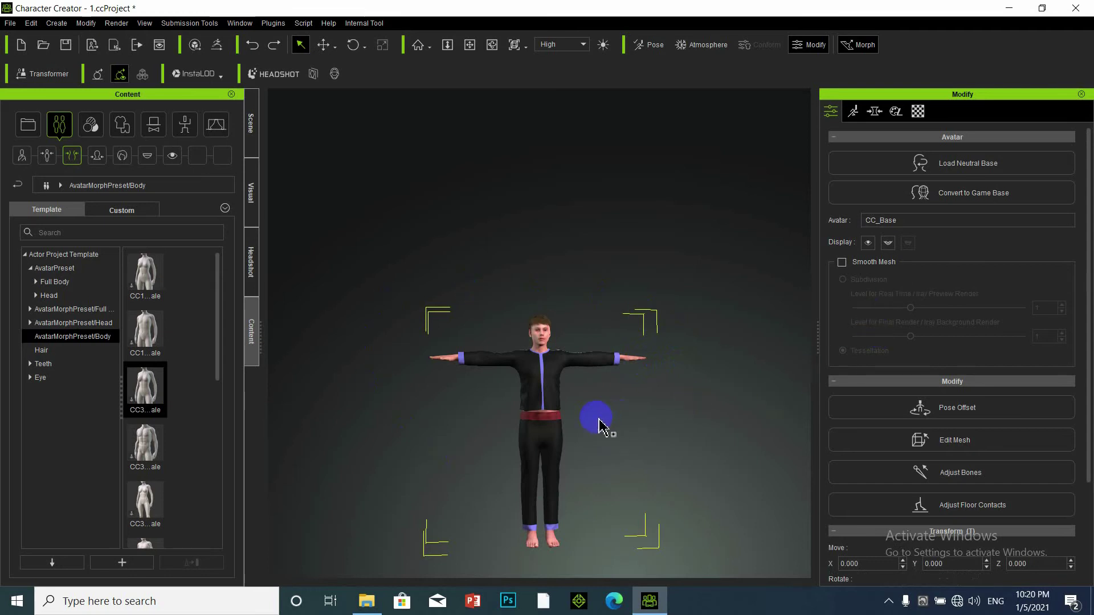
left_click(672, 387)
Transfer skin weights to the outfit accessory using the Default template preset.
left_click(547, 397)
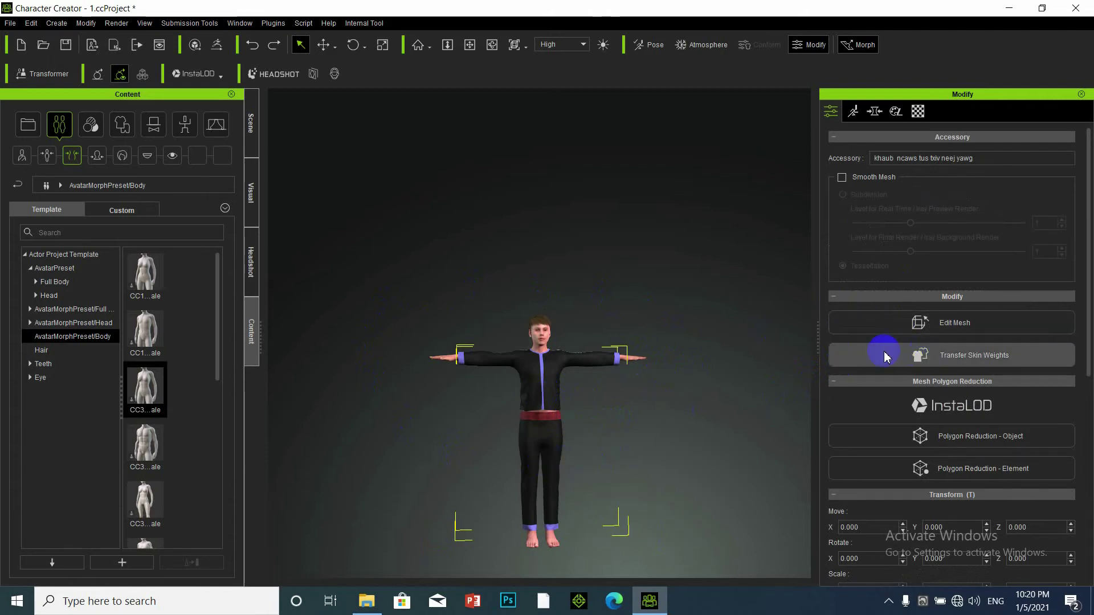
left_click(919, 356)
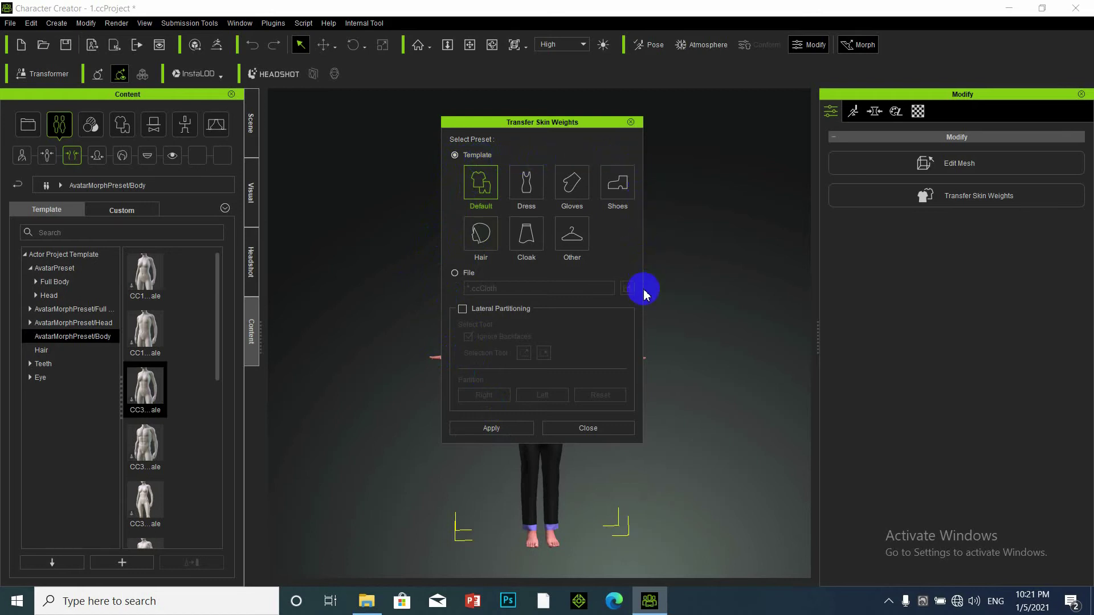
left_click(485, 434)
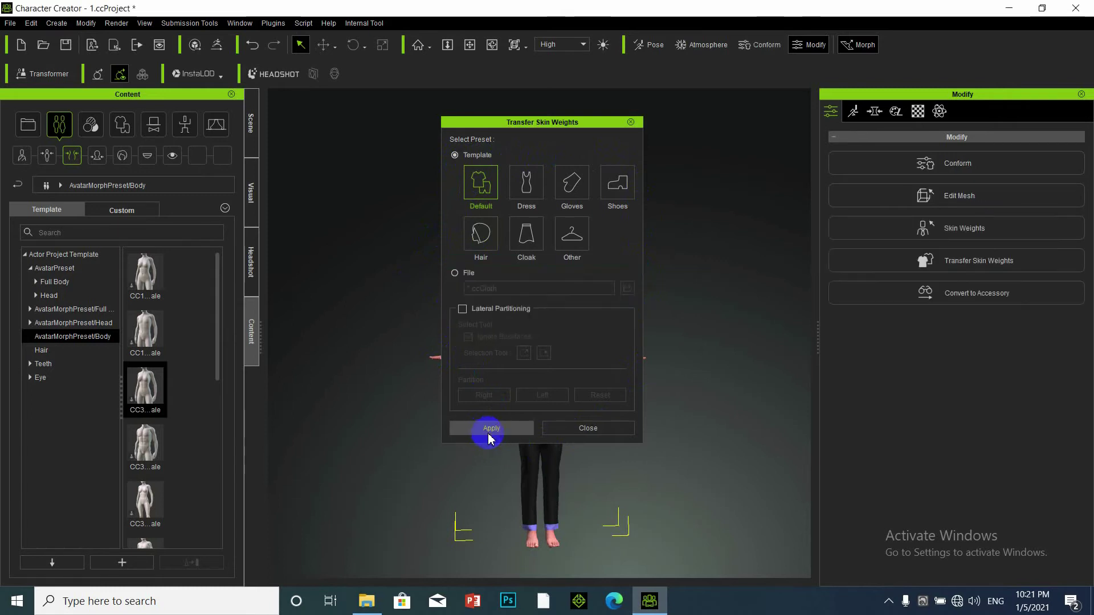
left_click(582, 430)
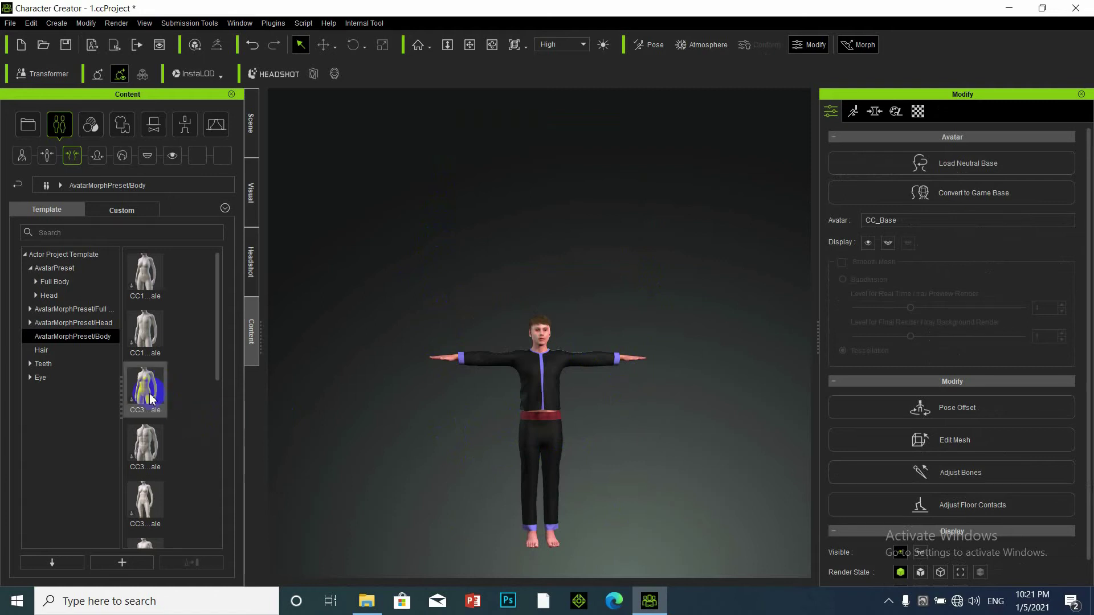
Apply the CC3 female body morph preset to the avatar and check the outfit's fit from an angle.
left_click_drag(142, 390, 557, 444)
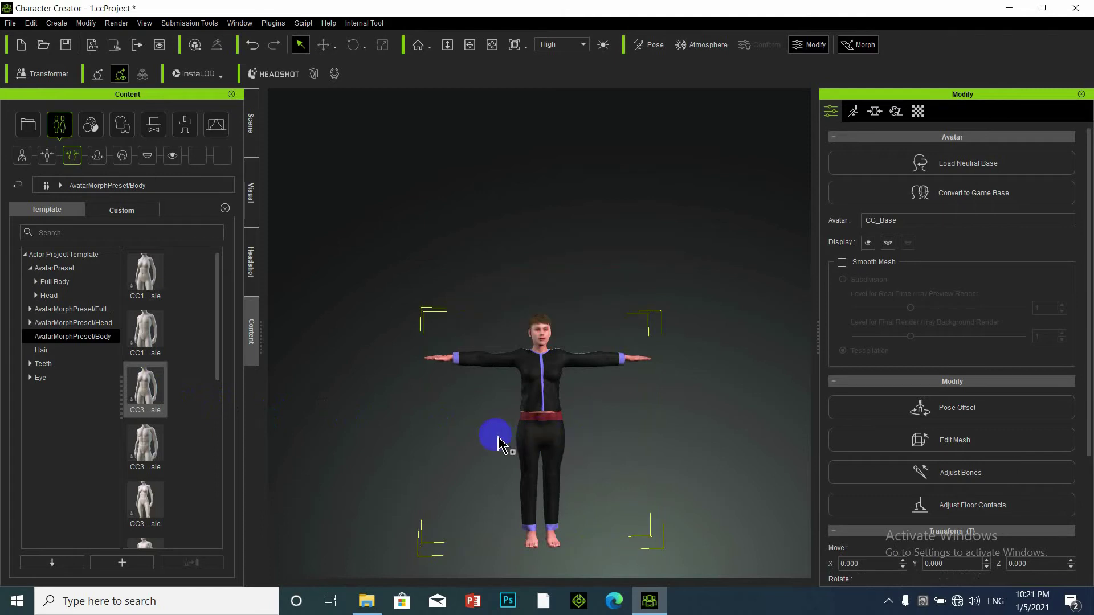
right_click_drag(535, 439, 740, 400)
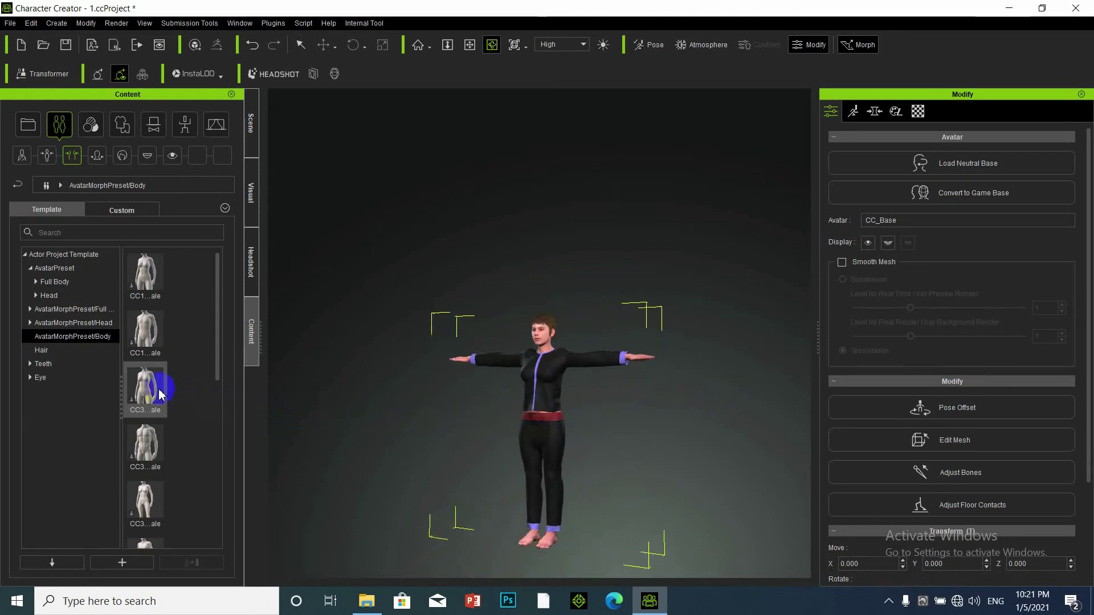
Find the heavy female preset among the body morphs, apply it to the avatar and inspect the stretched outfit up close.
left_click(145, 331)
left_click(151, 442)
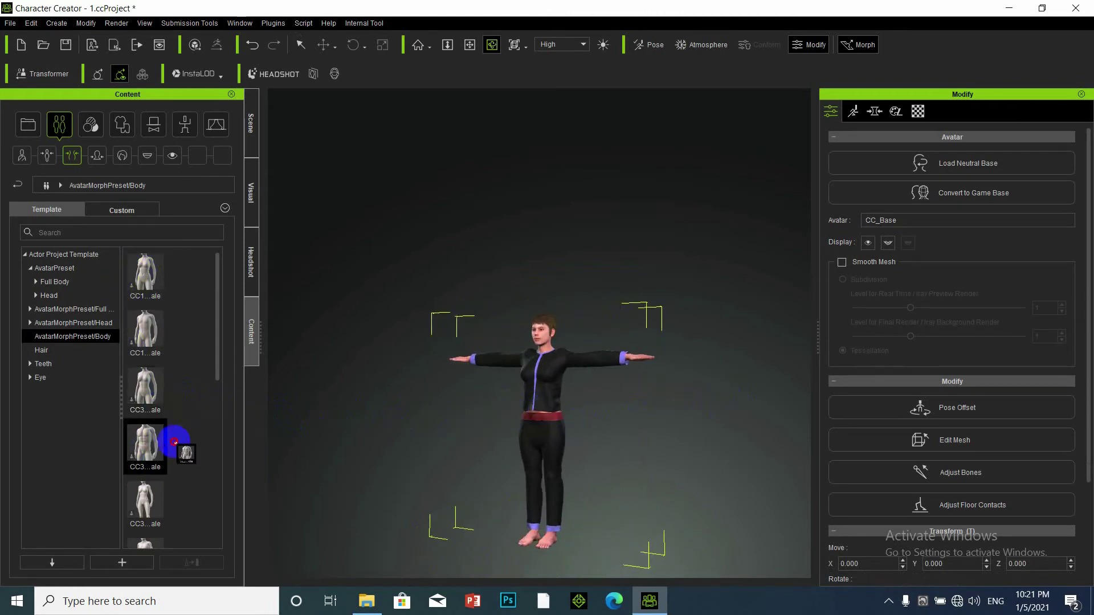
scroll(147, 490, "down", 3)
scroll(147, 490, "down", 3)
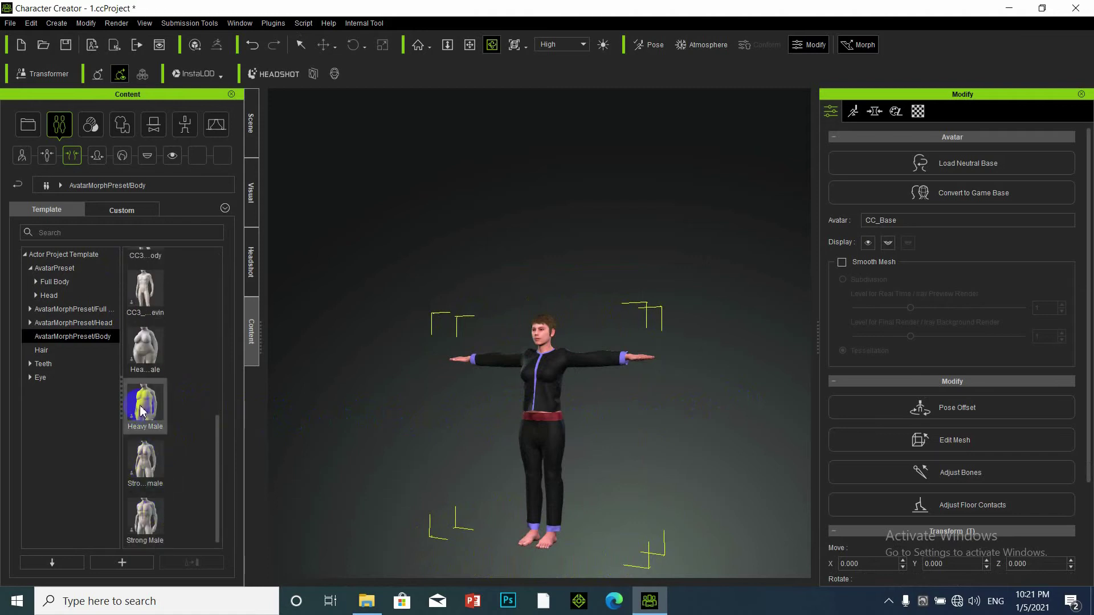
left_click_drag(145, 348, 552, 453)
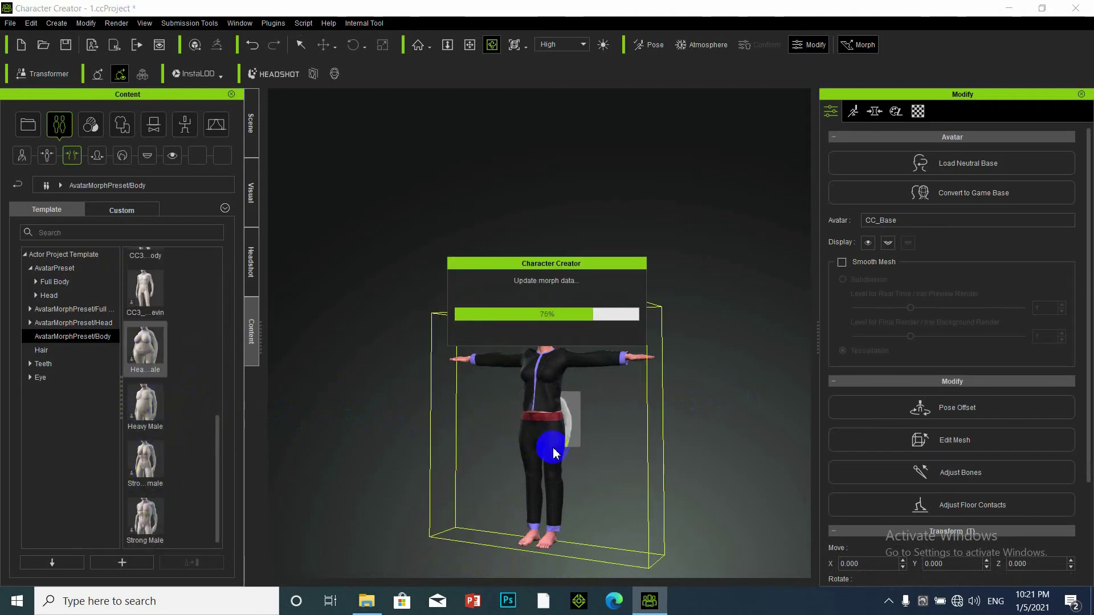
scroll(558, 451, "up", 5)
left_click_drag(555, 437, 515, 500)
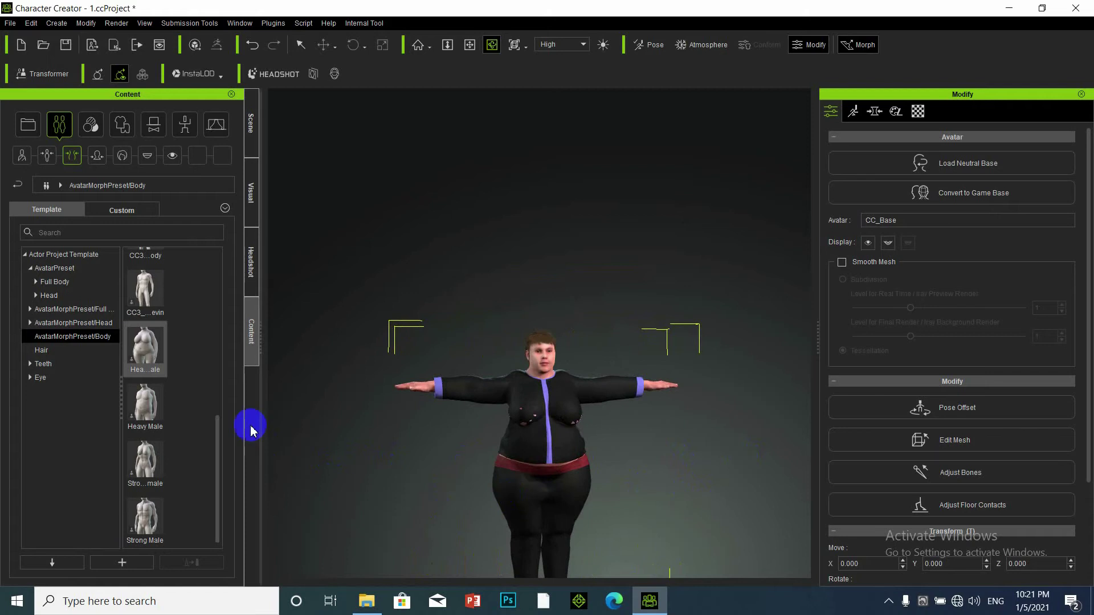
Apply the CC1 male body morph preset to the avatar and check how the outfit fits.
scroll(148, 365, "up", 6)
left_click(148, 350)
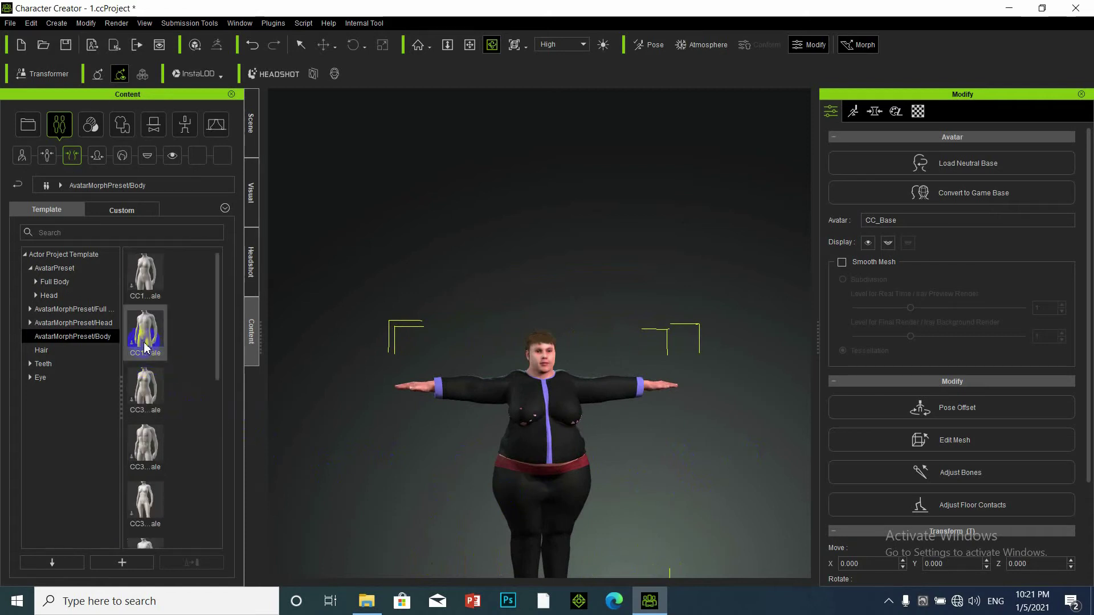
left_click_drag(152, 338, 558, 478)
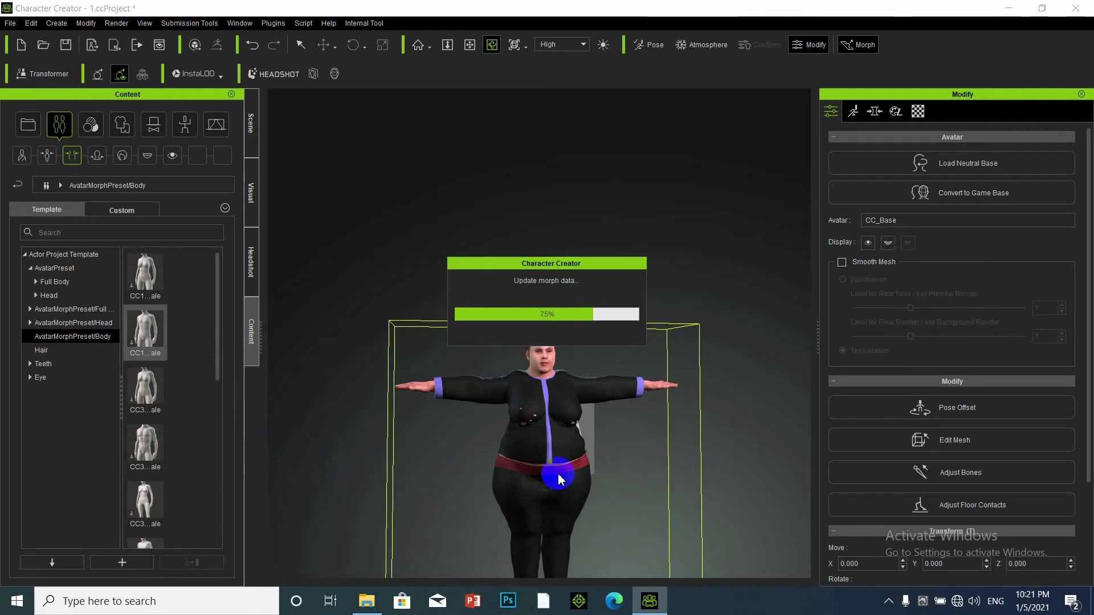
right_click_drag(561, 464, 549, 421)
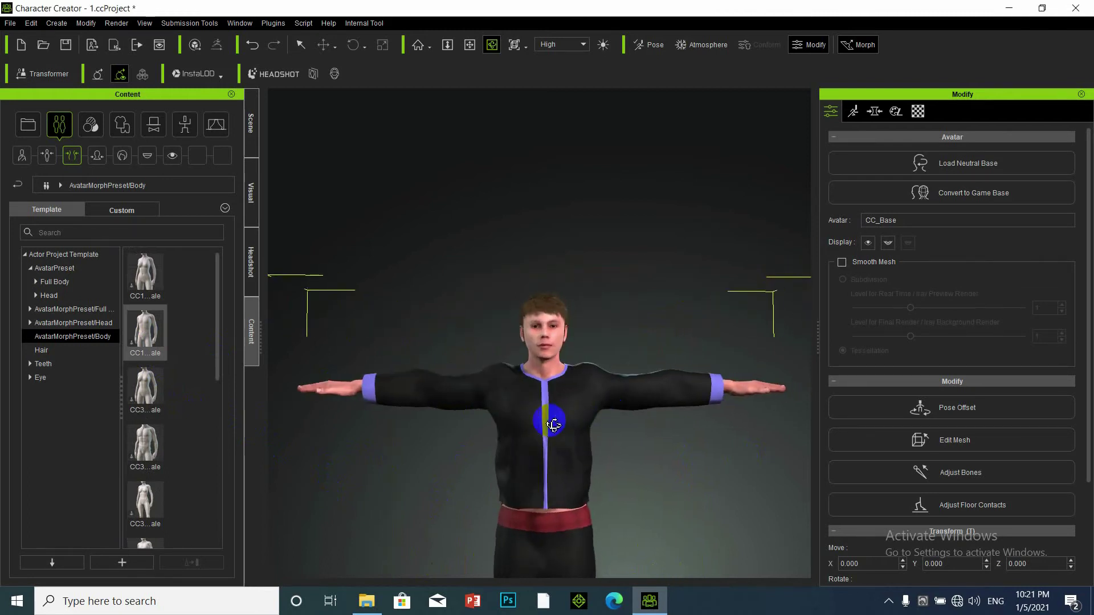
Try the CC3 body morph preset just above the heavy female one on the avatar, then apply the CC3 male preset.
scroll(145, 422, "down", 3)
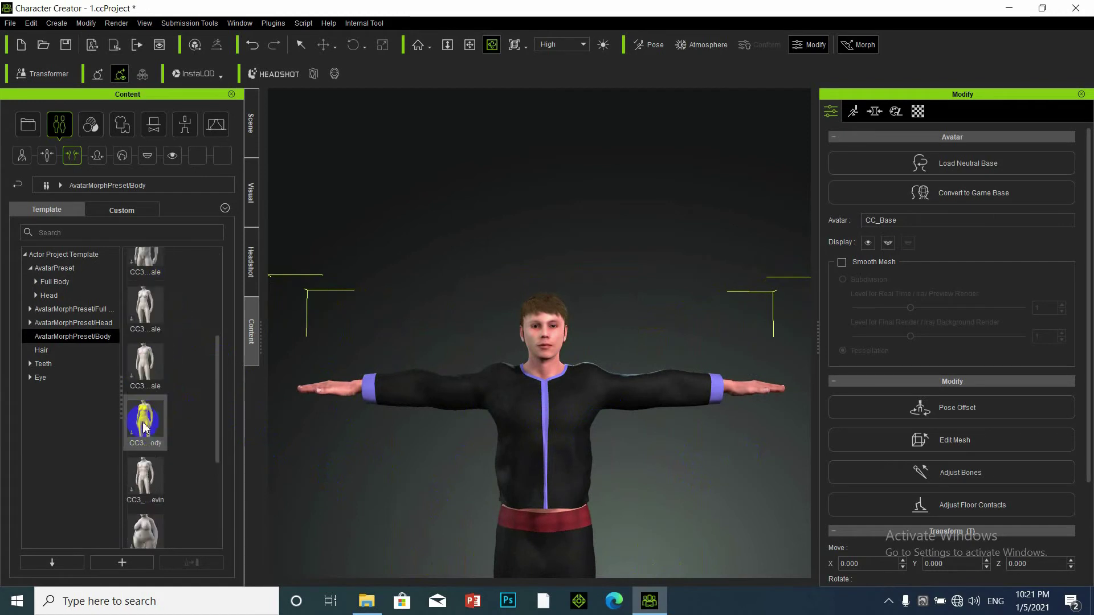
left_click_drag(145, 478, 541, 497)
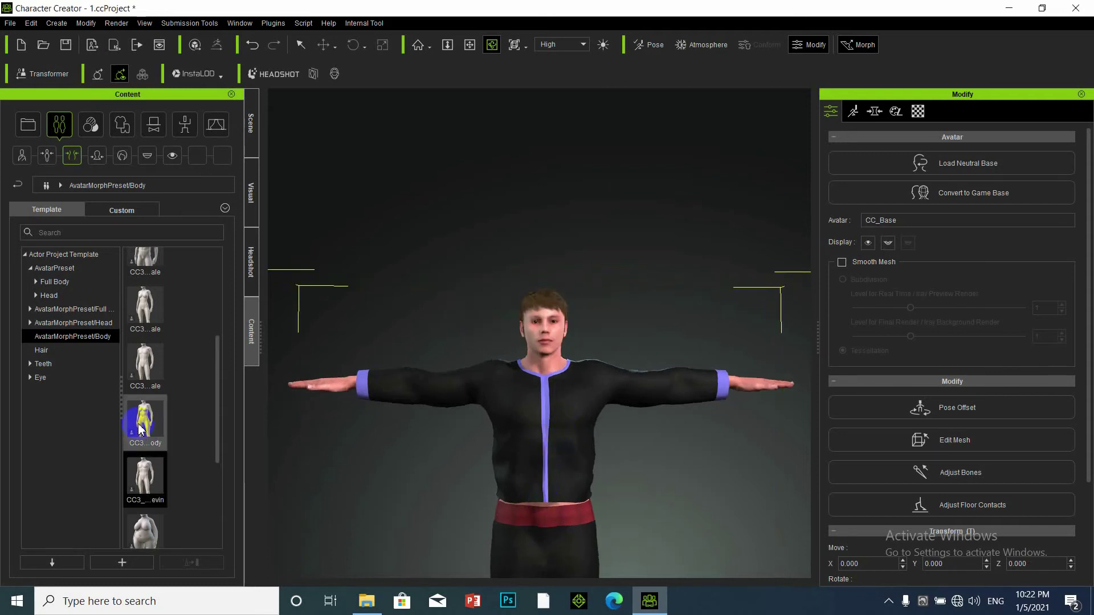
left_click_drag(142, 367, 569, 501)
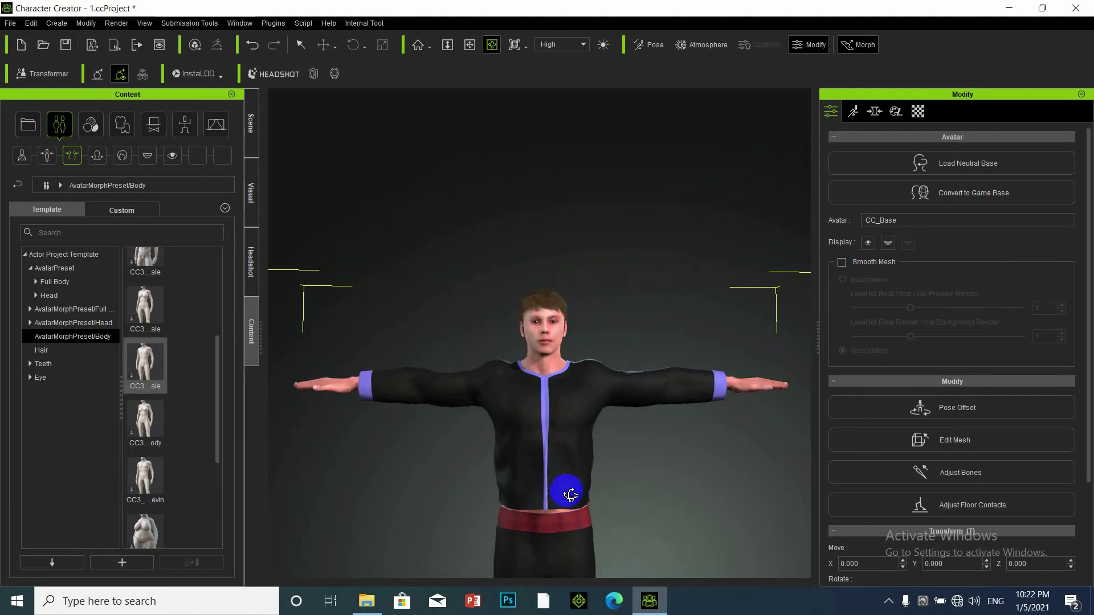
Switch the avatar back to the CC1 male body morph preset and view the full outfit from the side.
scroll(222, 393, "up", 3)
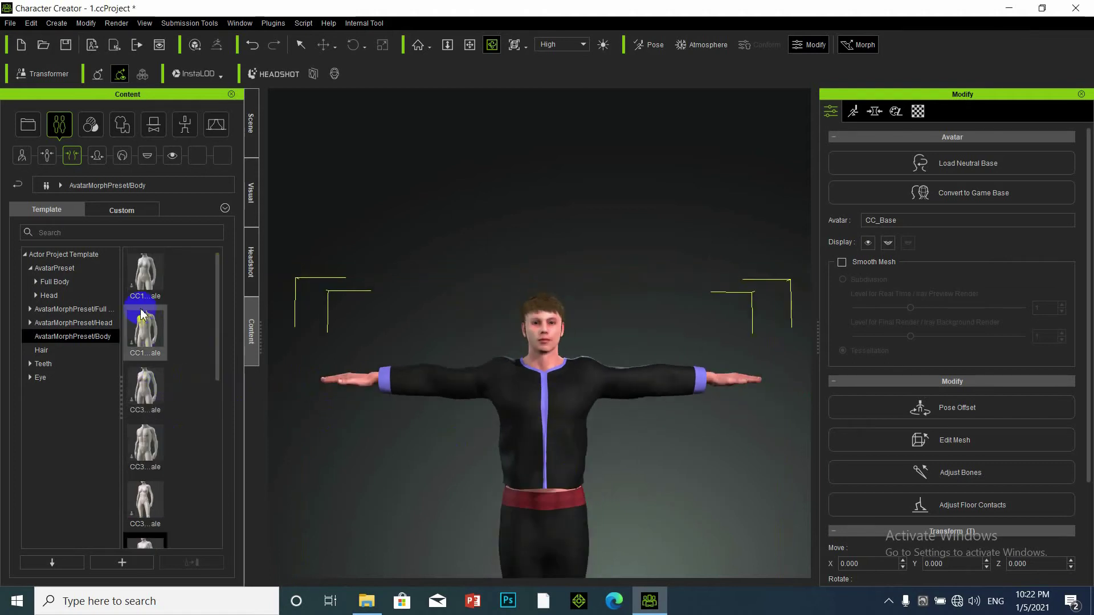
left_click_drag(154, 339, 532, 518)
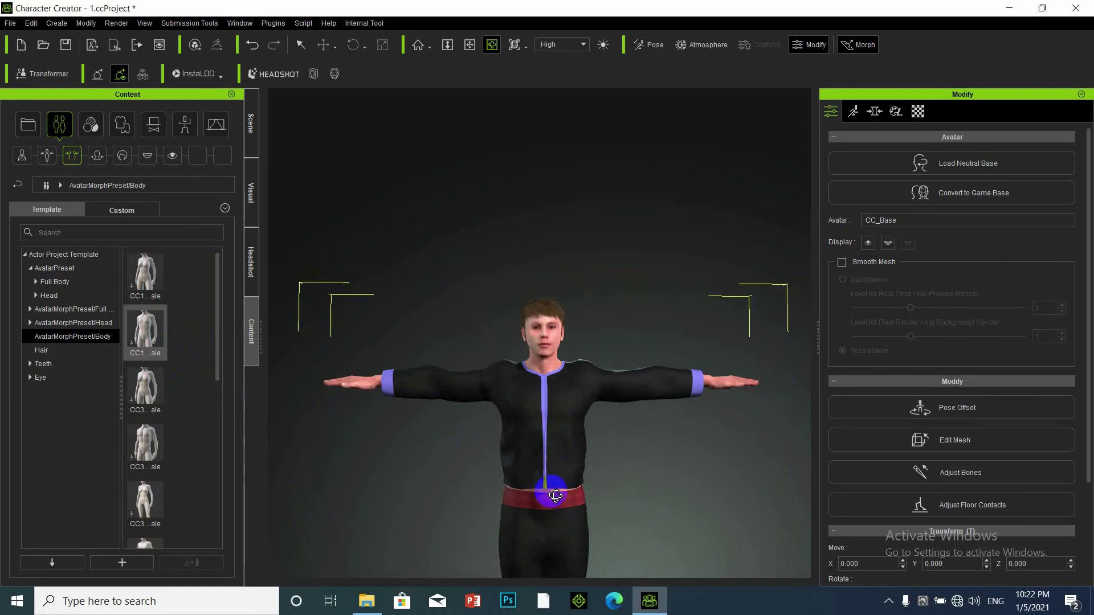
scroll(550, 492, "down", 5)
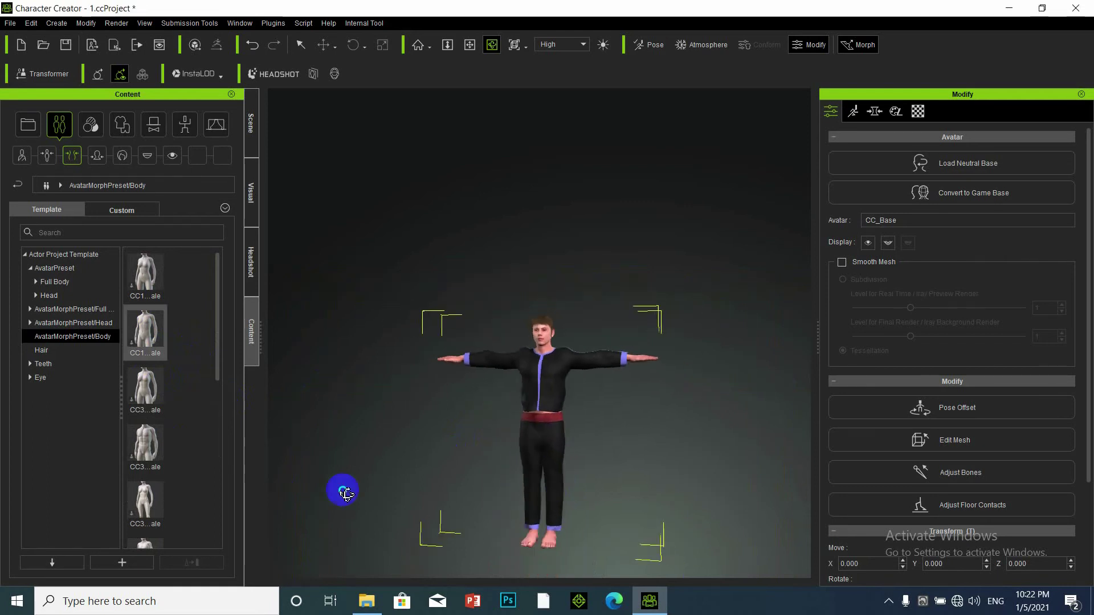
left_click_drag(343, 491, 449, 489)
Give the avatar the CC3 male body morph preset and inspect the jacket from the front and at an angle.
scroll(169, 506, "down", 5)
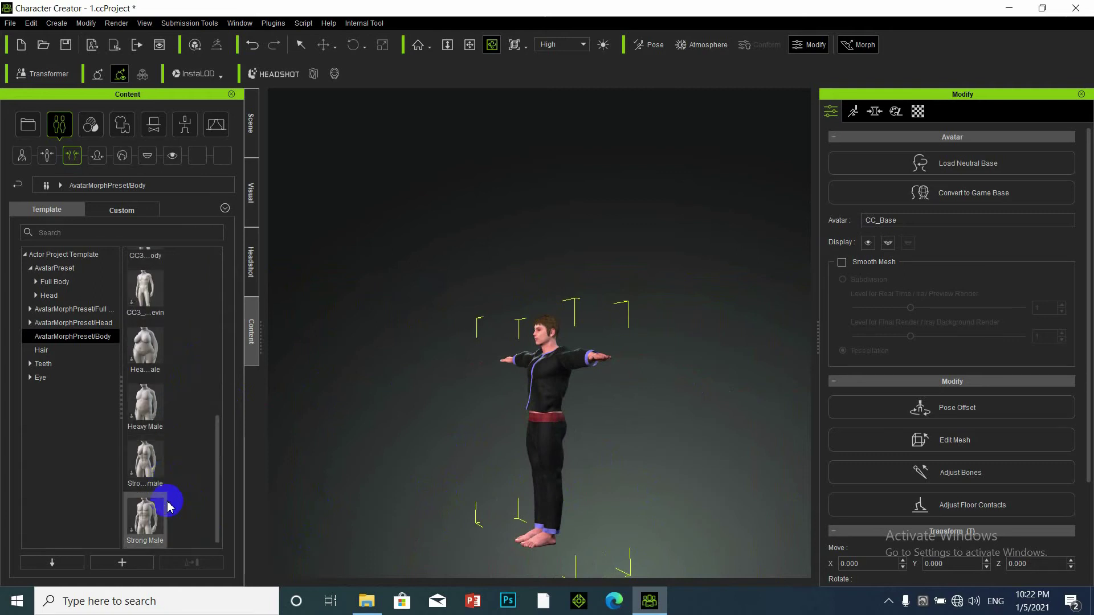
left_click(152, 473)
scroll(152, 471, "up", 3)
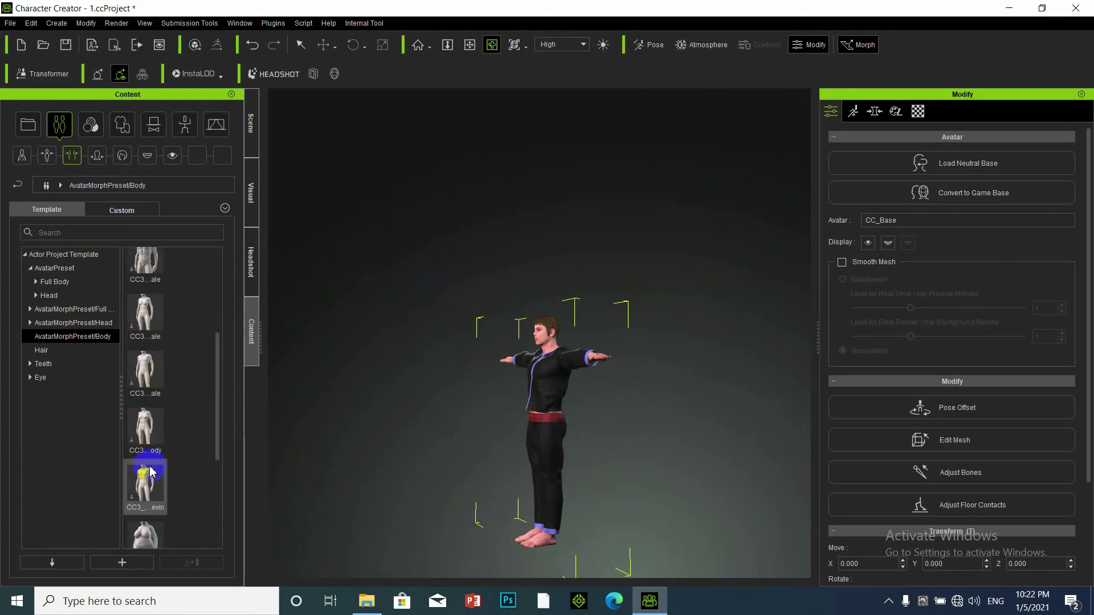
left_click_drag(141, 377, 550, 510)
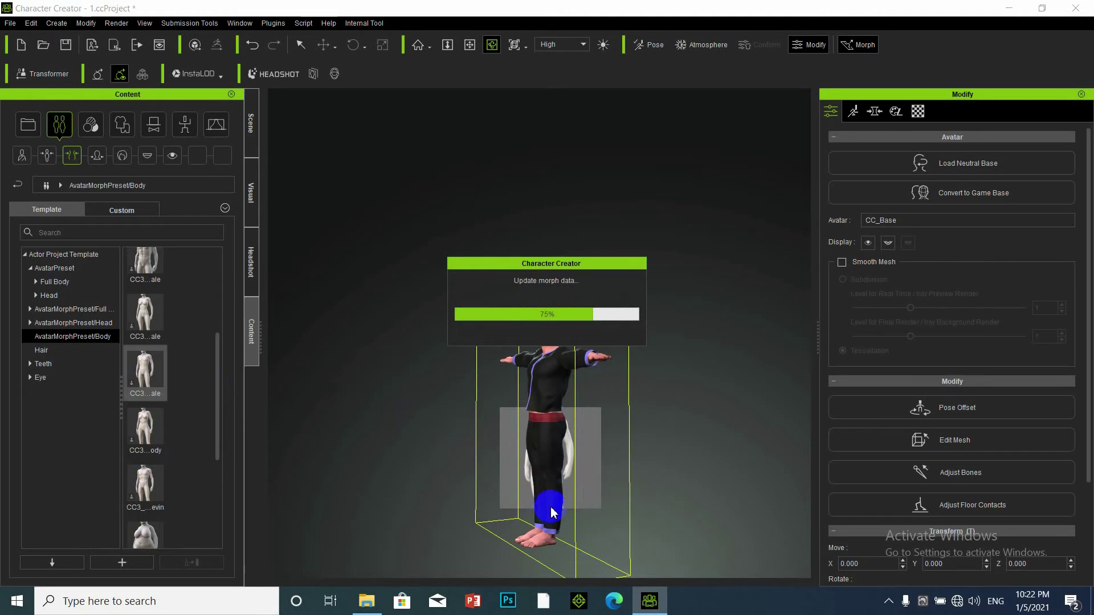
left_click_drag(404, 474, 618, 478)
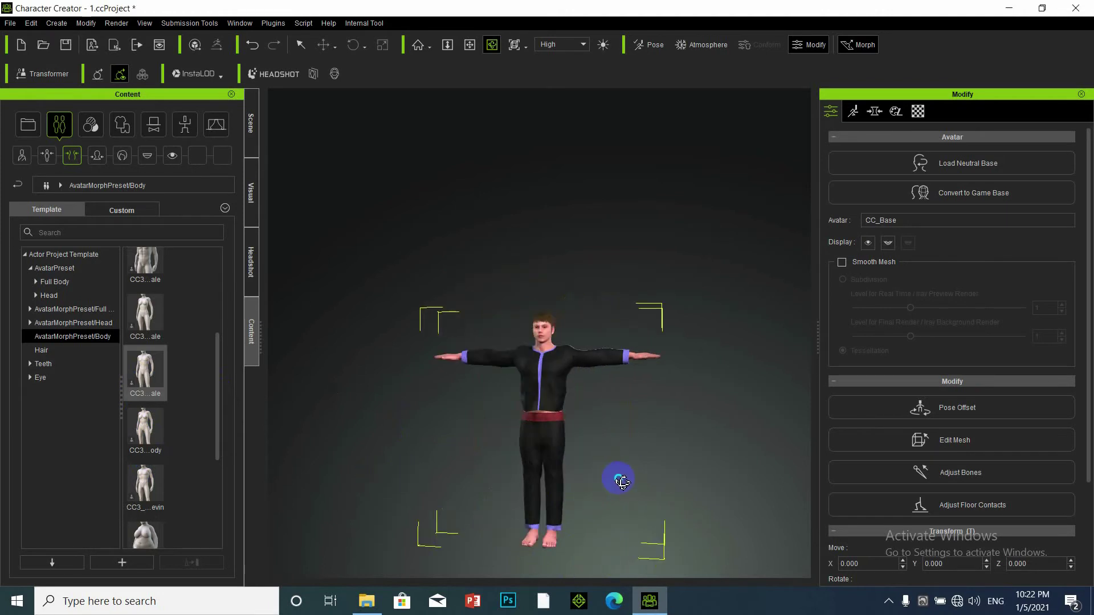
scroll(532, 420, "up", 4)
left_click_drag(548, 397, 396, 452)
left_click_drag(524, 426, 451, 432)
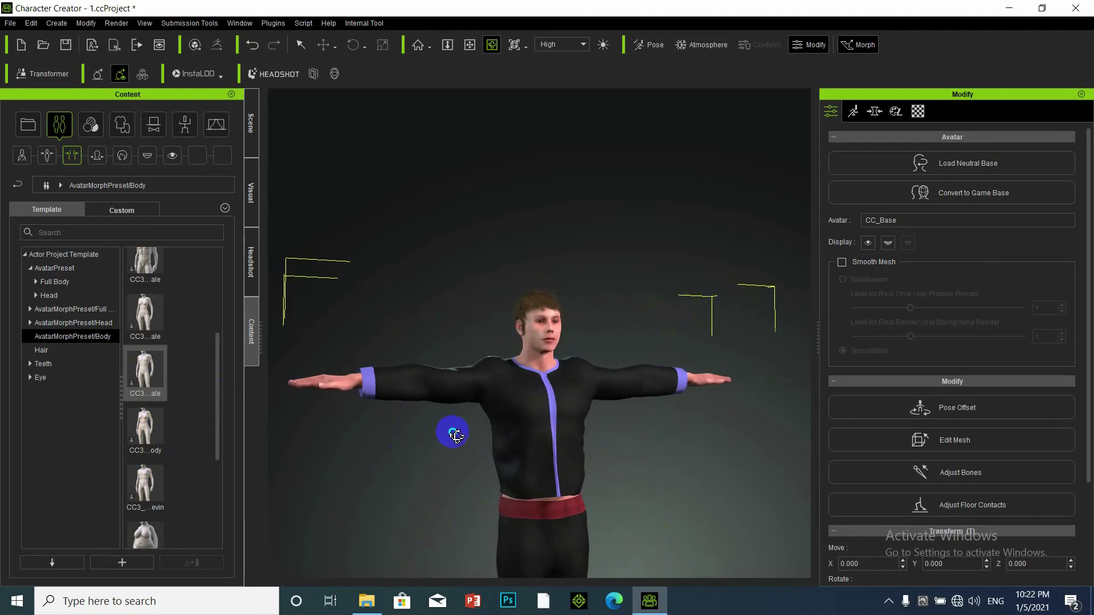
Return the avatar to the CC1 male body morph preset and examine the whole outfit from several angles.
scroll(145, 342, "up", 3)
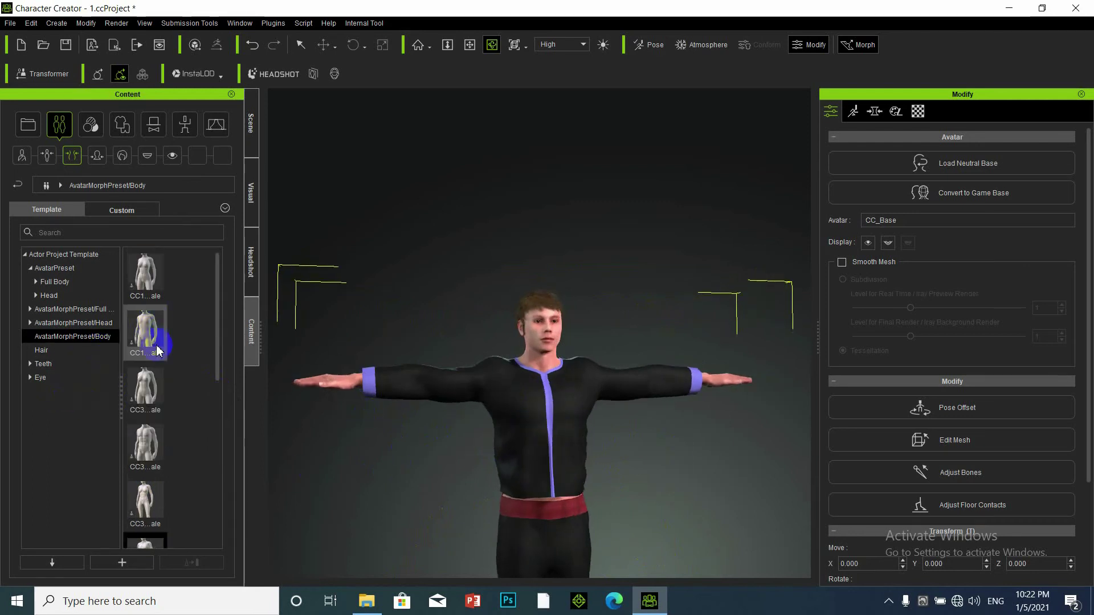
mouse_move(147, 332)
left_mouse_down()
mouse_move(500, 471)
mouse_move(550, 510)
left_mouse_up()
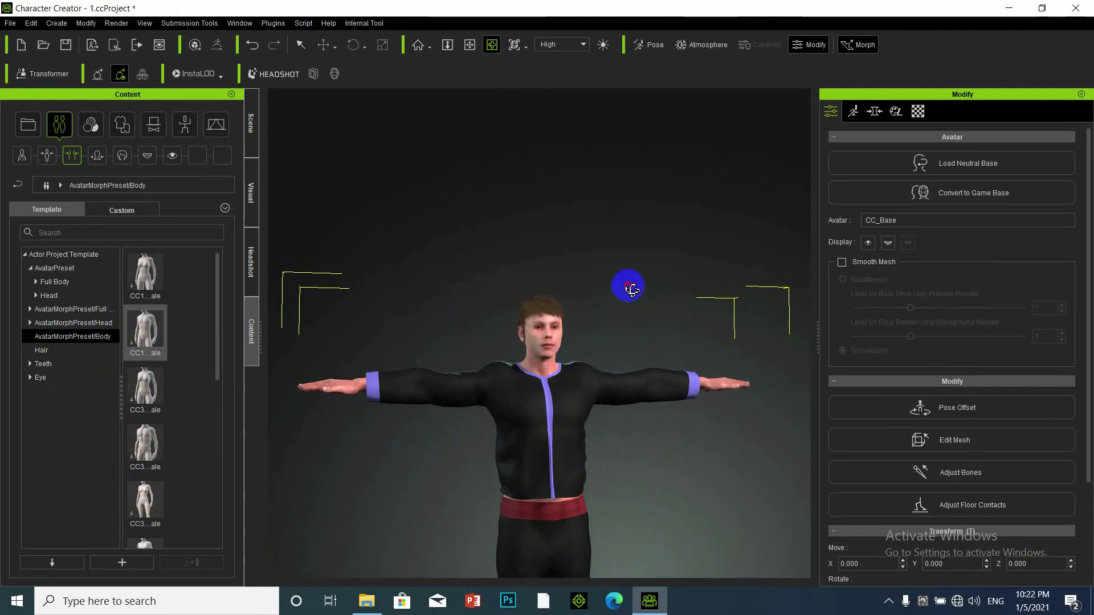
scroll(606, 356, "down", 5)
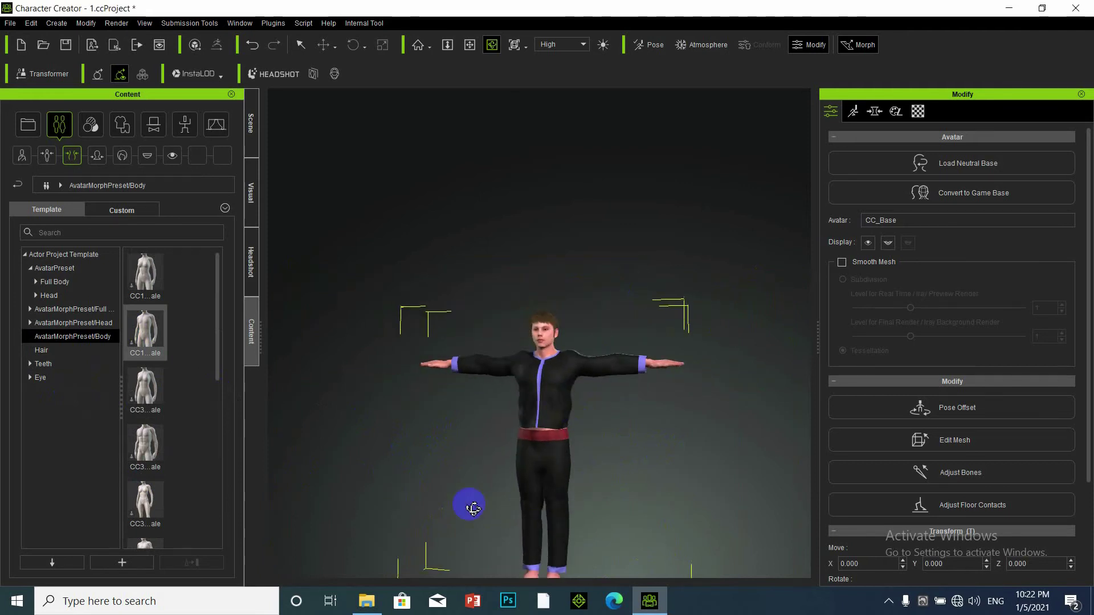
right_click_drag(572, 487, 642, 470)
mouse_move(637, 431)
right_mouse_down()
mouse_move(340, 433)
mouse_move(736, 433)
mouse_move(402, 454)
mouse_move(689, 434)
mouse_move(578, 439)
mouse_move(593, 415)
mouse_move(568, 261)
mouse_move(571, 395)
mouse_move(561, 426)
mouse_move(529, 420)
mouse_move(520, 484)
mouse_move(598, 342)
mouse_move(578, 506)
mouse_move(585, 442)
mouse_move(570, 362)
mouse_move(602, 384)
mouse_move(593, 403)
right_mouse_up()
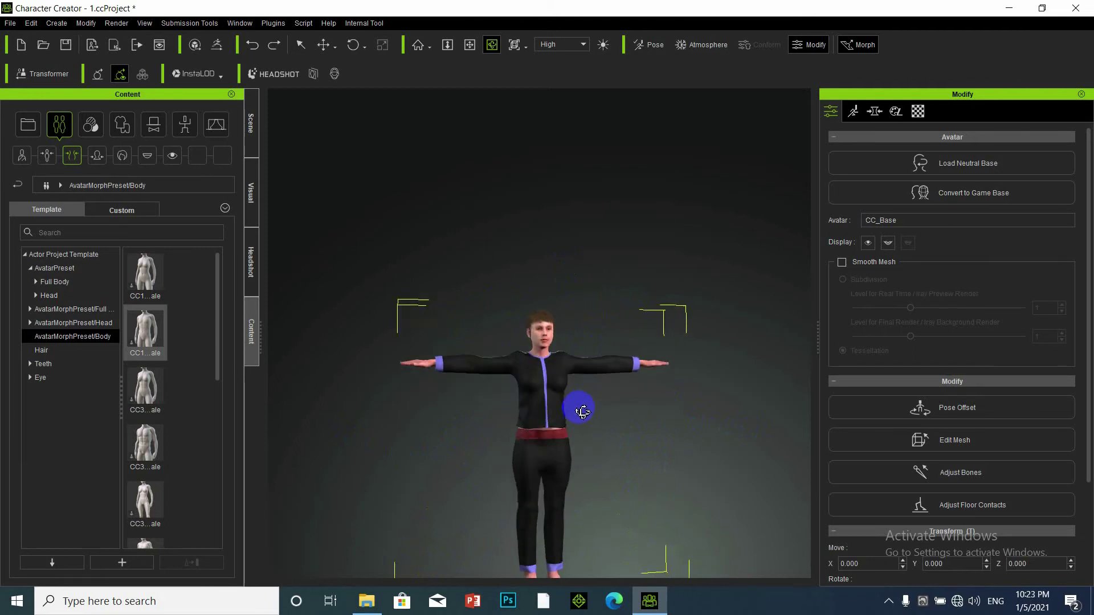
right_click_drag(574, 418, 459, 442)
right_click_drag(536, 446, 183, 386)
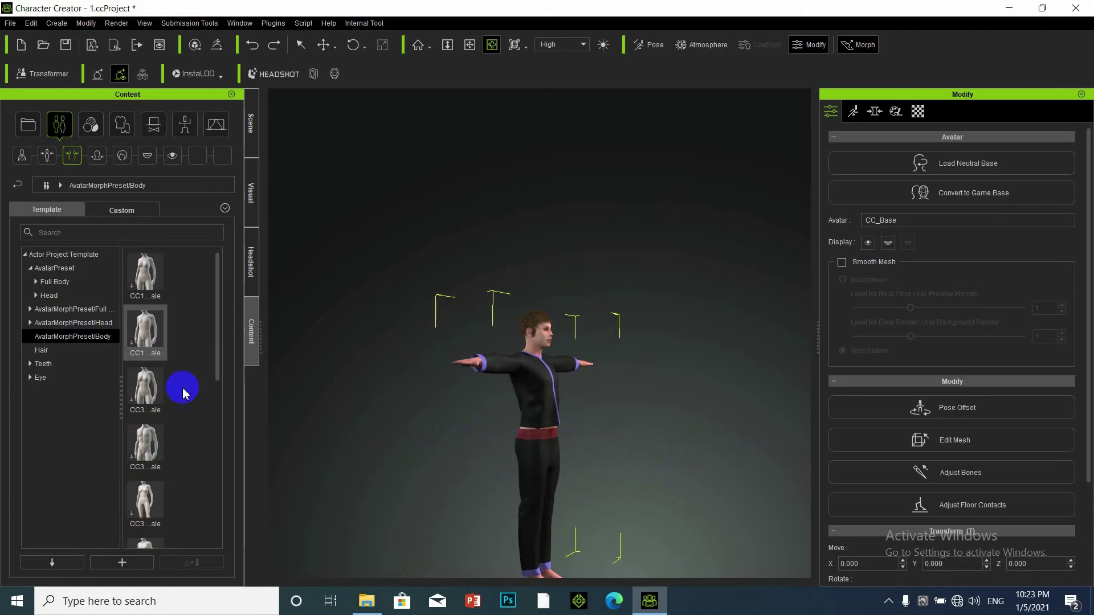
Set the avatar's body to the CC1 male morph preset and check the outfit's neckline up close.
left_click(147, 330)
right_click_drag(453, 379, 493, 456)
left_click_drag(143, 328, 534, 459)
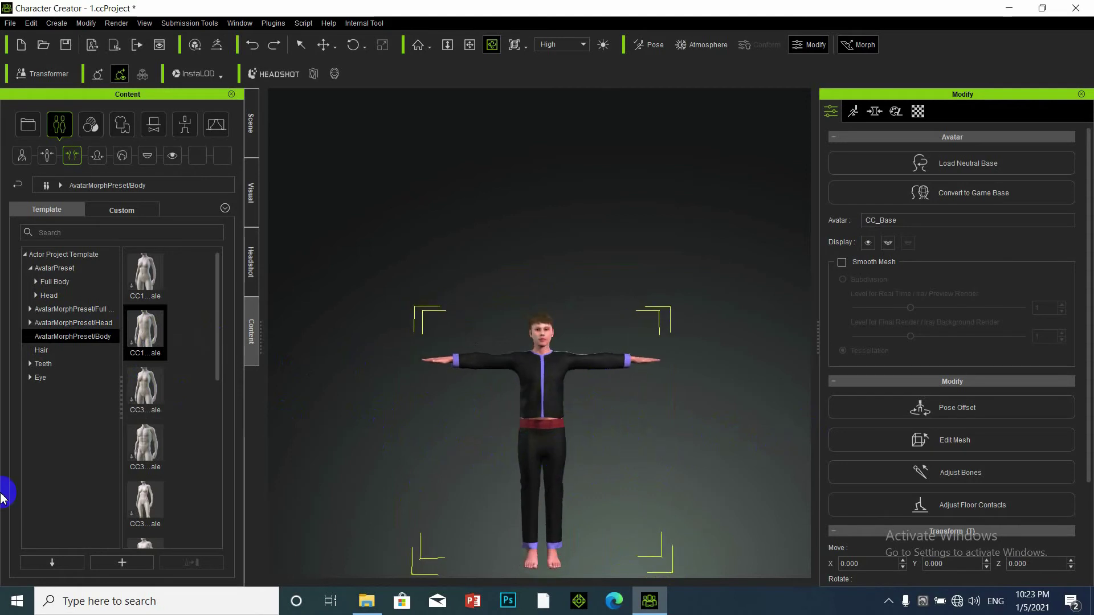
mouse_move(563, 422)
right_mouse_down()
mouse_move(528, 385)
mouse_move(686, 420)
mouse_move(812, 430)
mouse_move(589, 452)
mouse_move(888, 449)
mouse_move(336, 450)
mouse_move(635, 446)
mouse_move(564, 368)
mouse_move(564, 428)
right_mouse_up()
scroll(564, 427, "up", 5)
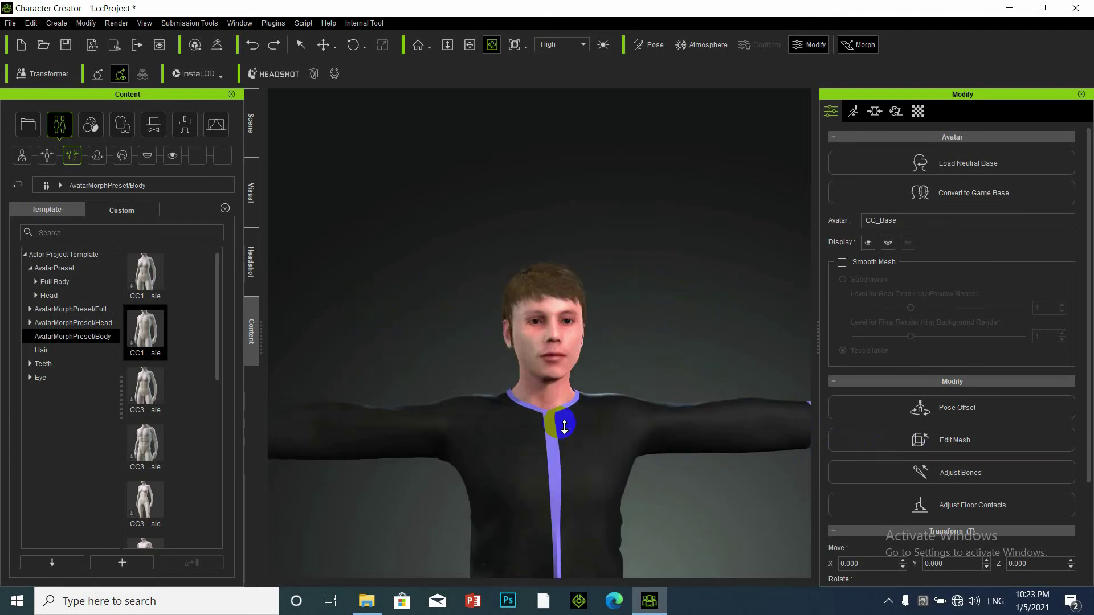
scroll(564, 422, "down", 5)
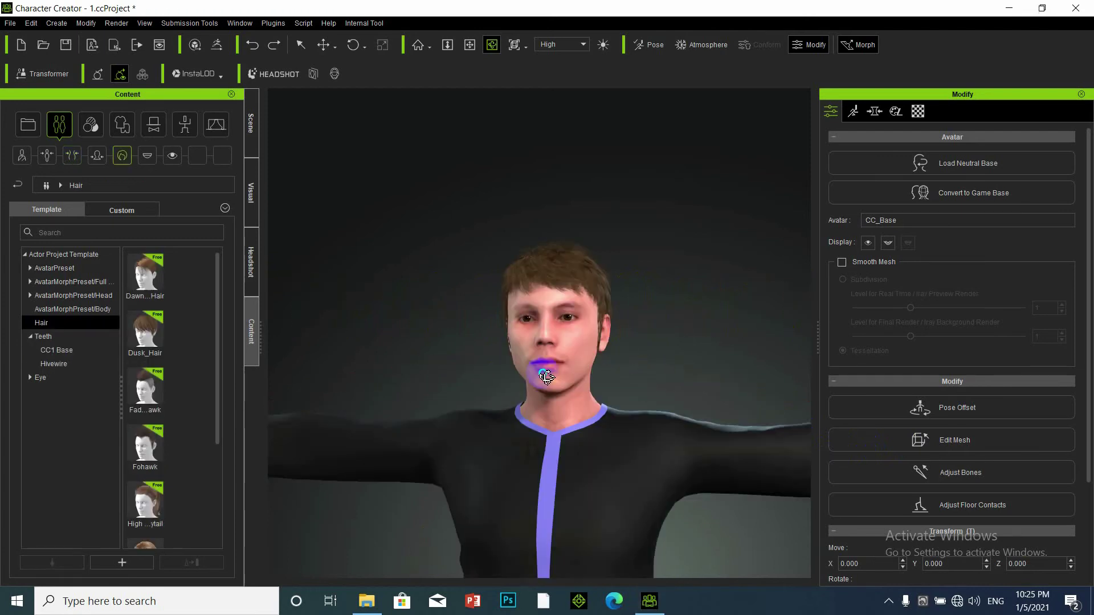
Replace the avatar's teeth object with the first teeth preset in the Teeth template folder.
scroll(553, 364, "down", 5)
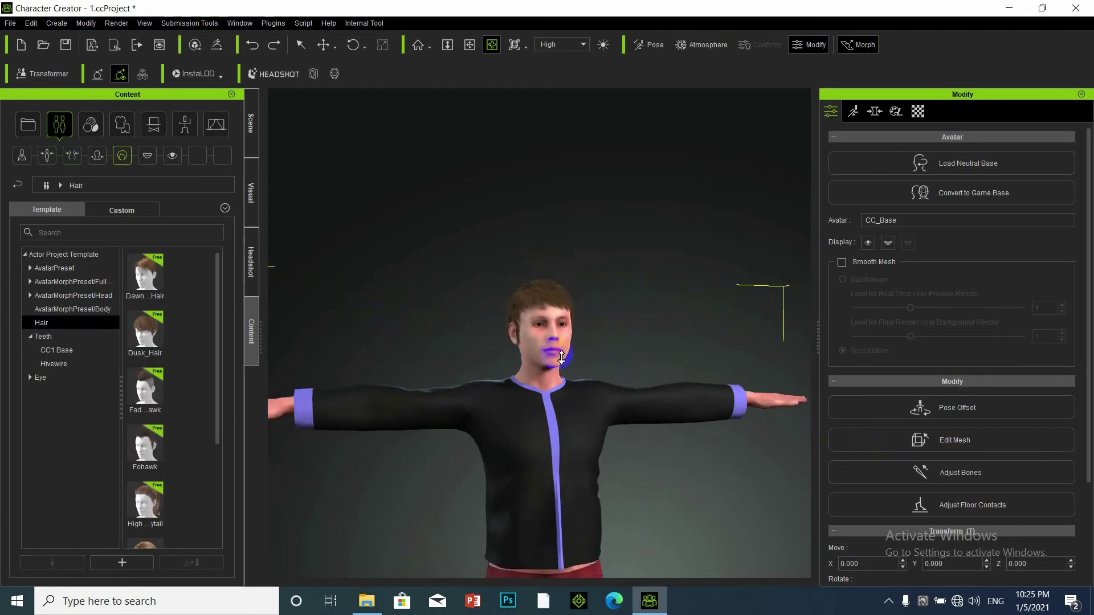
right_click_drag(562, 357, 446, 444)
right_click_drag(578, 418, 559, 331)
scroll(559, 336, "up", 6)
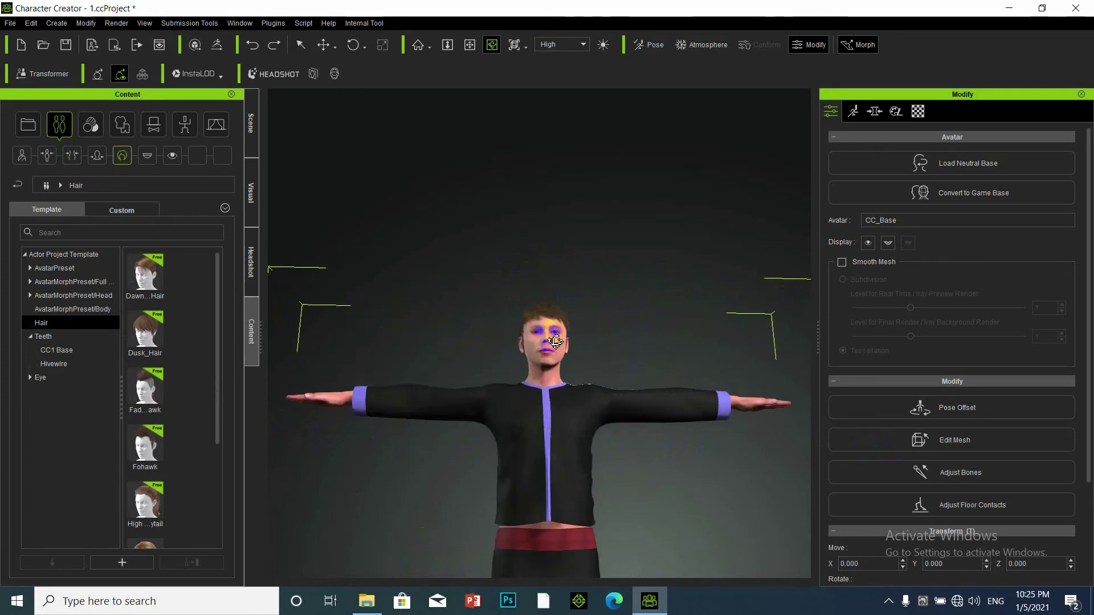
left_click_drag(562, 401, 613, 414)
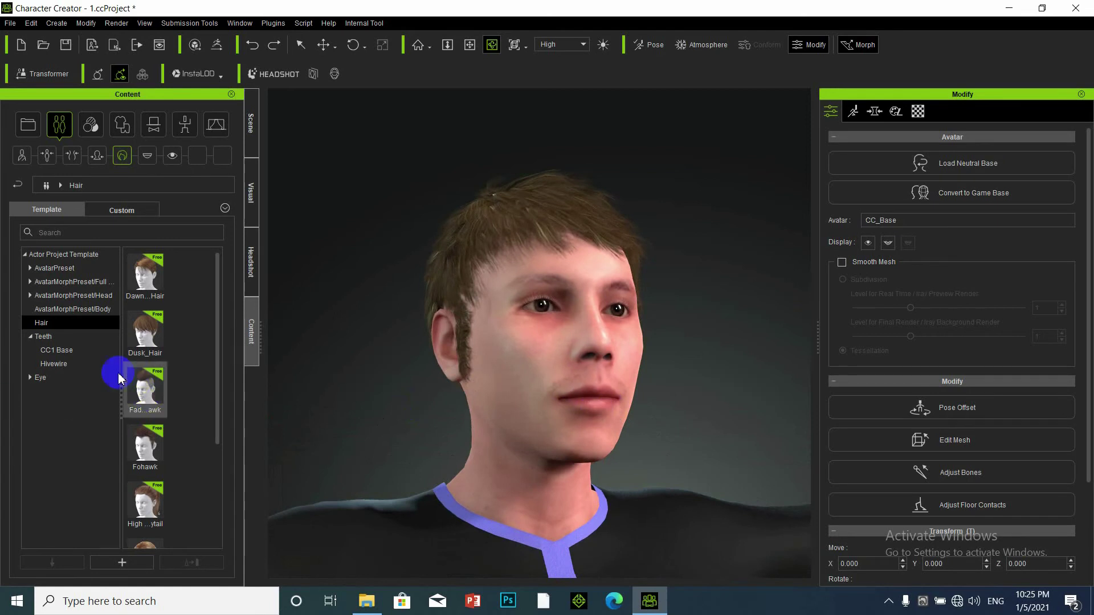
left_click(38, 337)
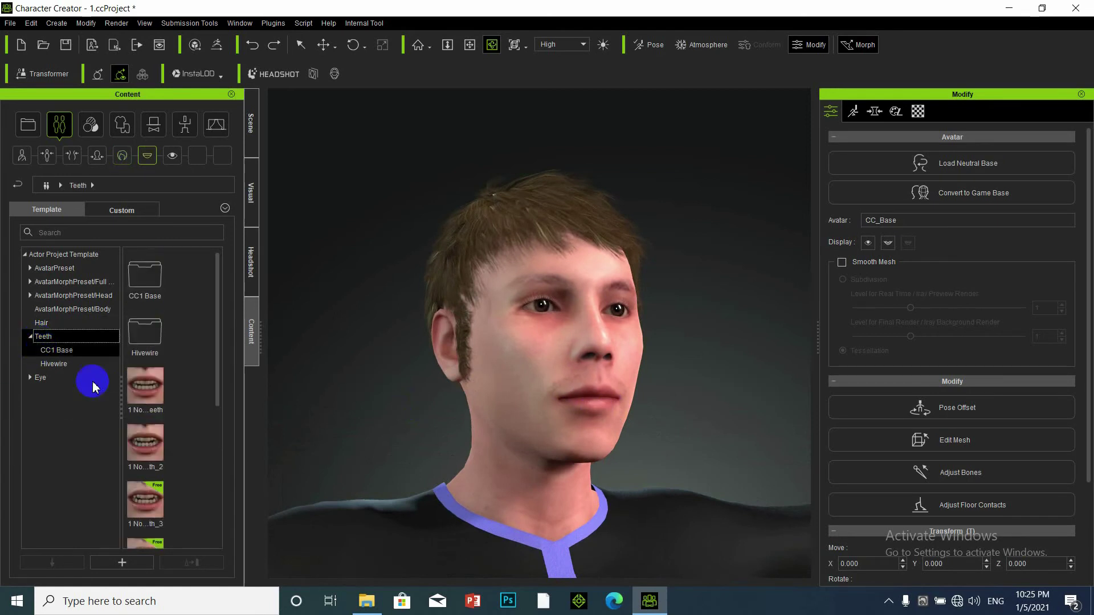
left_click_drag(146, 388, 588, 409)
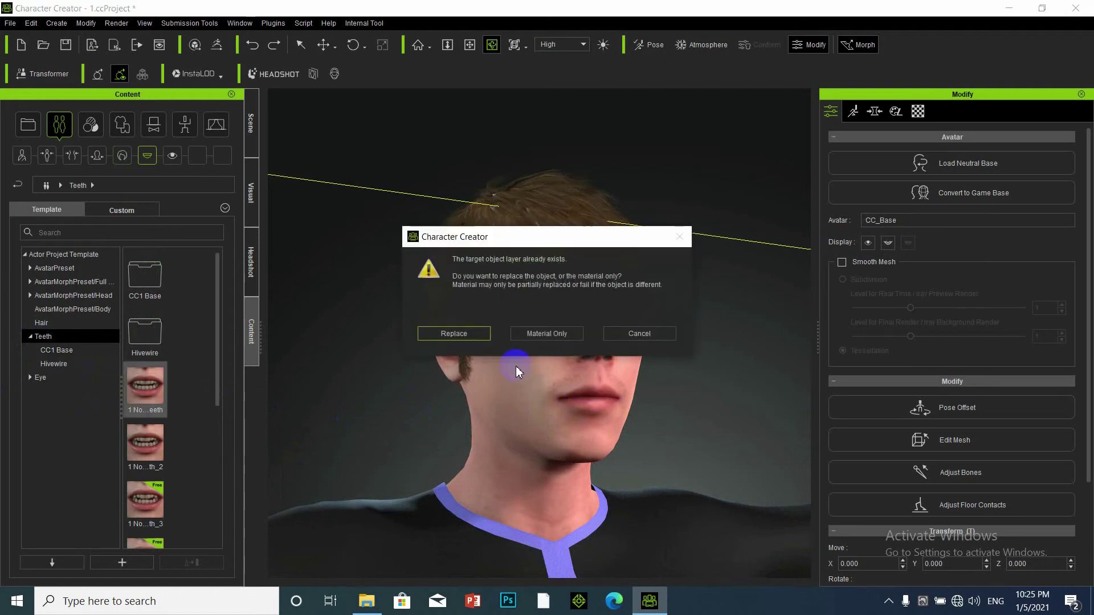
left_click(469, 339)
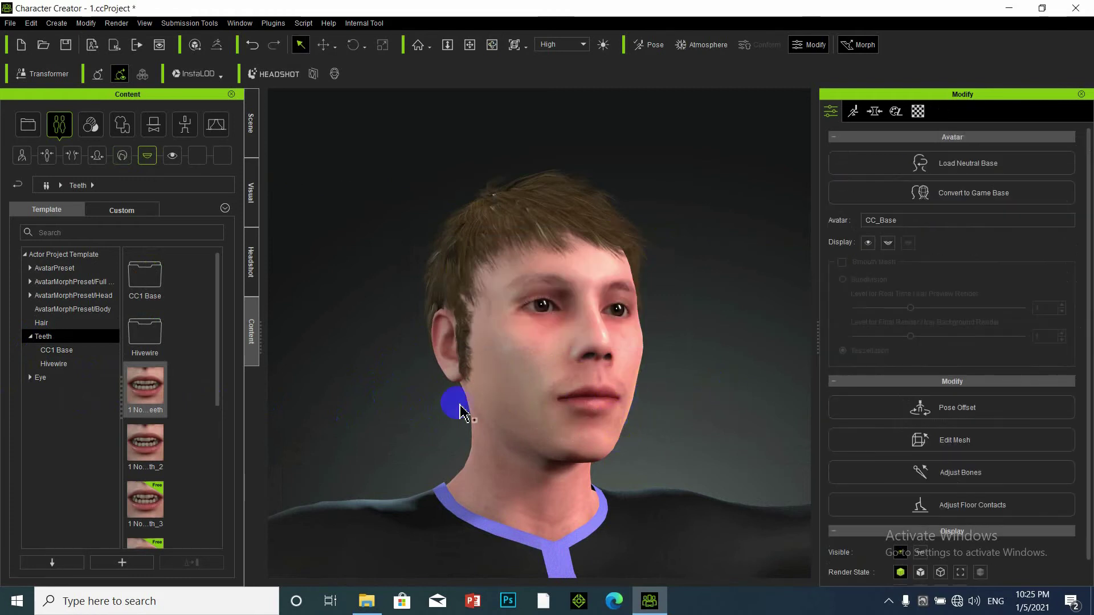
scroll(564, 379, "up", 5)
scroll(564, 380, "down", 8)
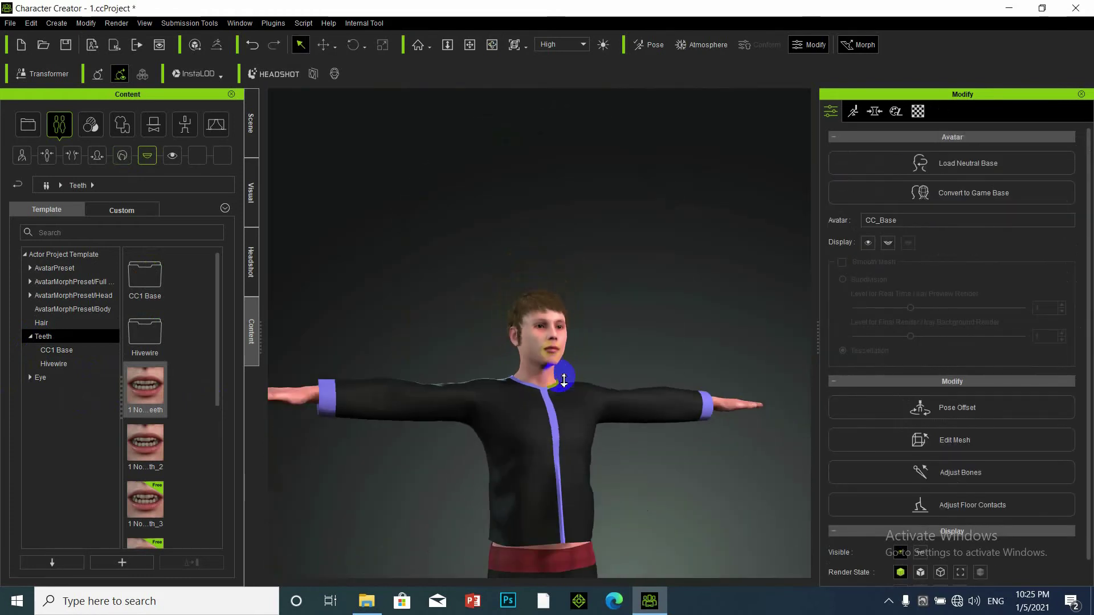
scroll(565, 384, "down", 5)
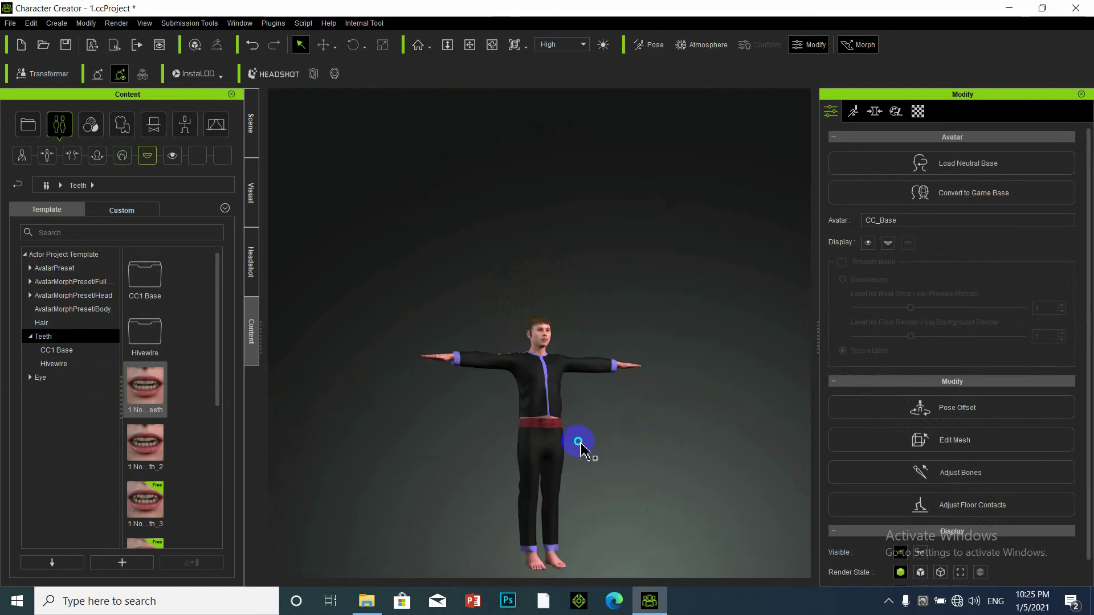
Select the avatar and show the morph sliders for the whole Actor category.
scroll(579, 453, "up", 2)
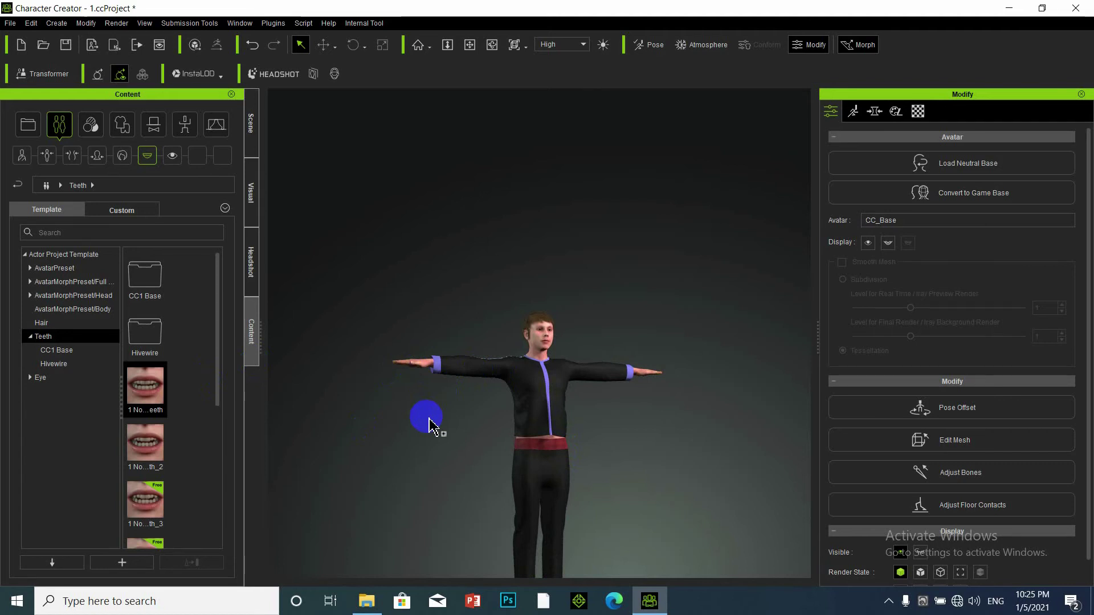
right_click_drag(428, 422, 586, 434)
right_click_drag(576, 393, 620, 436)
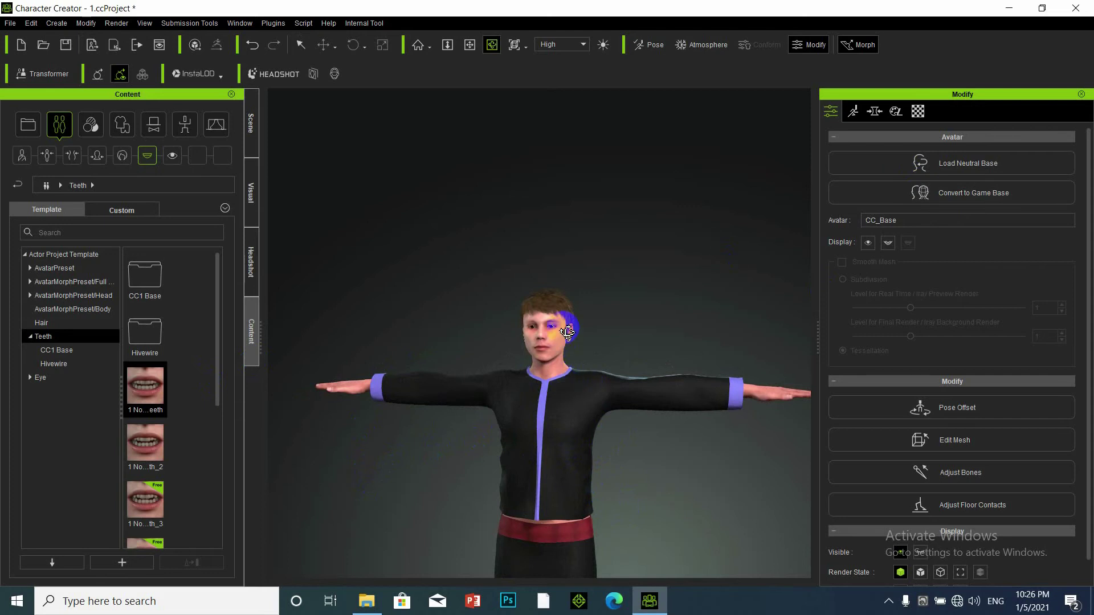
left_click(300, 44)
left_click(551, 333)
right_click_drag(586, 234, 655, 249)
left_click(852, 111)
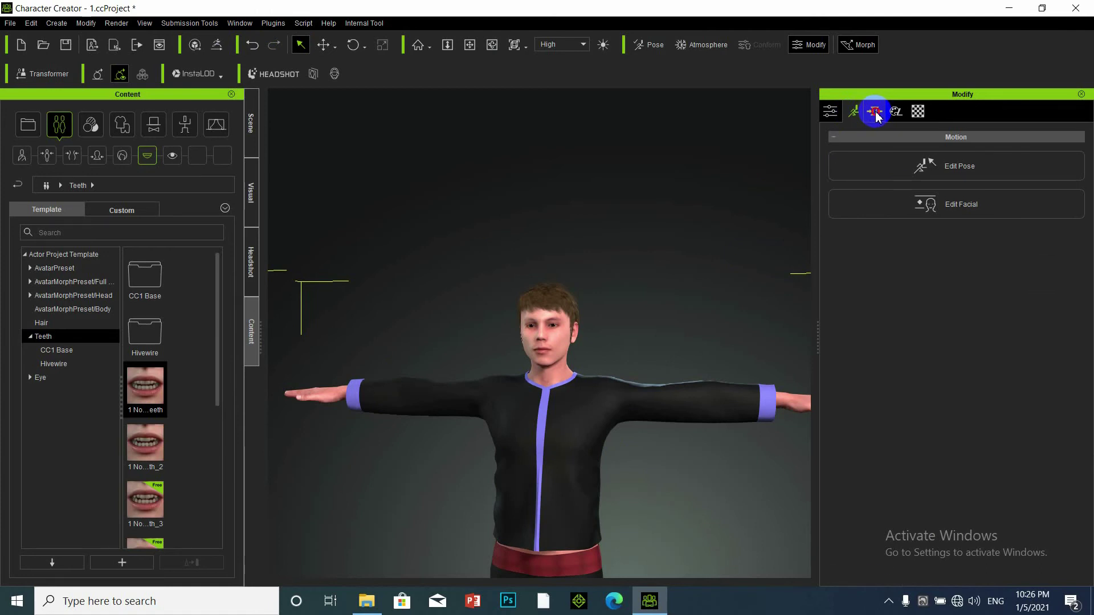
left_click(876, 114)
left_click(883, 166)
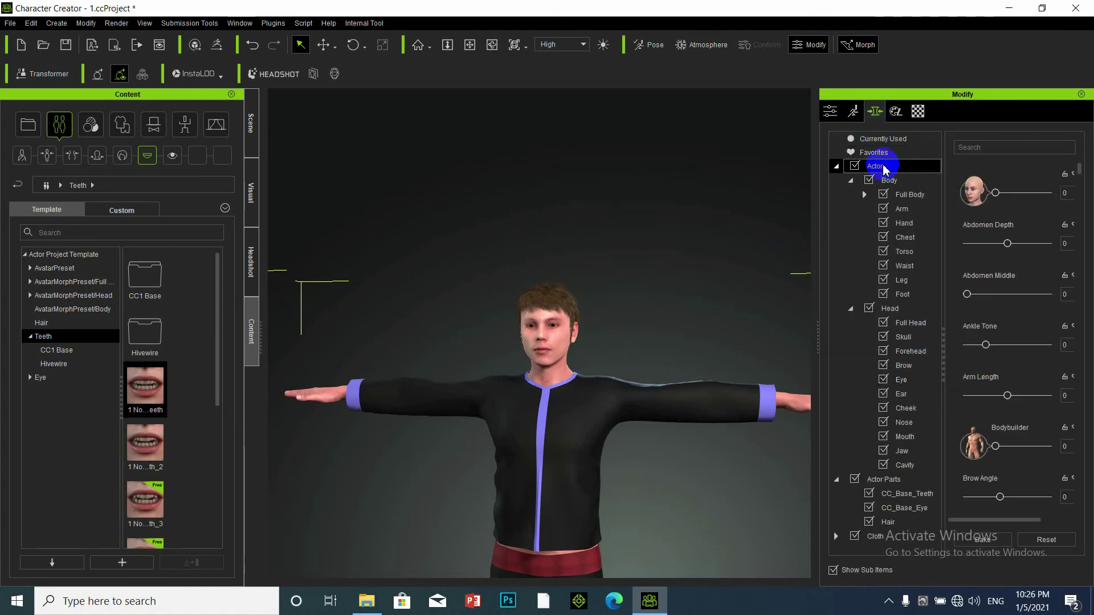
scroll(991, 328, "down", 3)
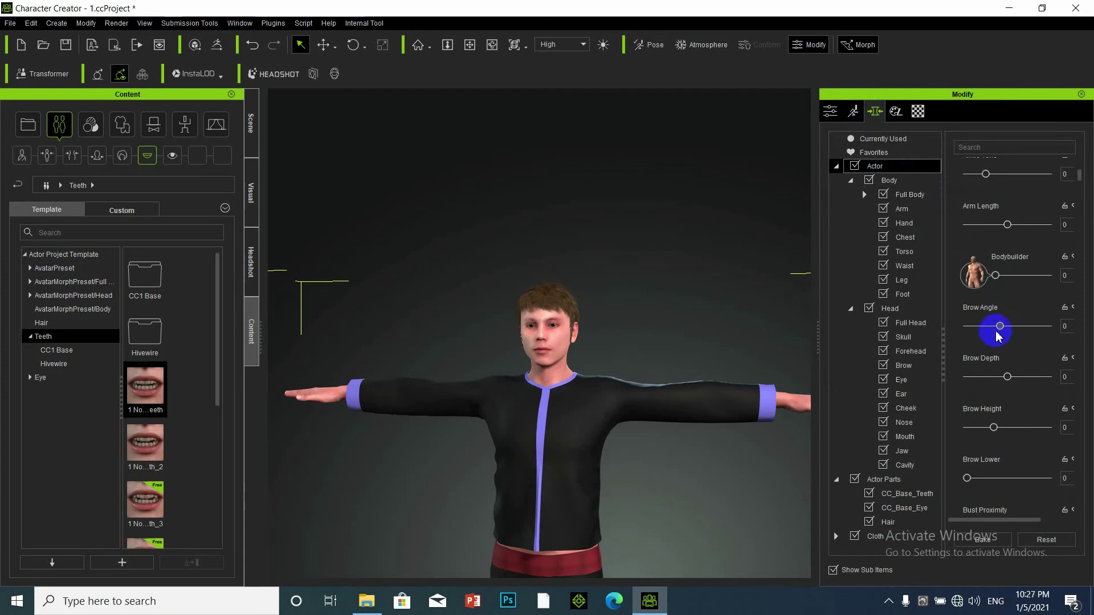
Set the avatar's Bodybuilder morph to 32 and check the outfit on the full figure.
left_click_drag(1001, 281, 1013, 283)
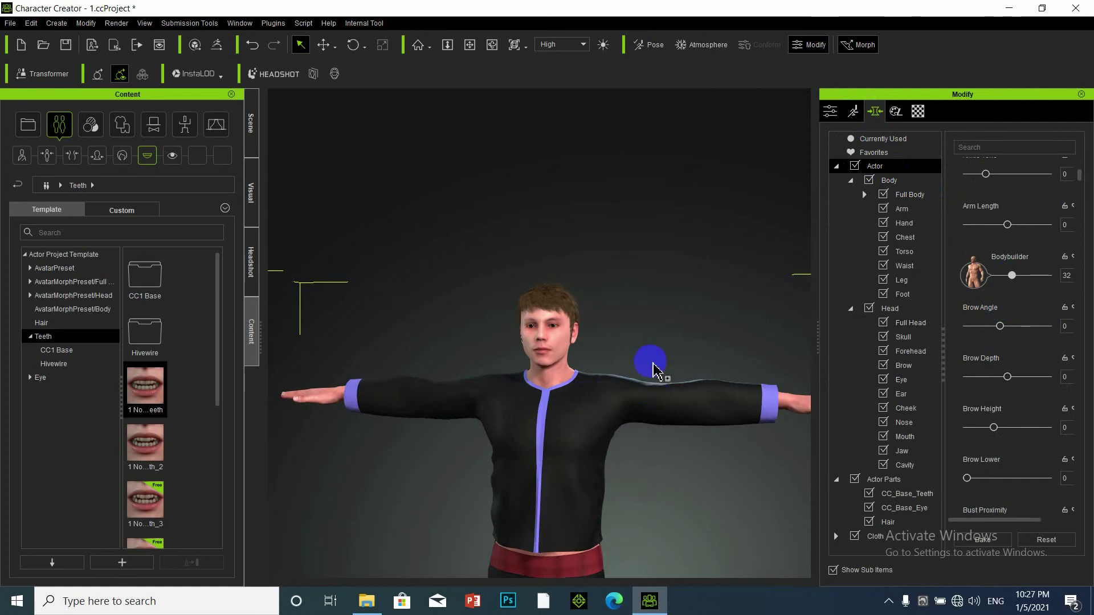
left_click(634, 381)
scroll(631, 378, "down", 5)
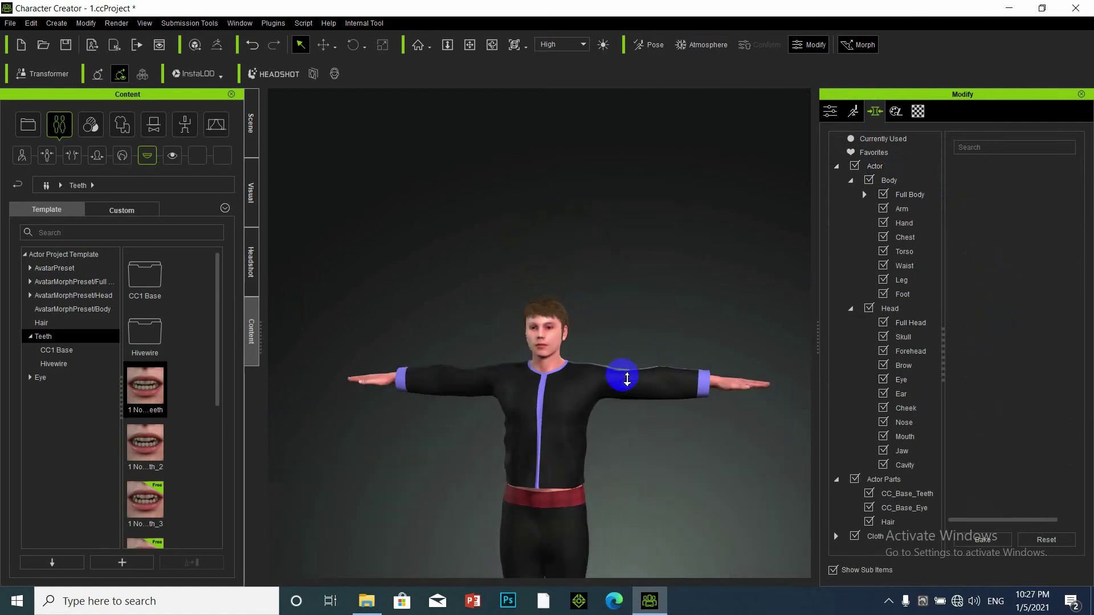
left_click_drag(579, 438, 2, 597)
scroll(593, 415, "down", 3)
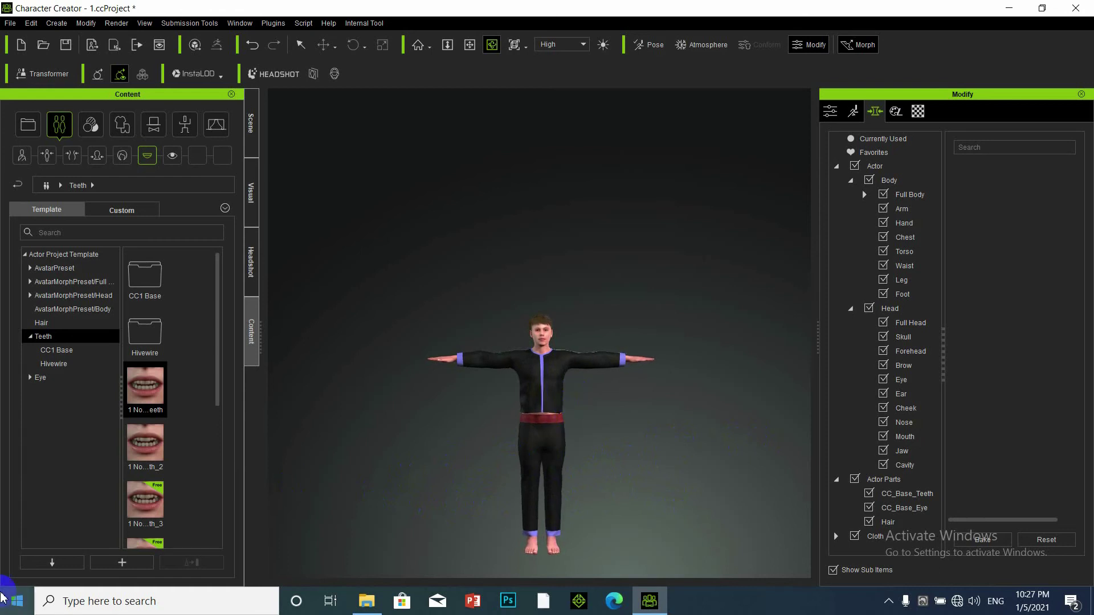
Select the avatar, send it from Character Creator to iClone 7, and decline the sign-up offer.
left_click(298, 46)
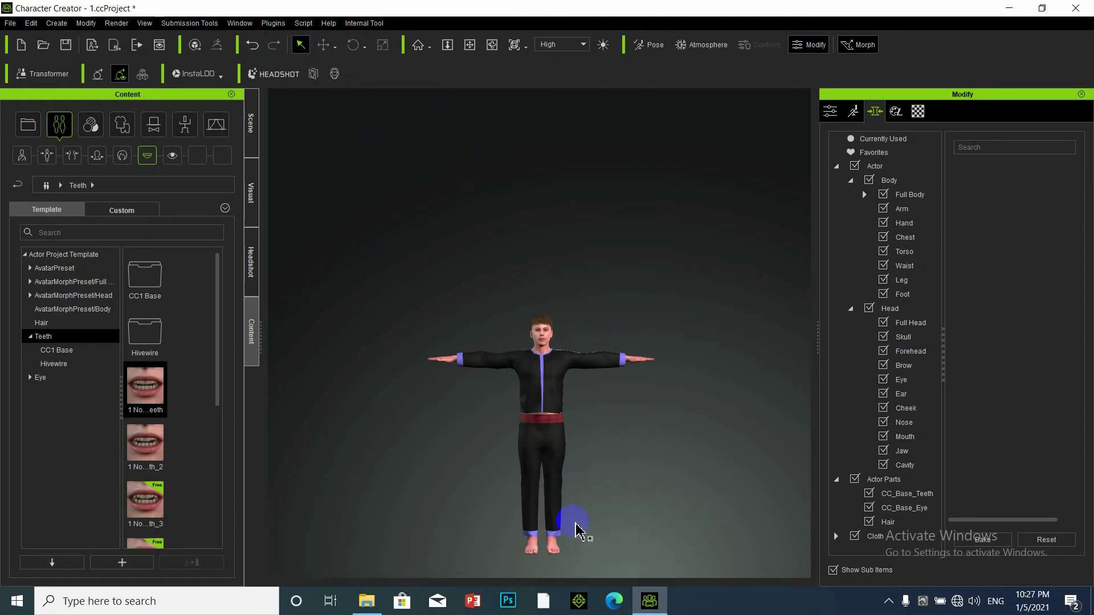
left_click(557, 436)
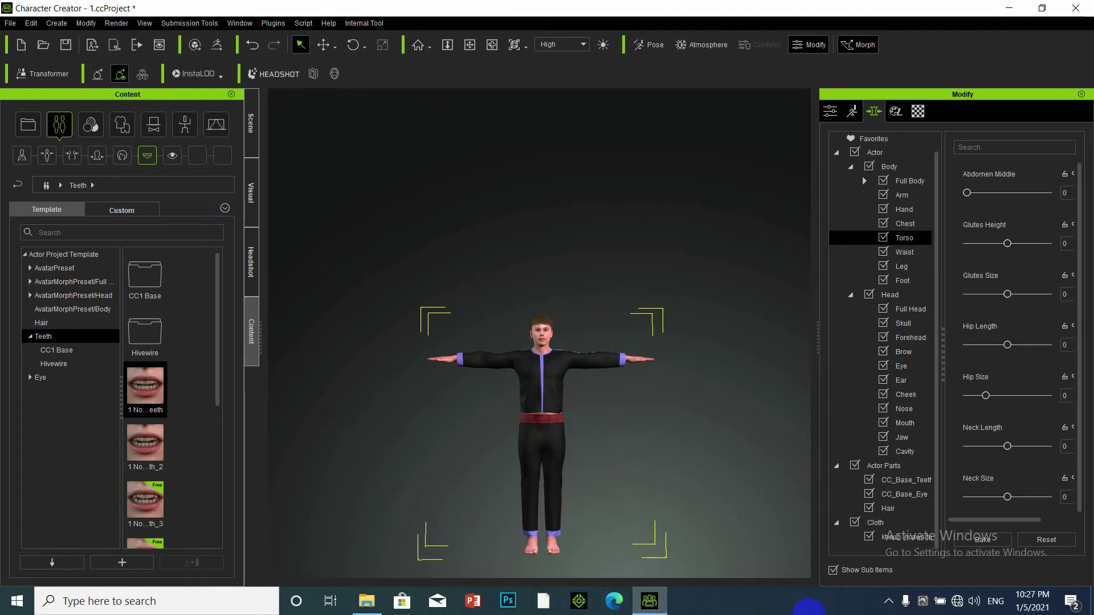
left_click(1009, 8)
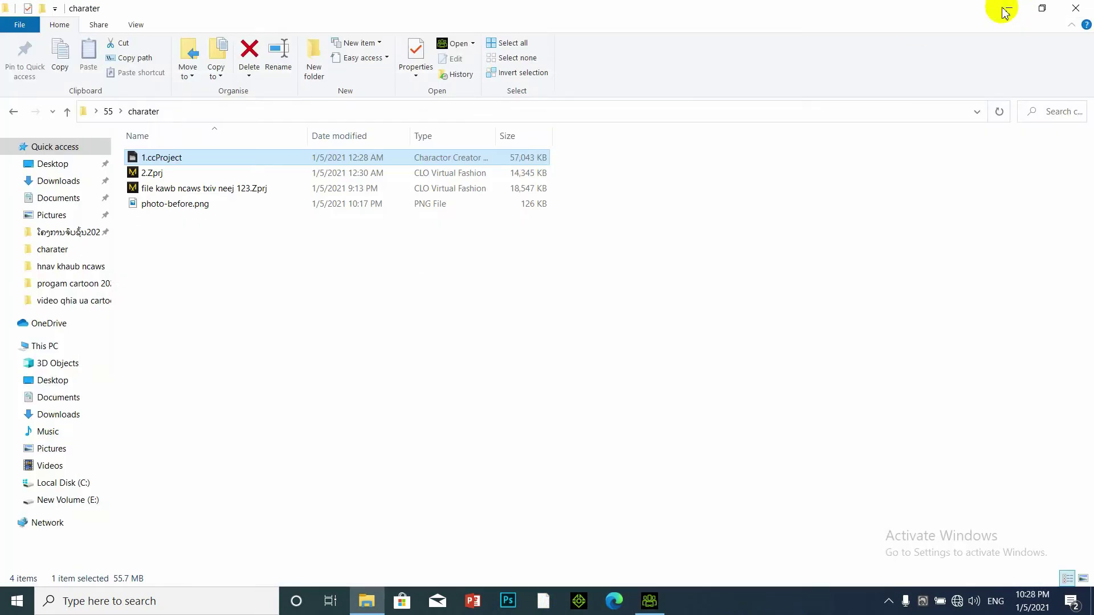
left_click(650, 600)
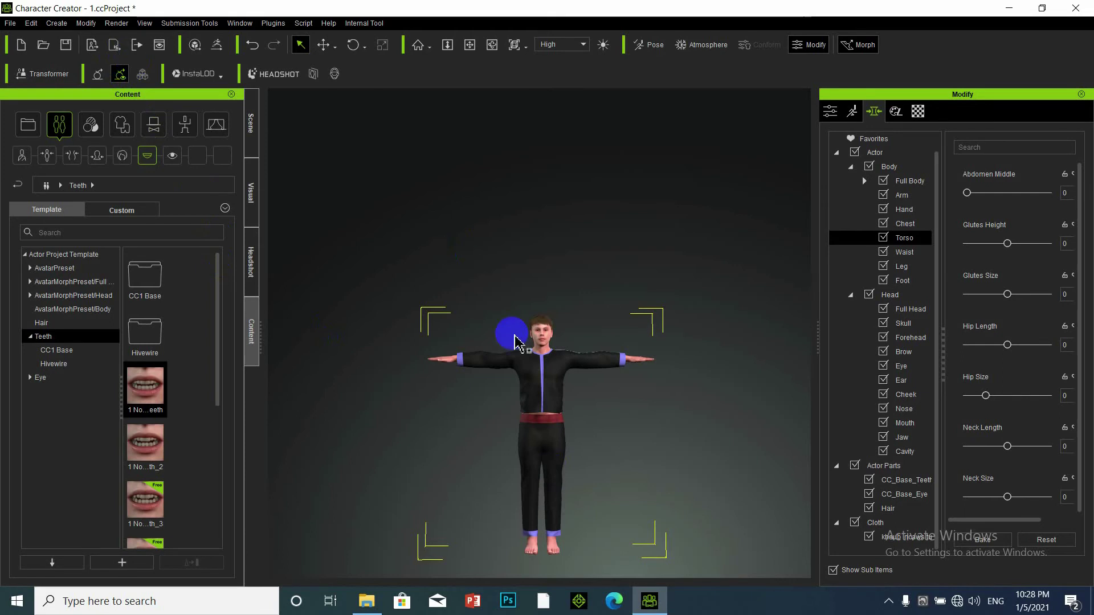
left_click(117, 47)
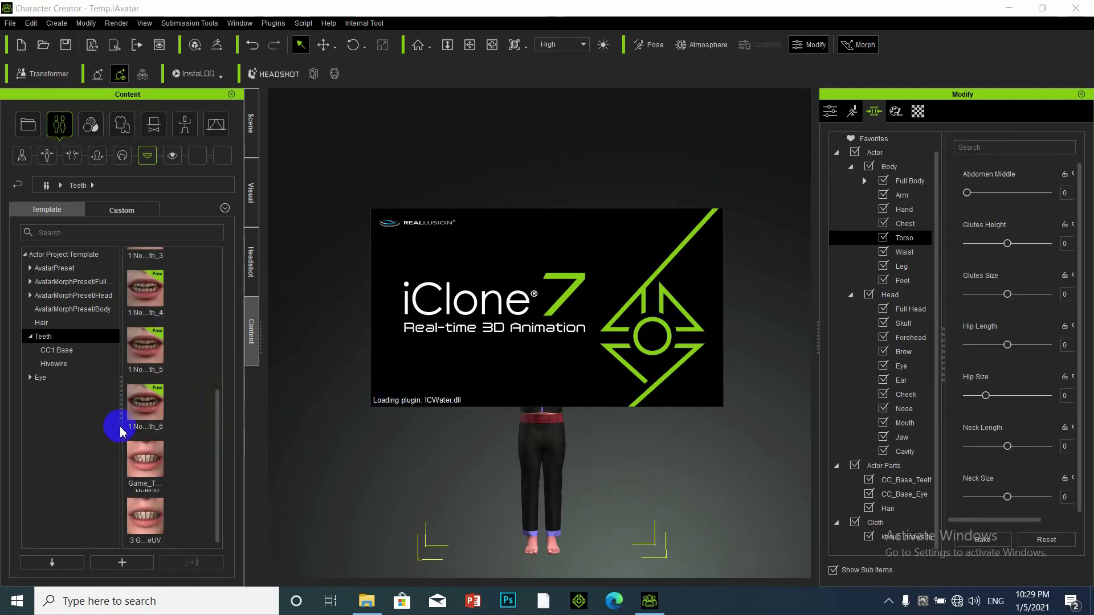
scroll(157, 501, "down", 5)
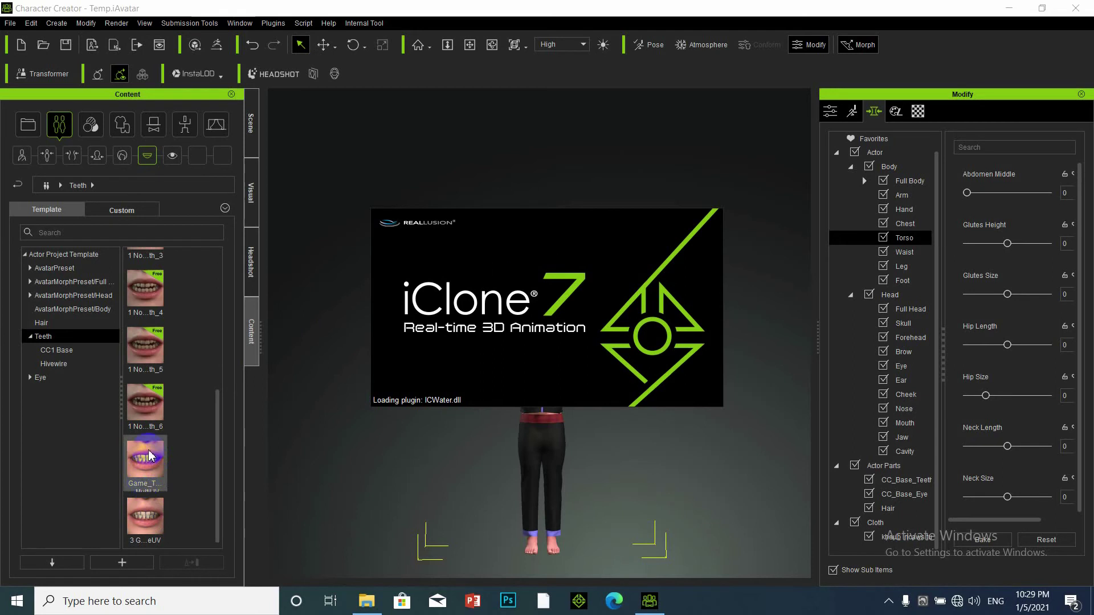
scroll(148, 478, "up", 5)
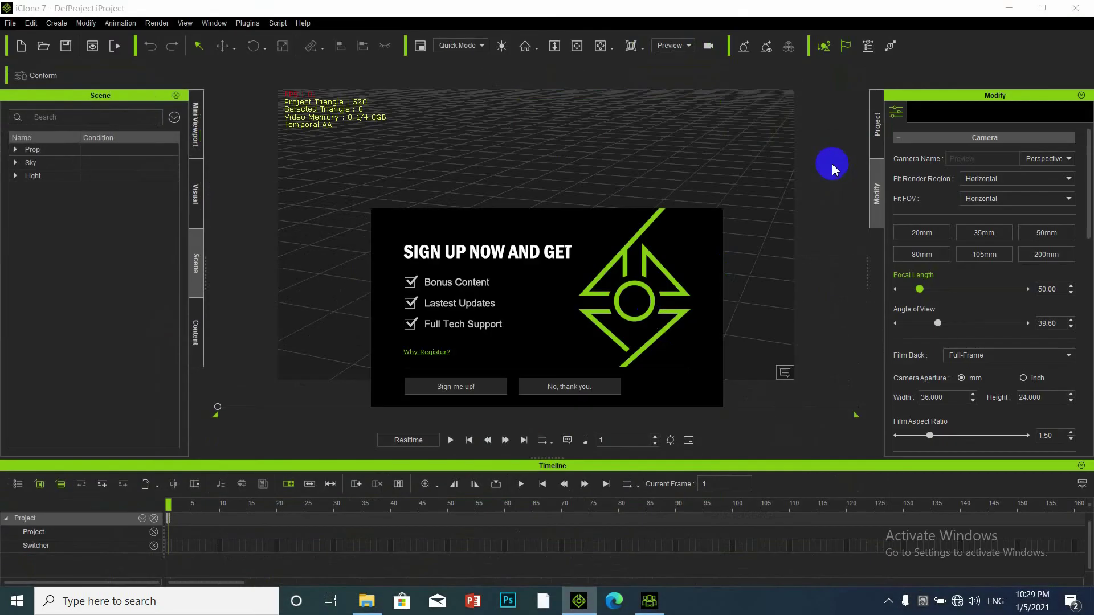
left_click(553, 393)
left_click(677, 400)
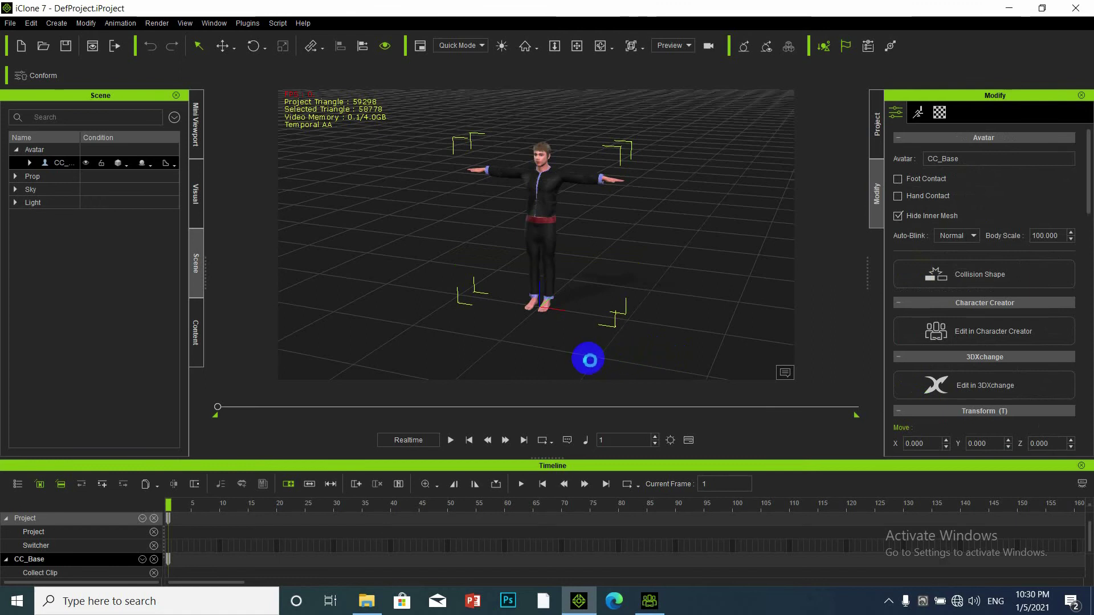
Examine the transferred avatar's outfit and head up close in iClone, from the front around to the back.
scroll(541, 311, "up", 5)
right_click_drag(542, 324, 569, 247)
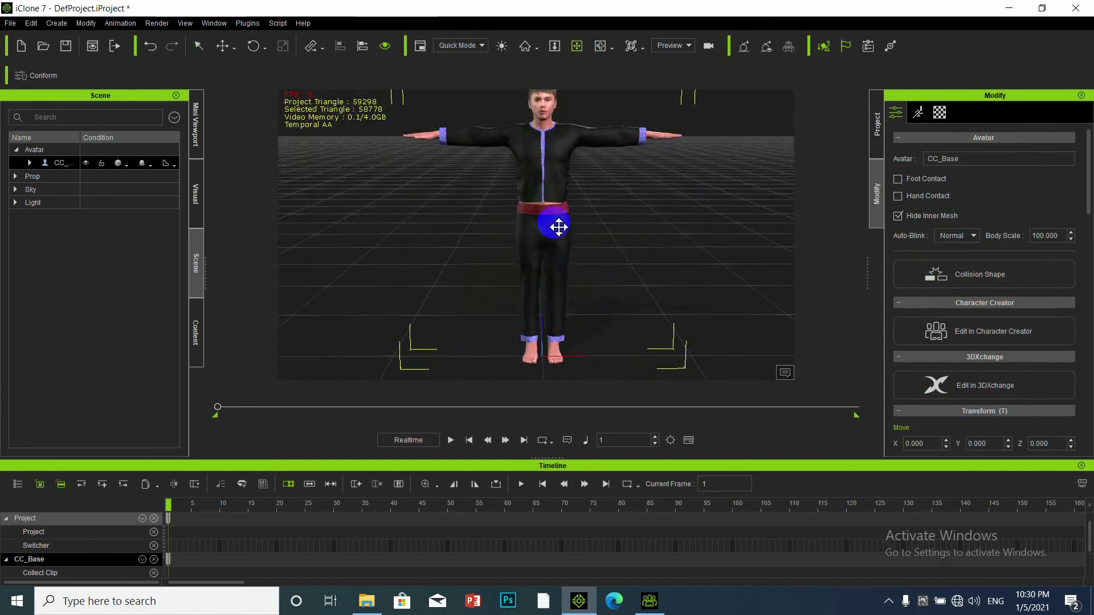
scroll(558, 227, "up", 5)
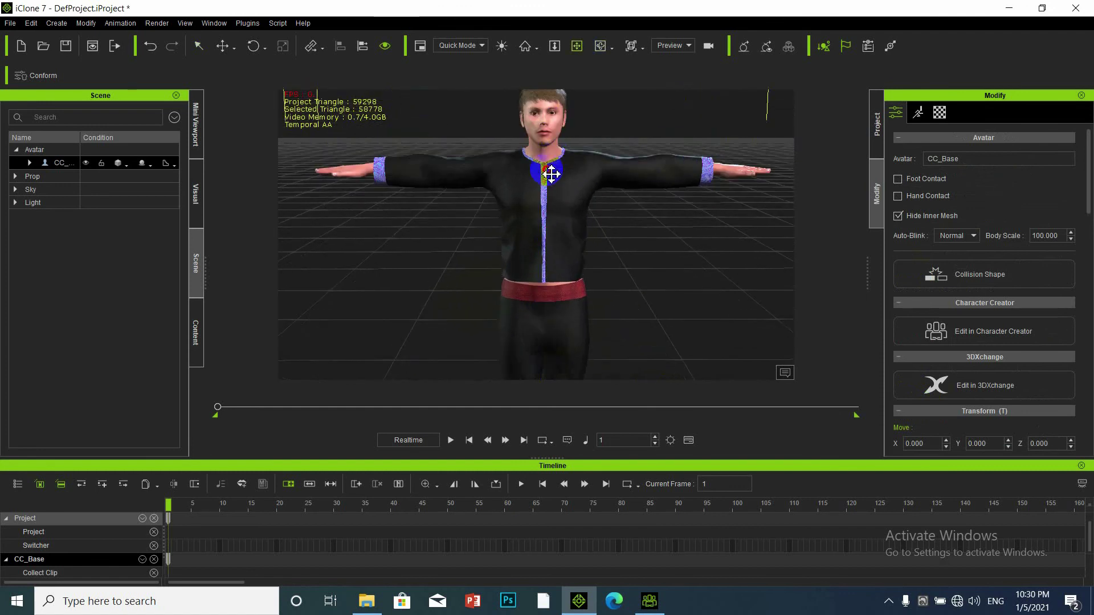
scroll(545, 170, "up", 3)
right_click_drag(523, 213, 533, 154)
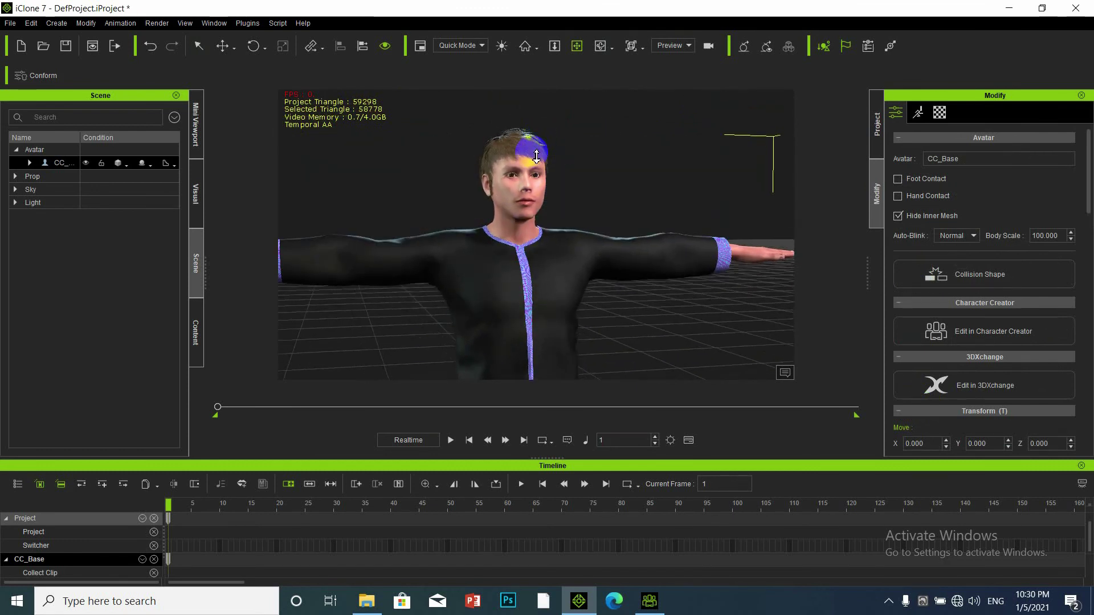
scroll(531, 158, "up", 3)
scroll(529, 162, "up", 2)
middle_click_drag(518, 195, 524, 250)
right_click_drag(524, 251, 488, 245)
scroll(506, 251, "down", 5)
scroll(506, 252, "down", 3)
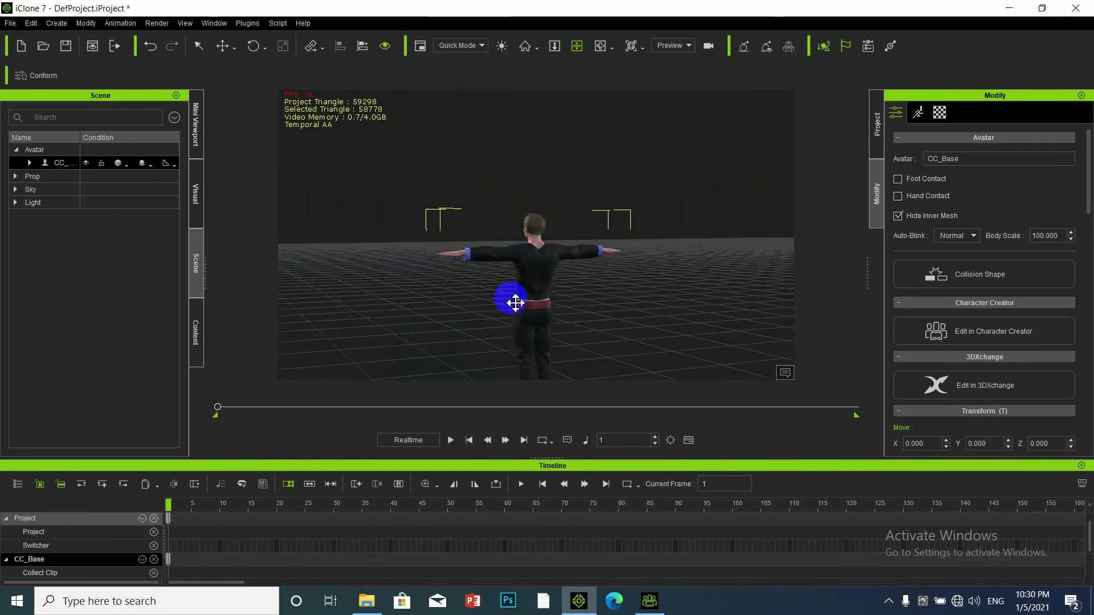
View the whole avatar from the front in the scene, from head to feet.
middle_click_drag(503, 306, 541, 308)
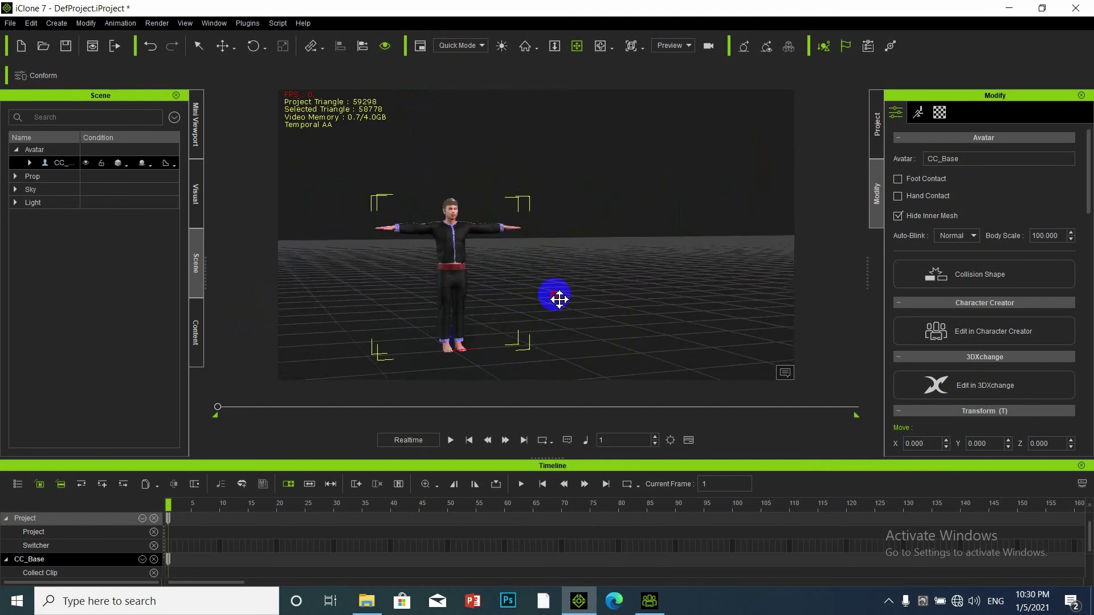
scroll(559, 285, "down", 1)
scroll(559, 271, "up", 3)
scroll(561, 271, "up", 2)
middle_click_drag(565, 277, 560, 278)
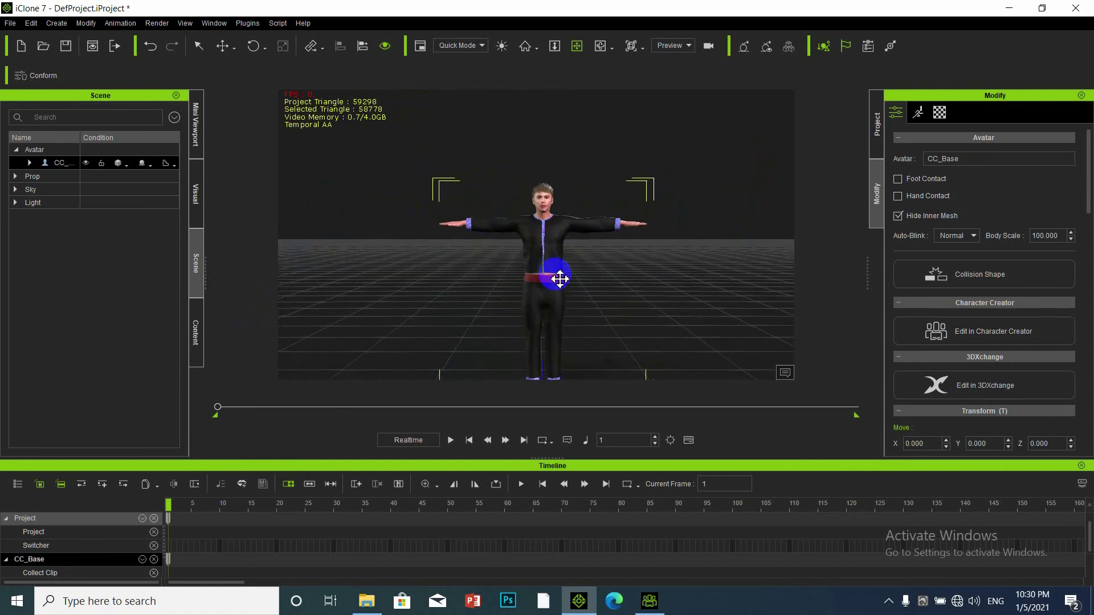
scroll(552, 290, "down", 3)
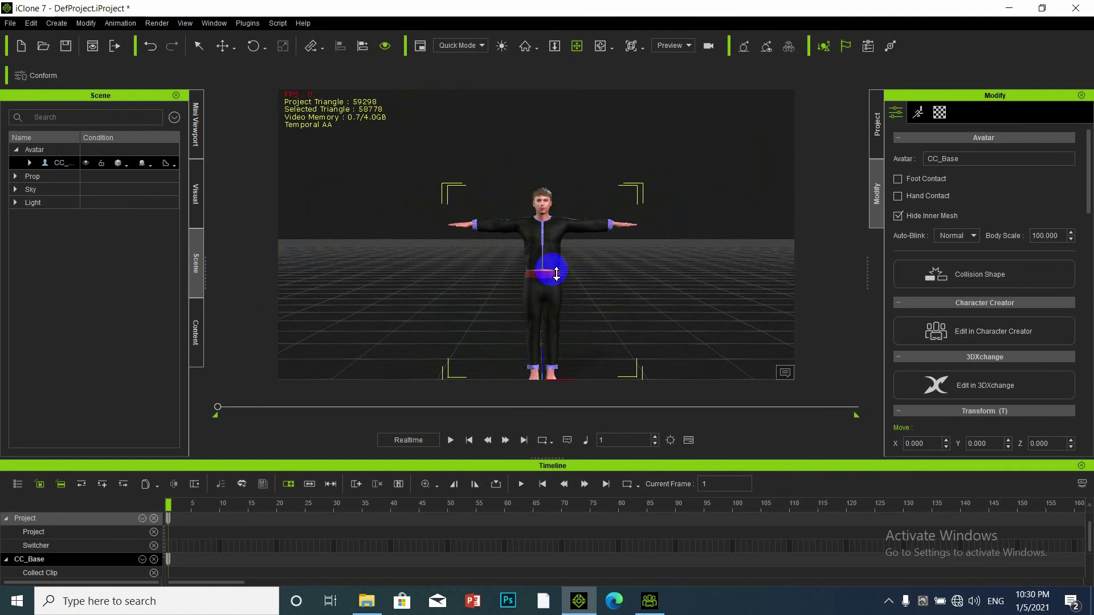
left_click_drag(554, 278, 569, 269)
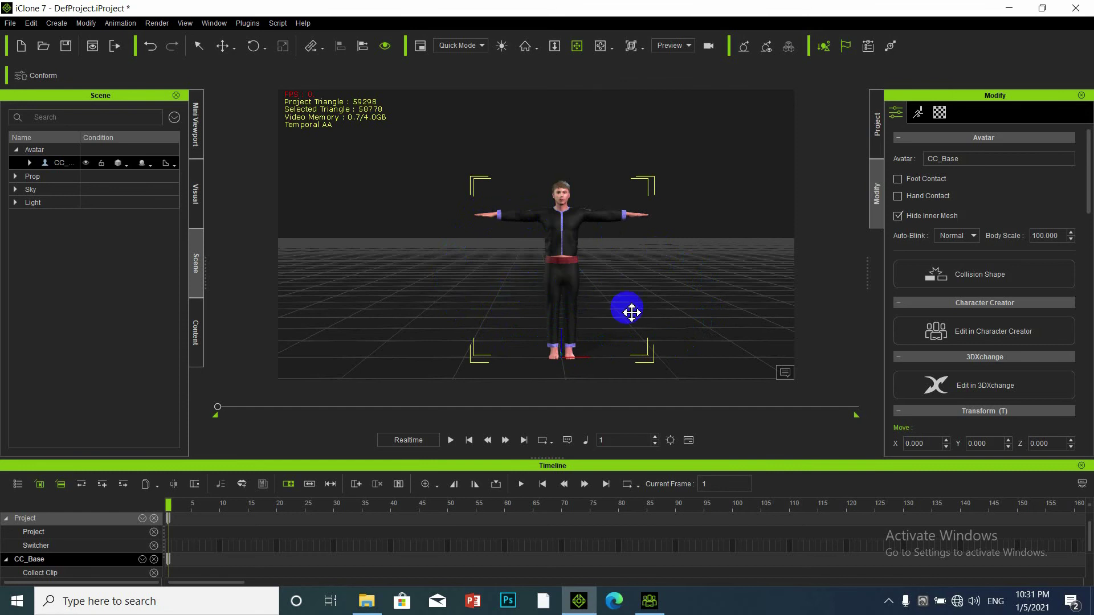
left_click_drag(540, 335, 559, 317)
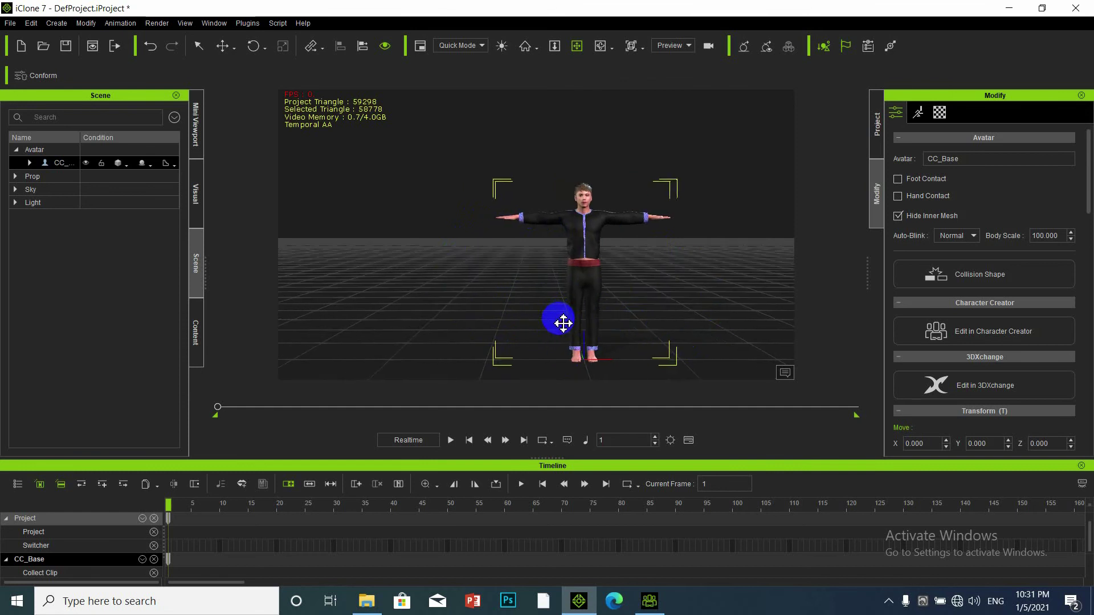
left_click_drag(593, 346, 567, 328)
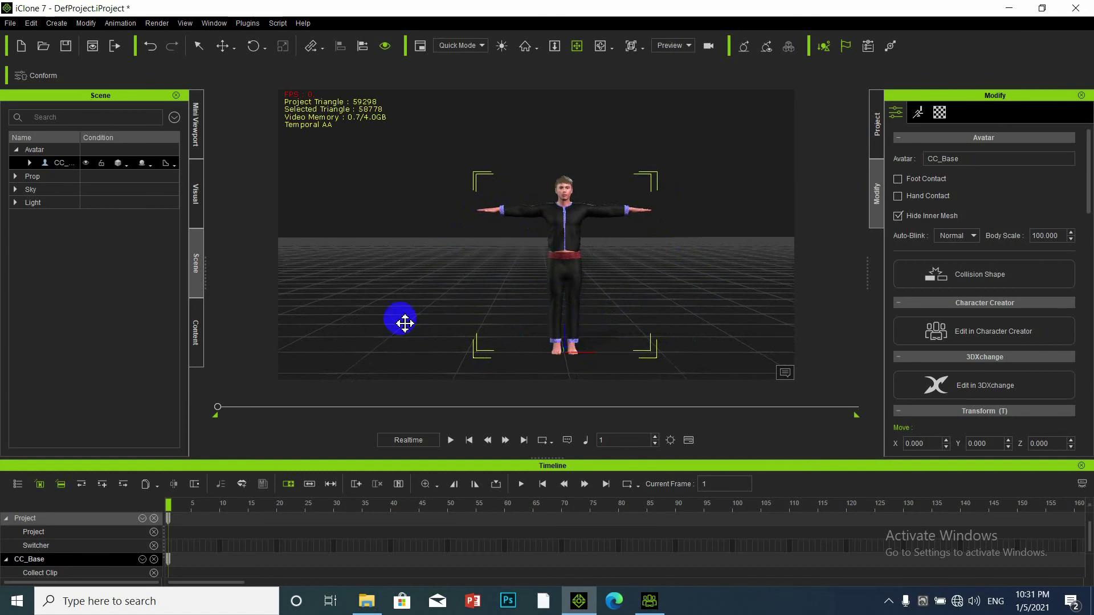
Deselect the avatar and inspect its full figure at a slight angle without the selection frame.
left_click(163, 204)
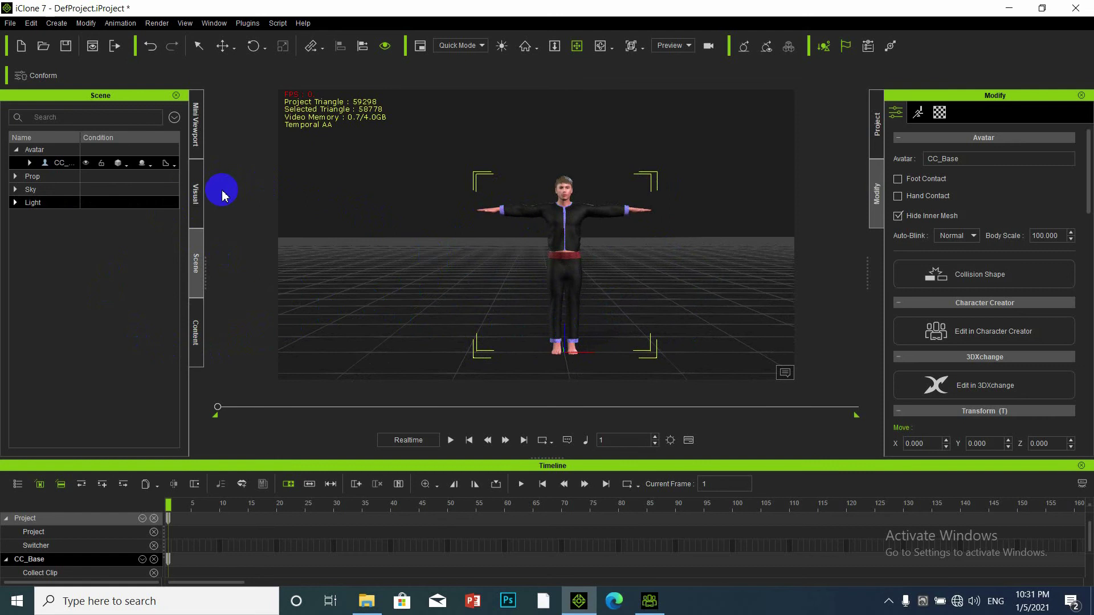
left_click(422, 304)
left_click_drag(479, 273, 531, 242)
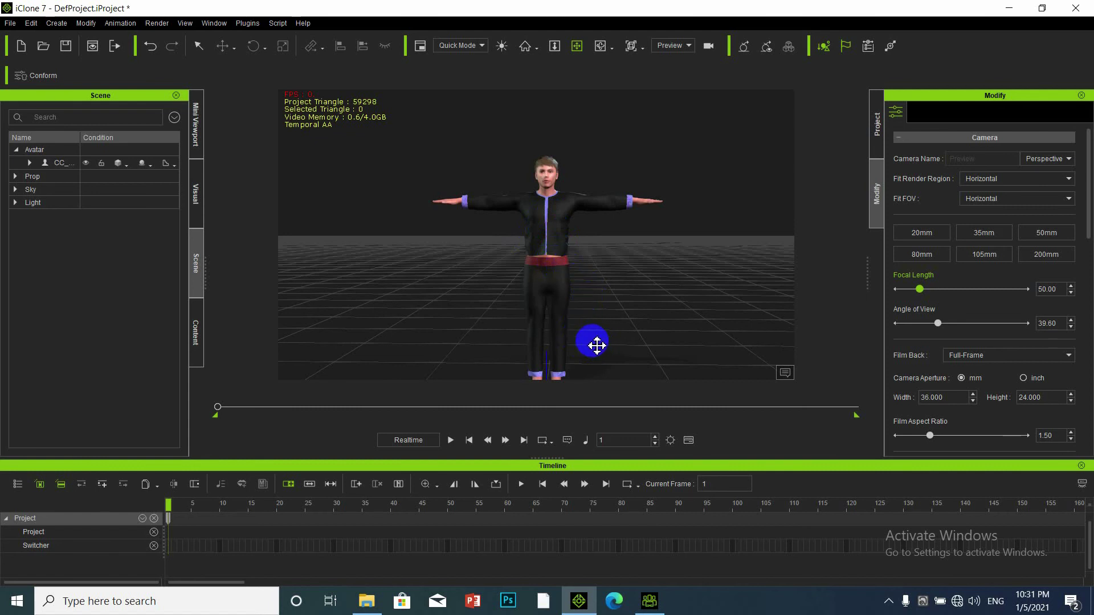
right_click_drag(549, 330, 560, 292)
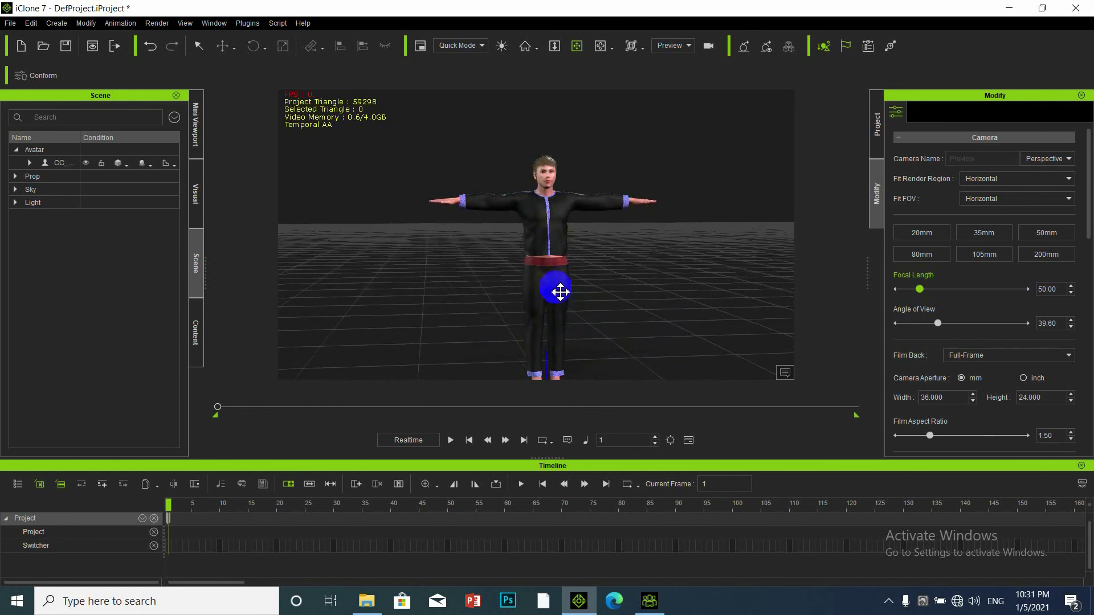
scroll(561, 290, "down", 3)
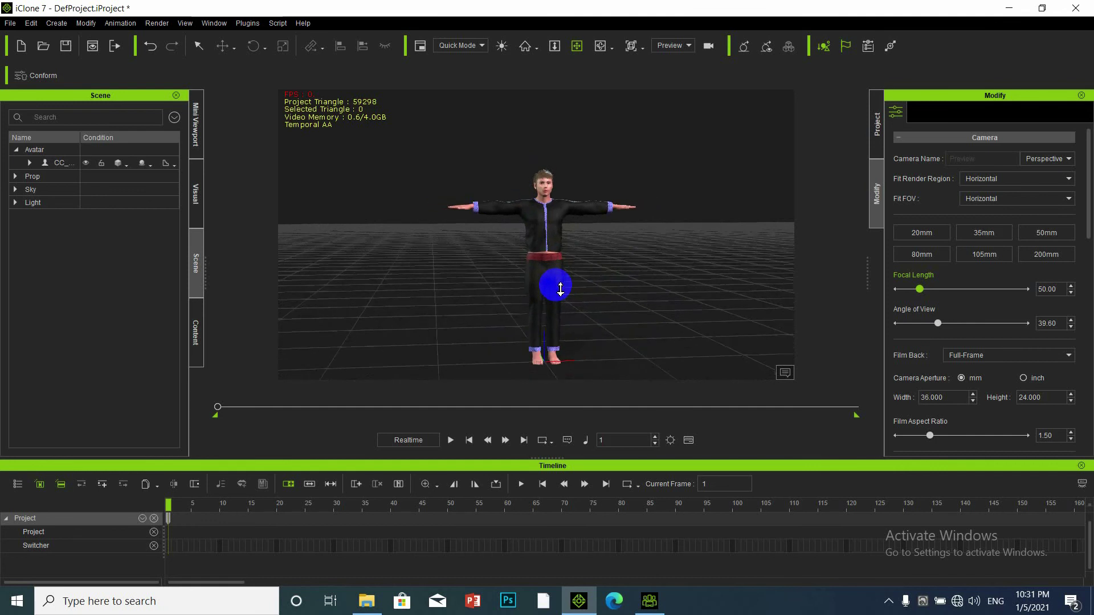
scroll(561, 289, "down", 1)
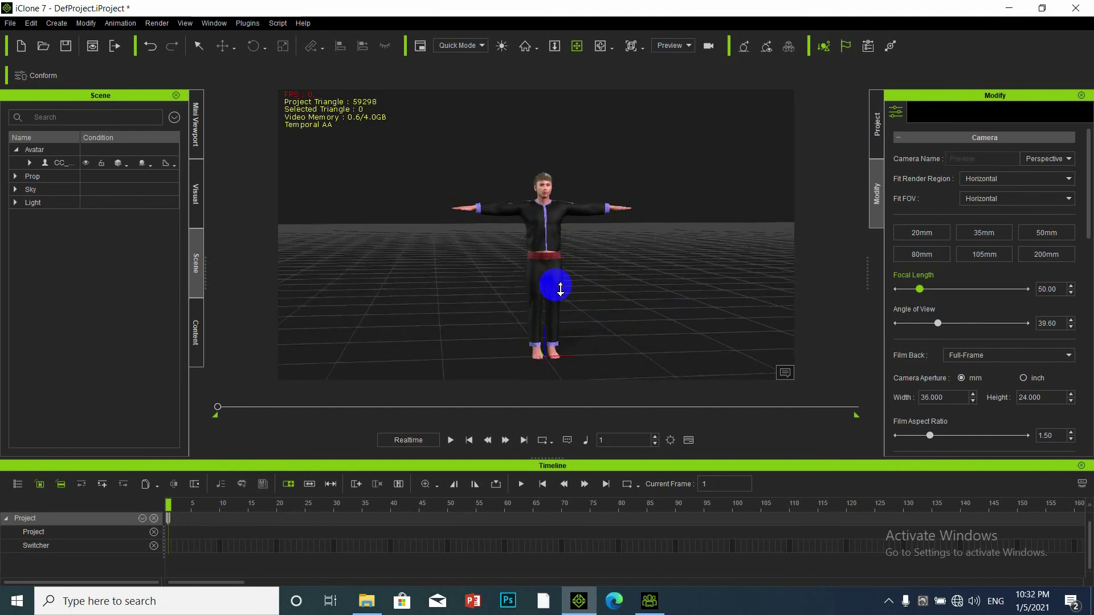
scroll(556, 282, "down", 1)
middle_click_drag(557, 282, 630, 317)
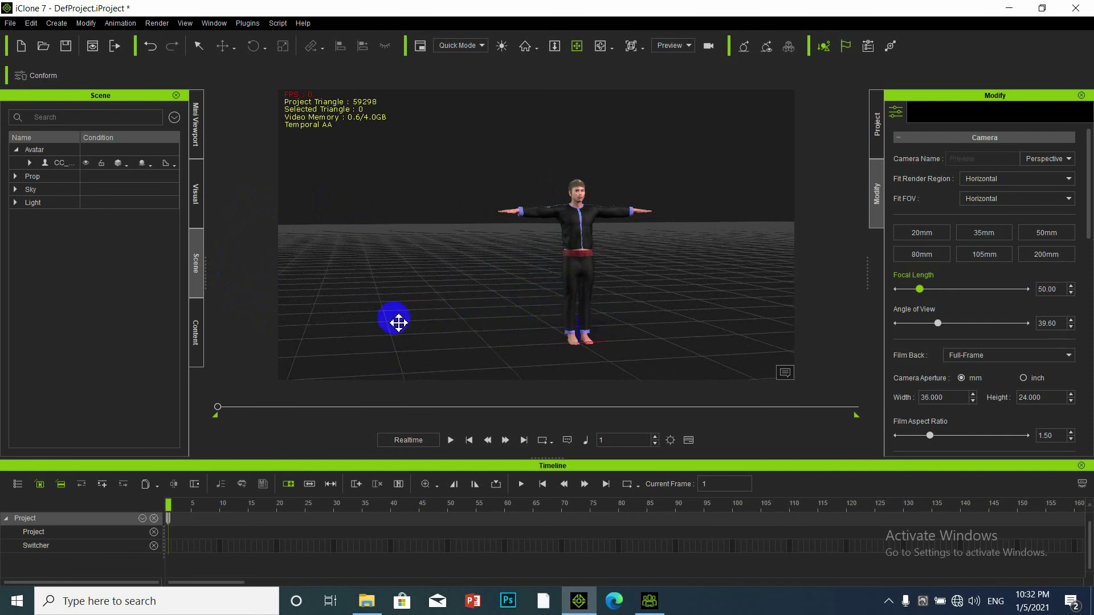
Switch to Character Creator to compare the avatar with its iClone copy, and examine that copy from the side back in iClone.
left_click(649, 601)
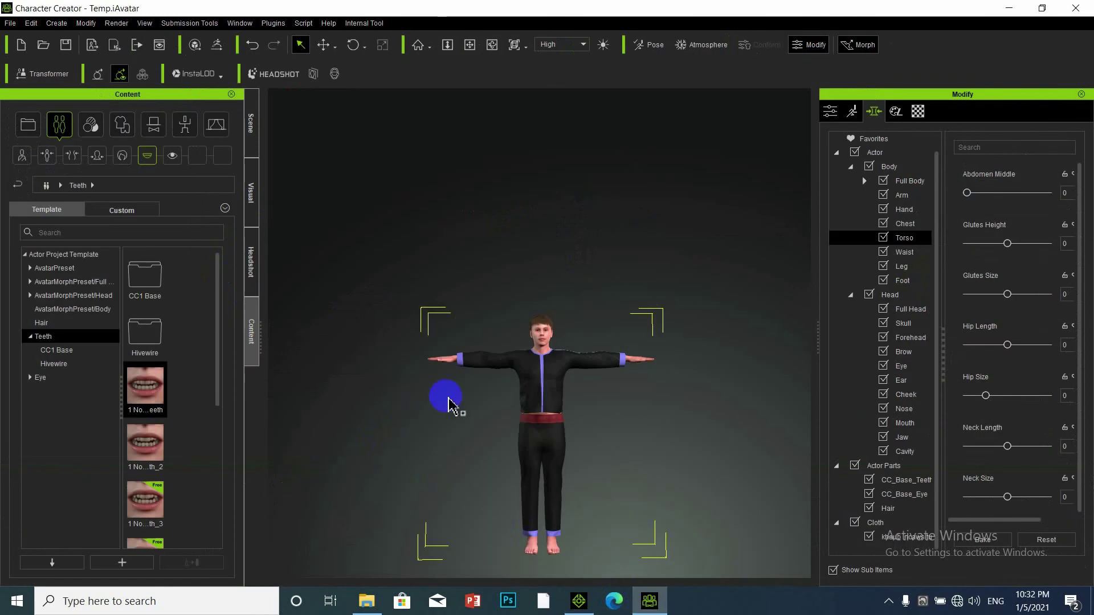
scroll(551, 370, "down", 1)
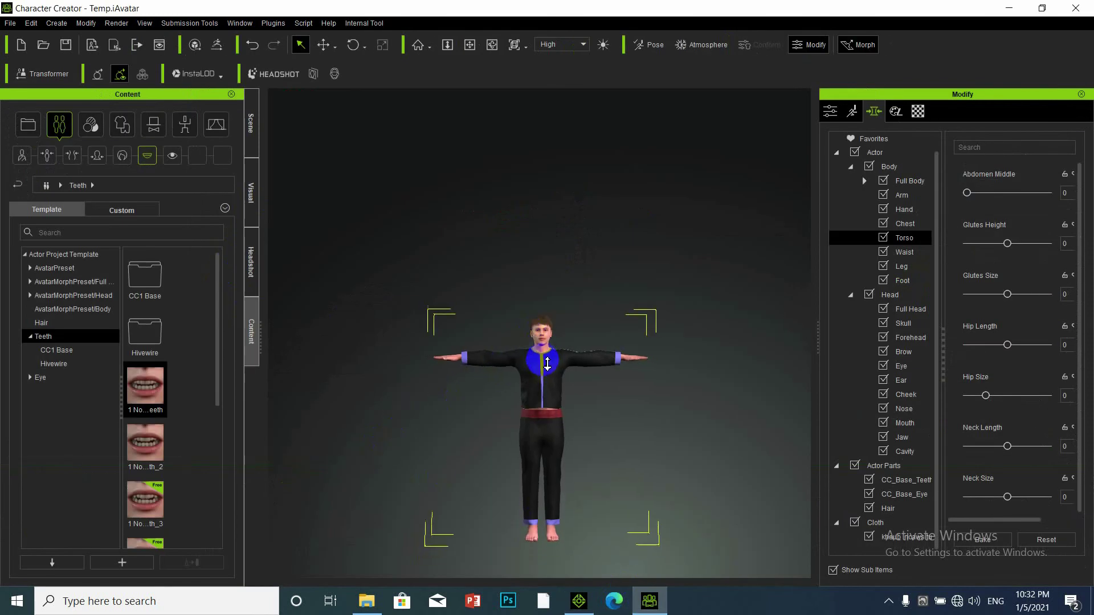
scroll(548, 367, "up", 3)
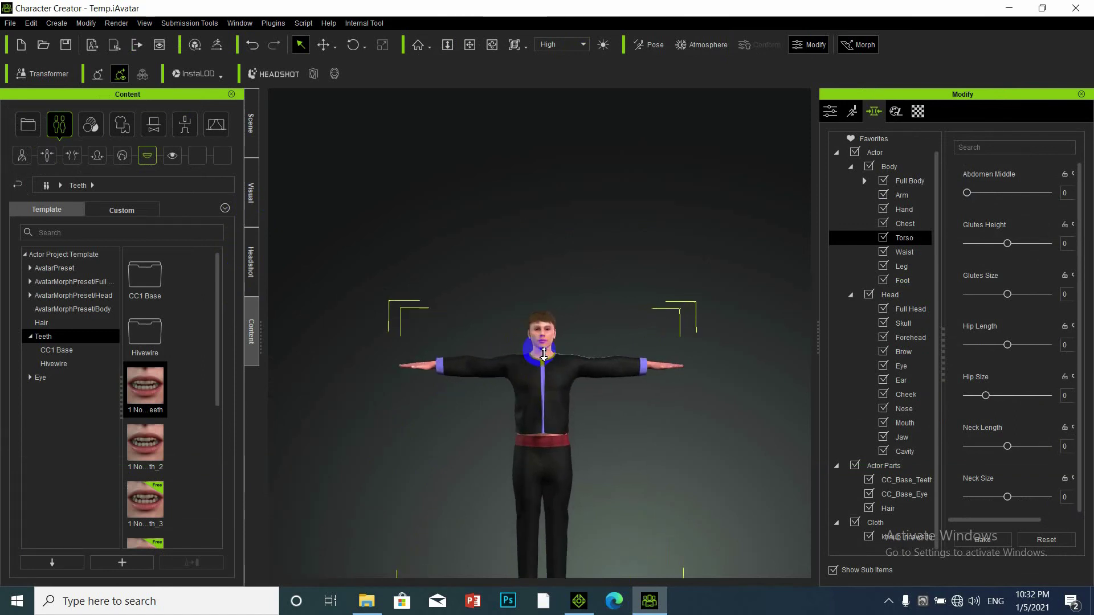
scroll(547, 365, "down", 2)
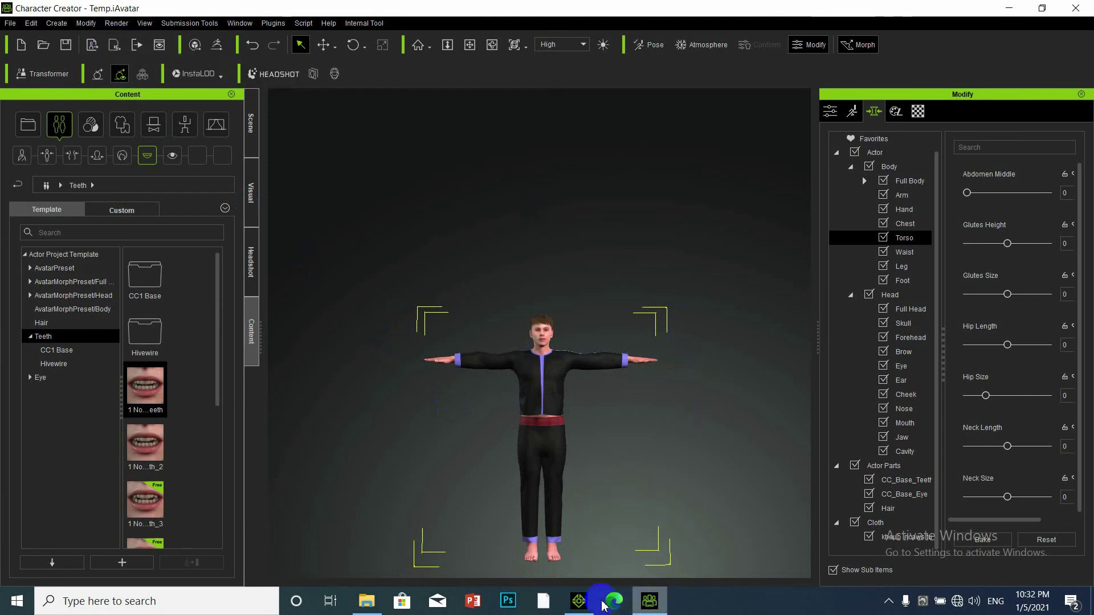
left_click(578, 601)
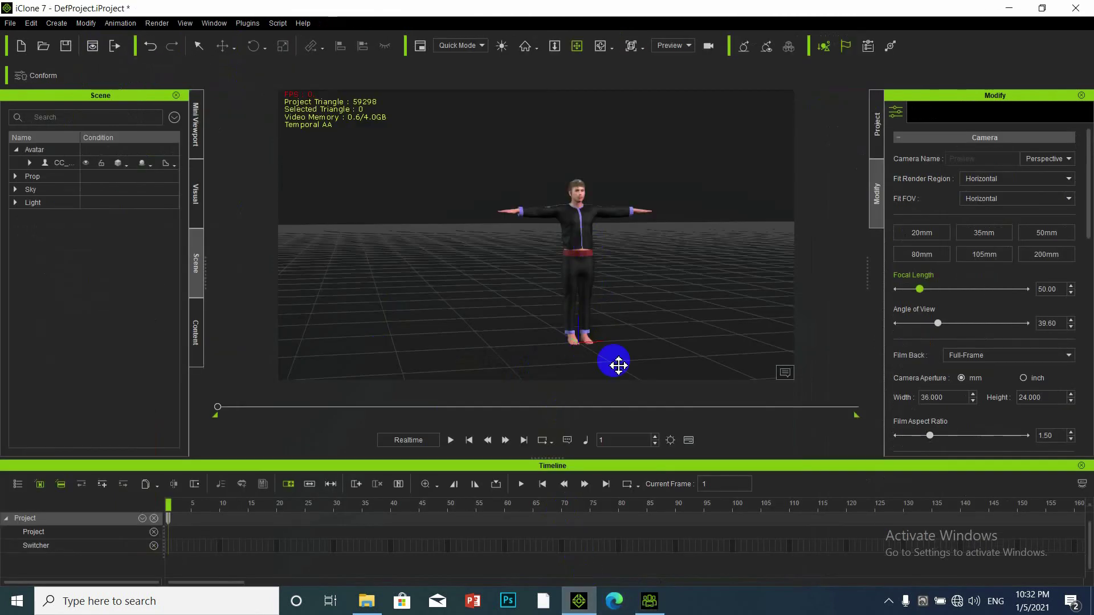
right_click_drag(590, 362, 607, 288)
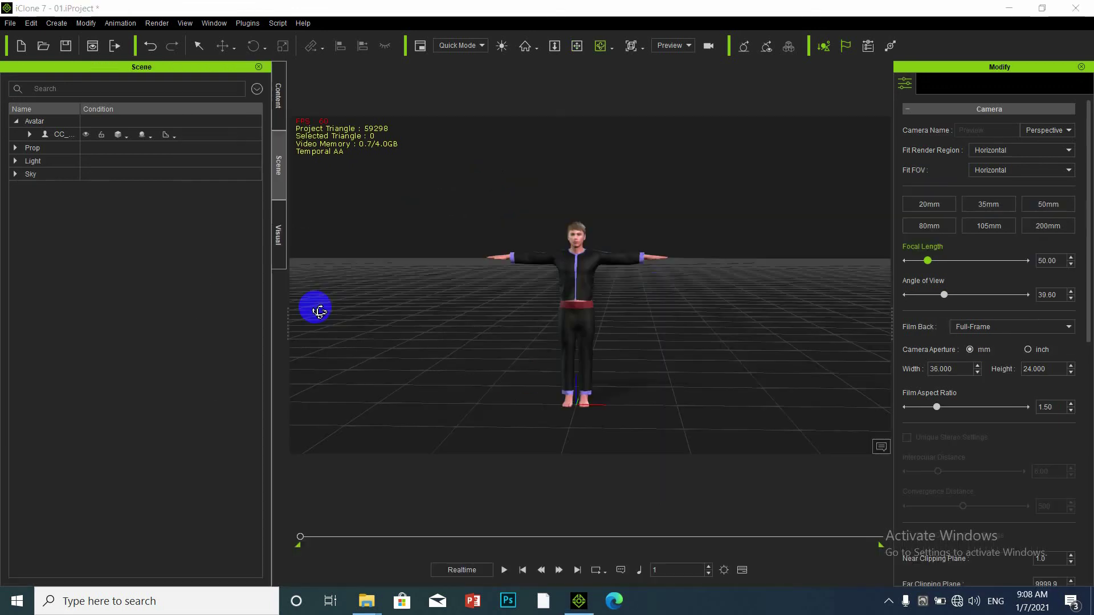
right_click_drag(315, 308, 514, 332)
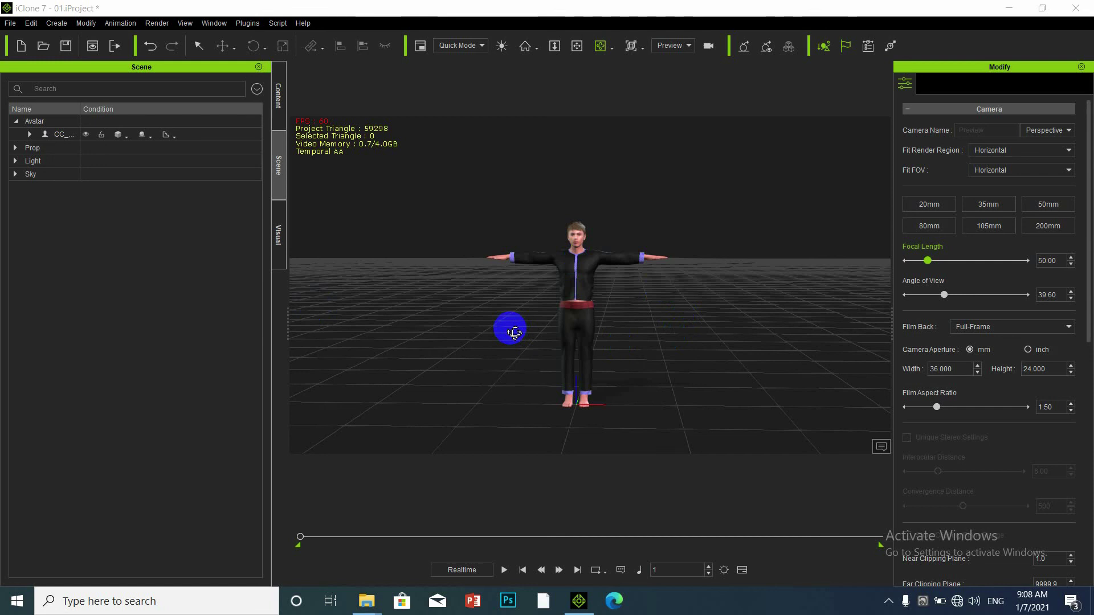
right_click_drag(514, 332, 778, 327)
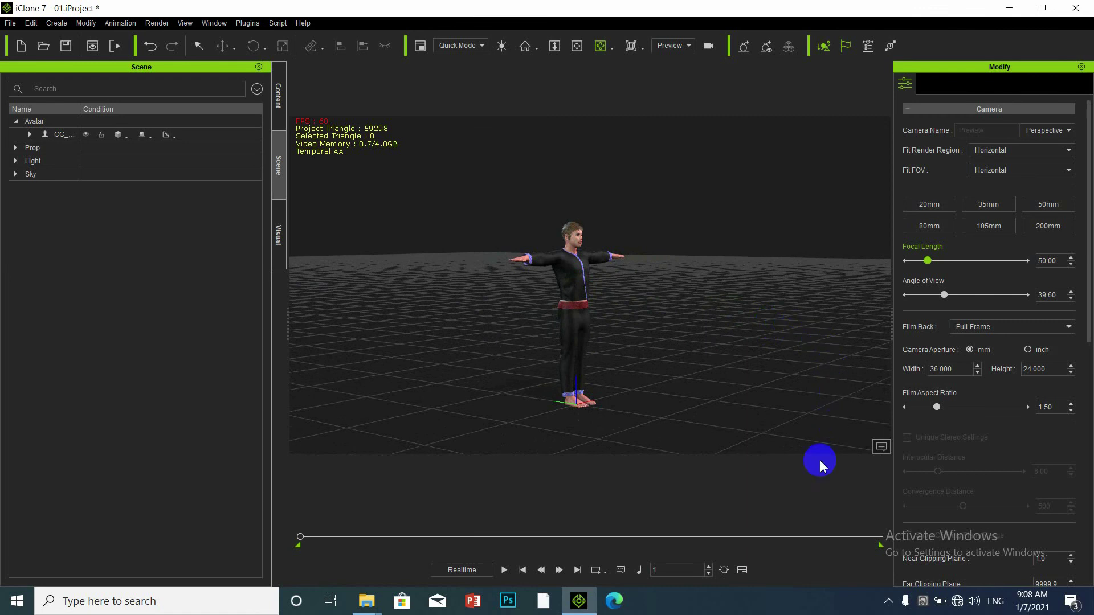
Close iClone from a front view of the avatar, choosing to save the project, and browse to the Desktop as save location.
right_click_drag(671, 324, 843, 349)
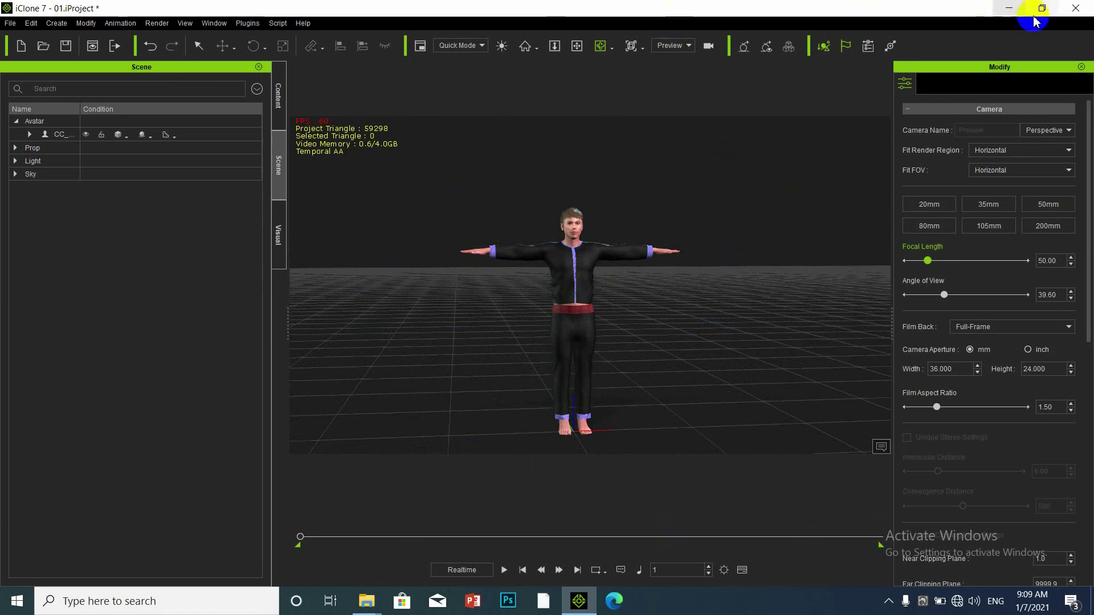
left_click(1073, 9)
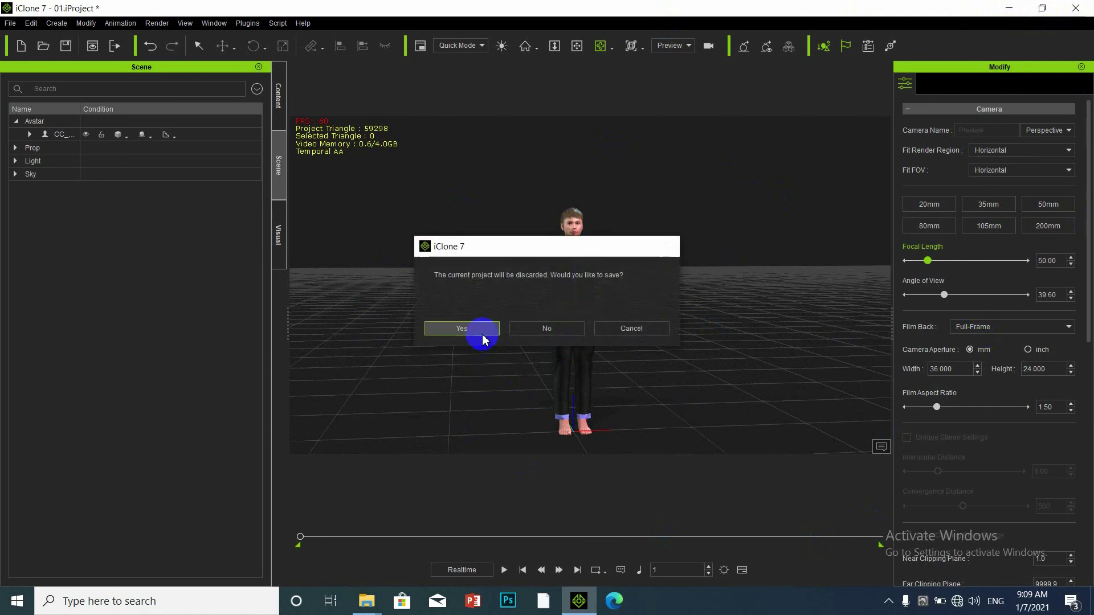
left_click(462, 328)
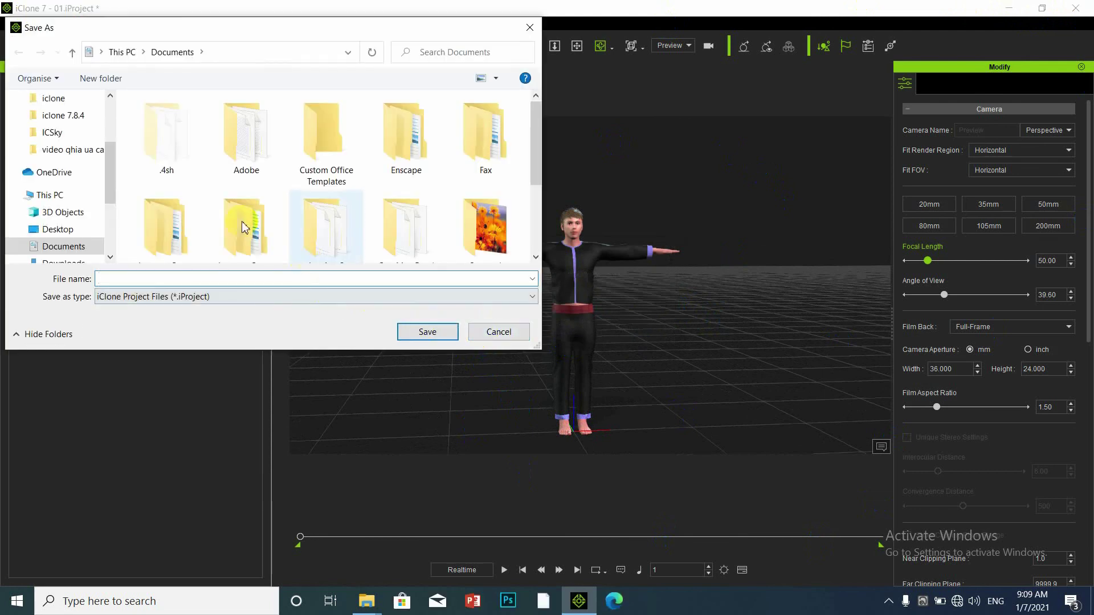
scroll(241, 227, "down", 5)
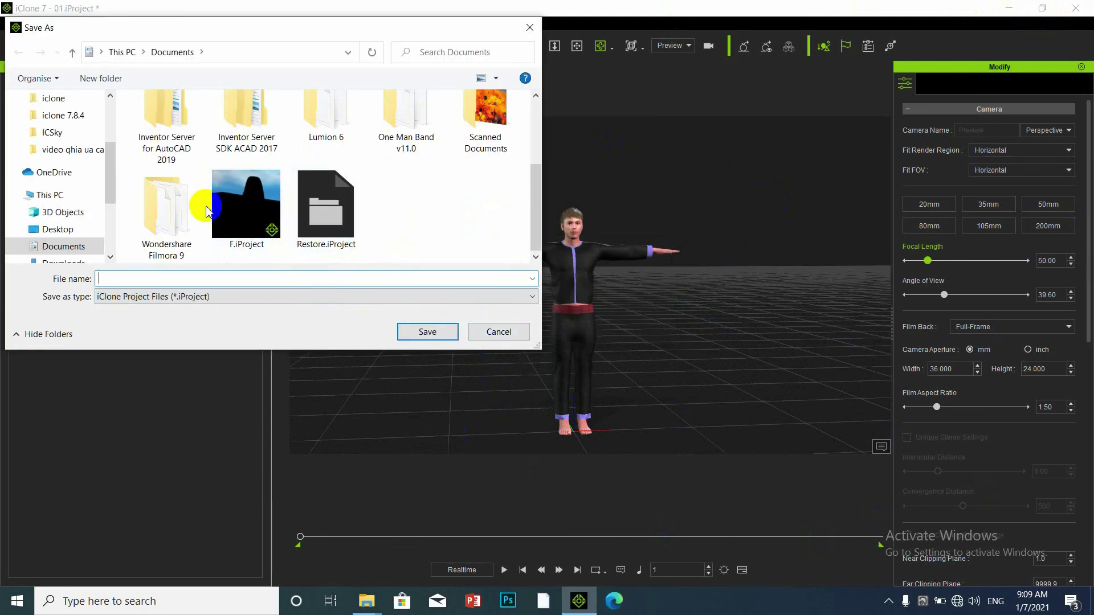
scroll(117, 181, "up", 10)
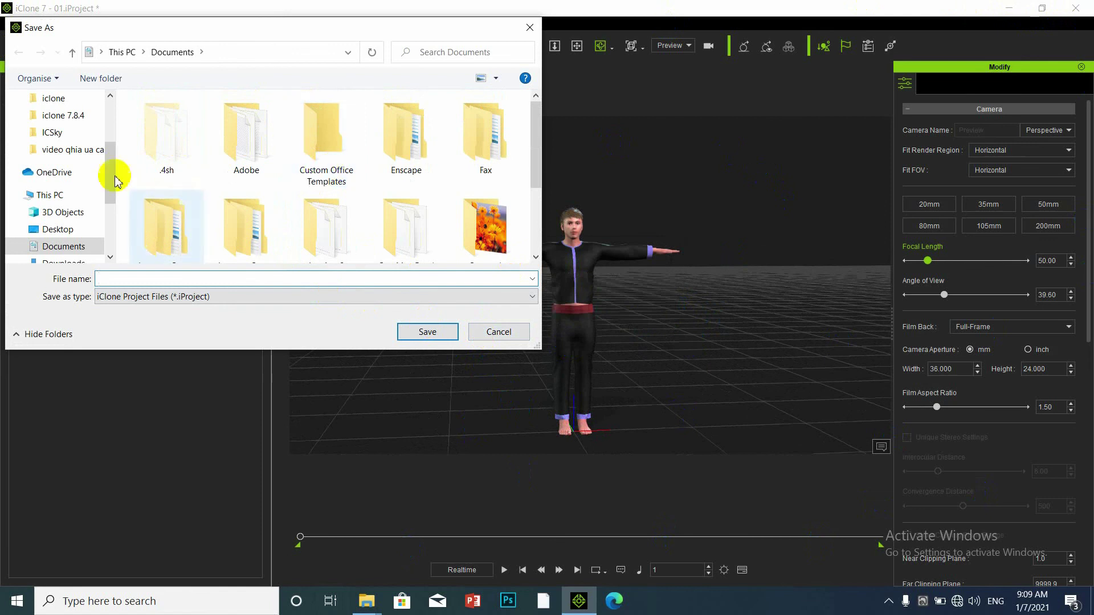
scroll(171, 223, "down", 5)
left_click(57, 229)
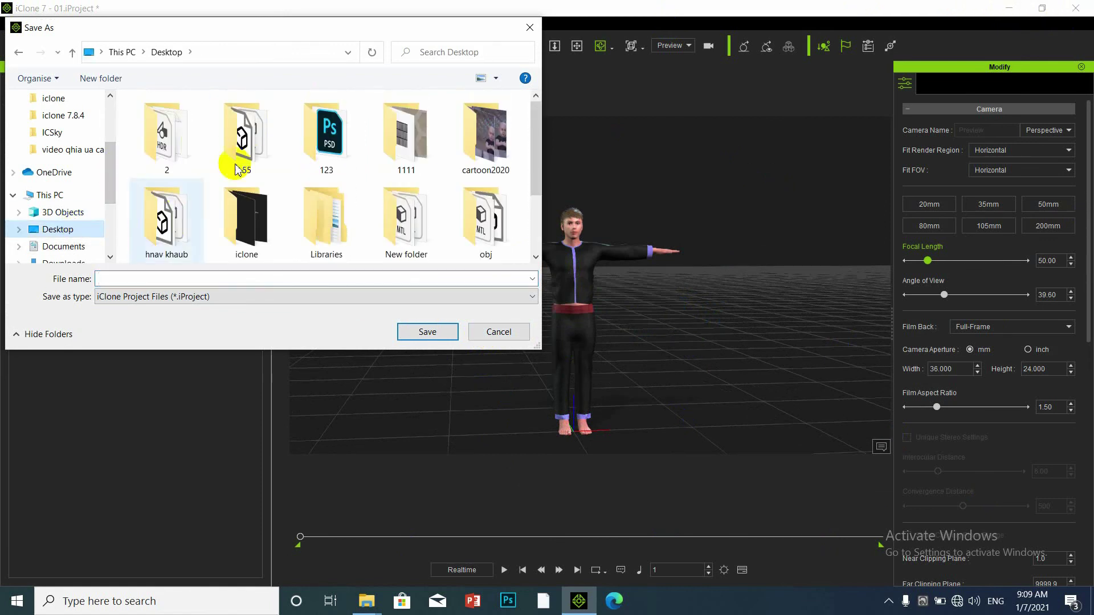
scroll(269, 160, "down", 2)
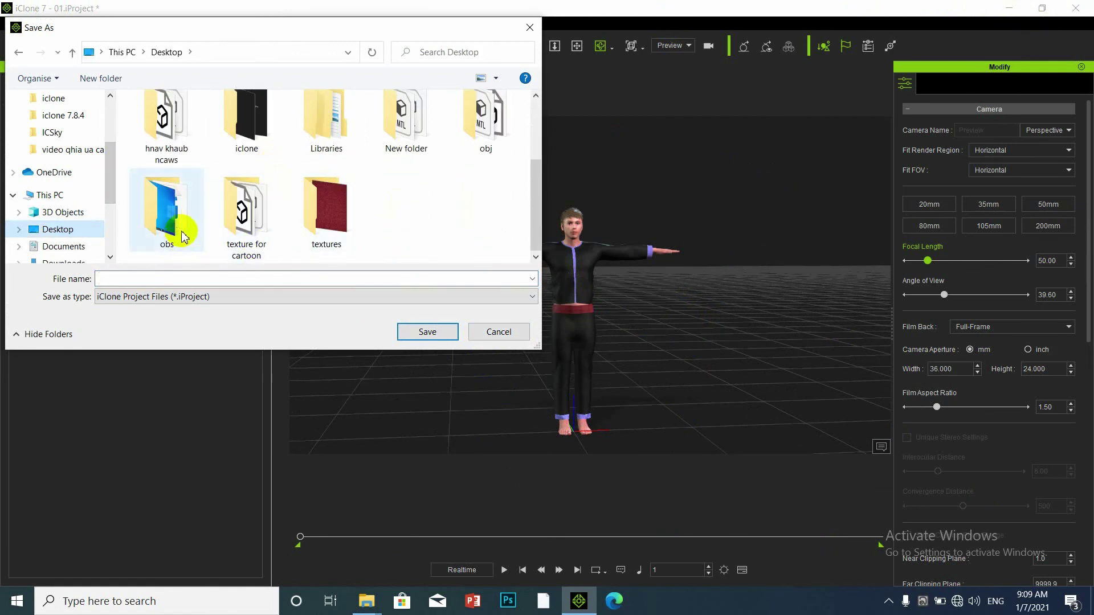
Create a new folder named "2020 iclone kartoon" on the Desktop from within the save dialog.
right_click(409, 198)
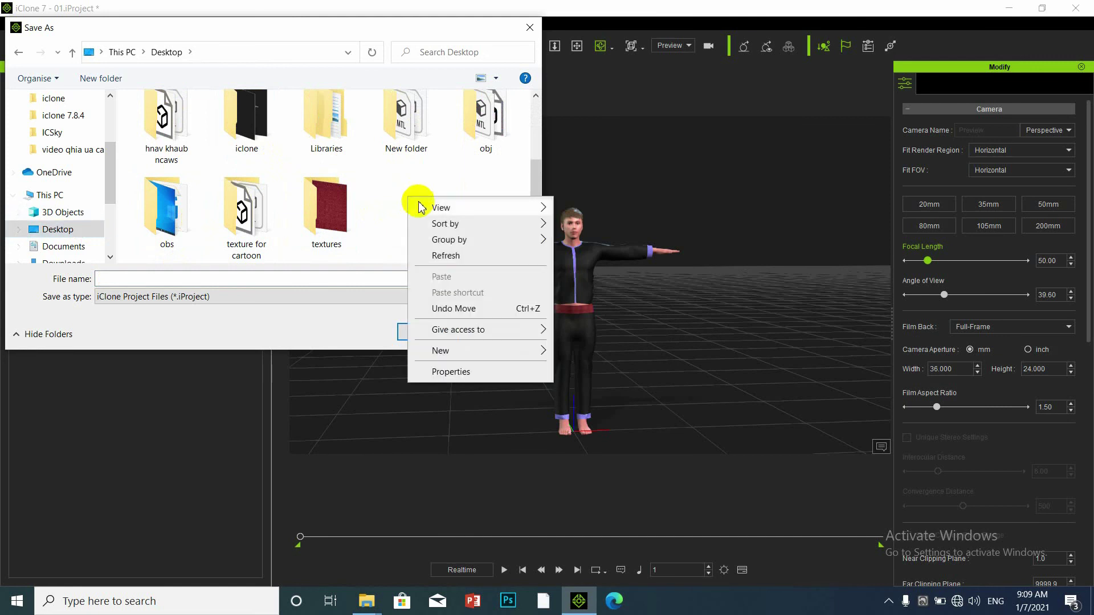
left_click(447, 350)
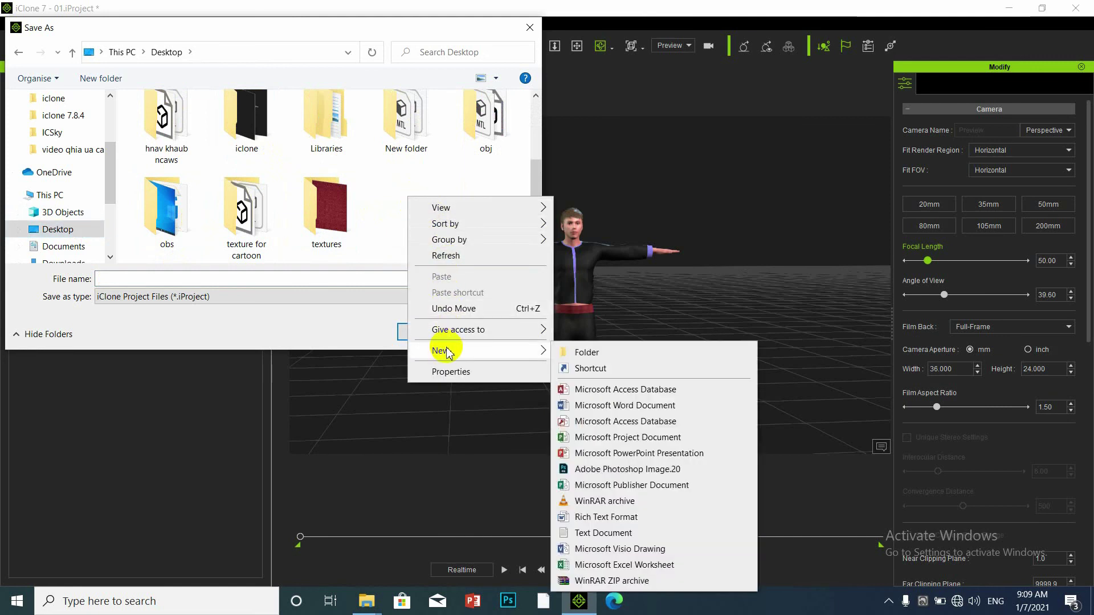
left_click(582, 353)
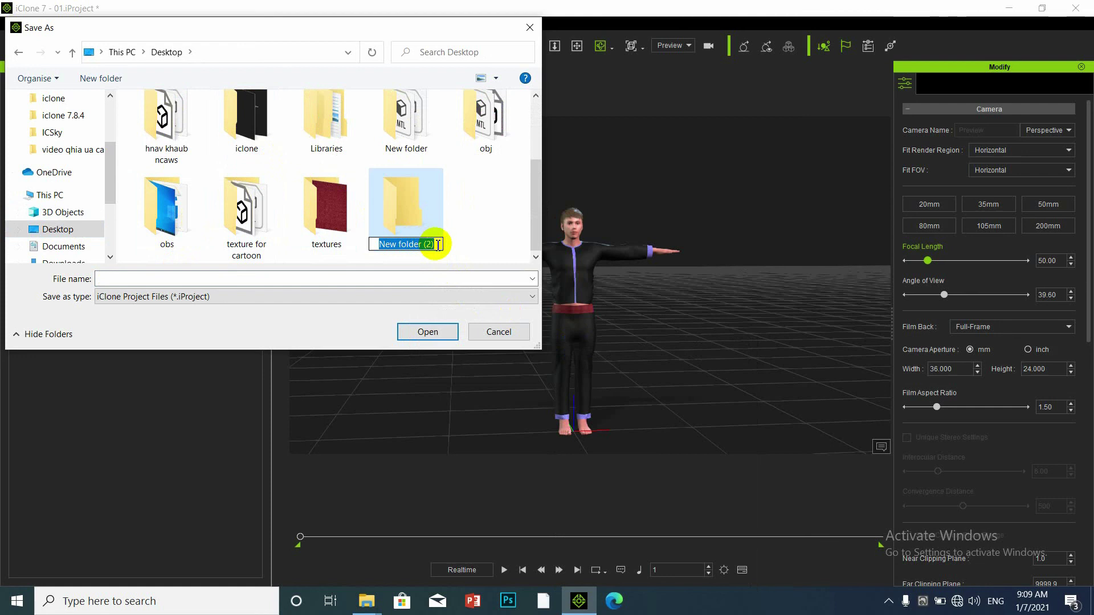
type("2020 i")
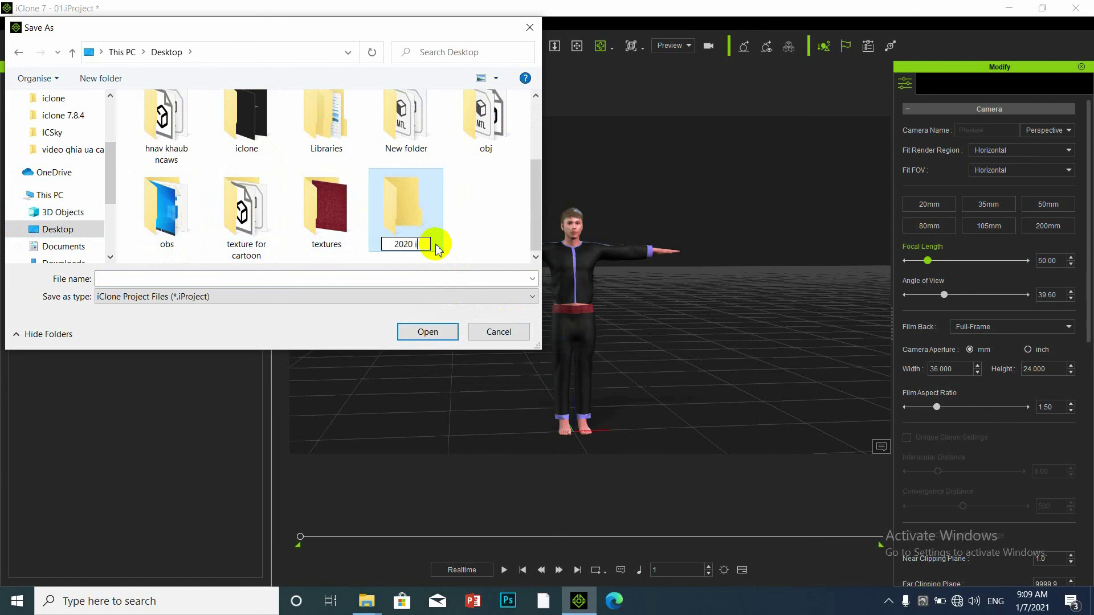
type("clone kart")
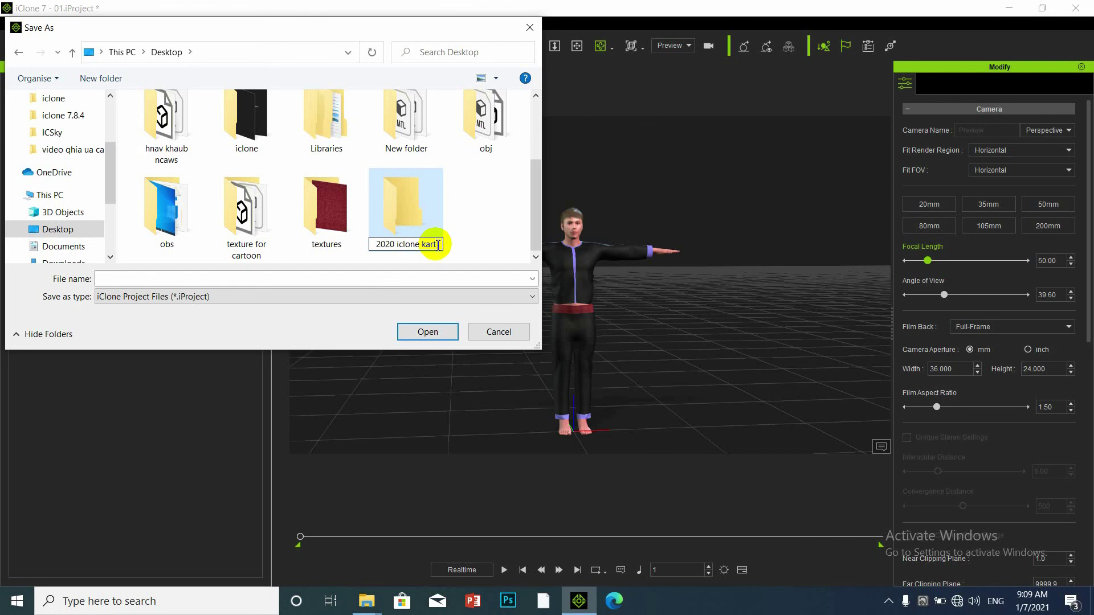
type("oon")
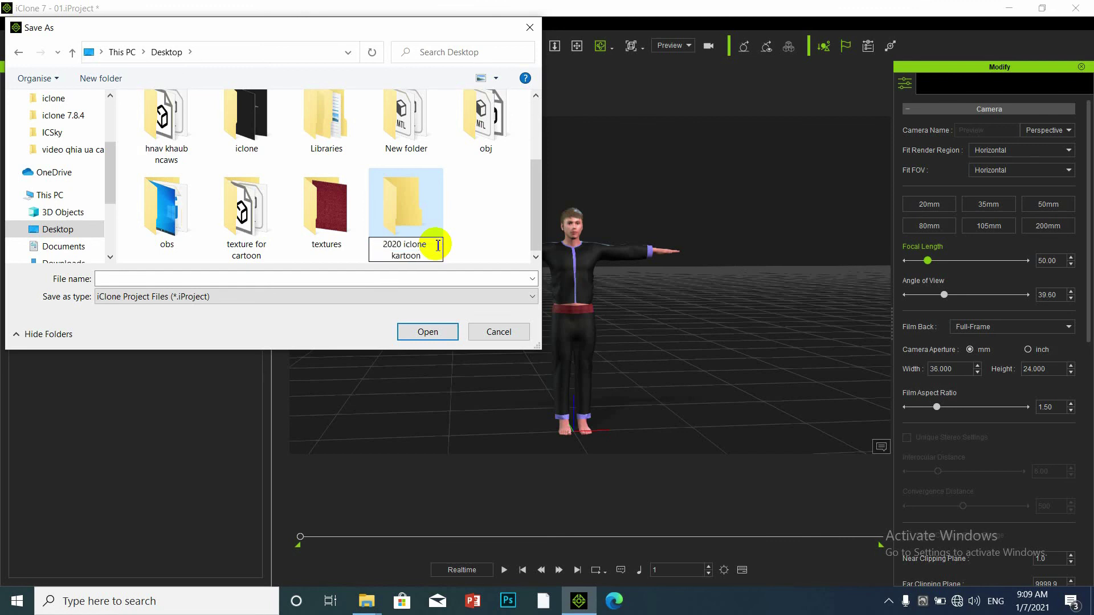
left_click(494, 236)
Save the iClone project as "ic1" inside the 2020 iclone kartoon folder and close the leftover iclone folder window.
double_click(422, 211)
left_click(128, 278)
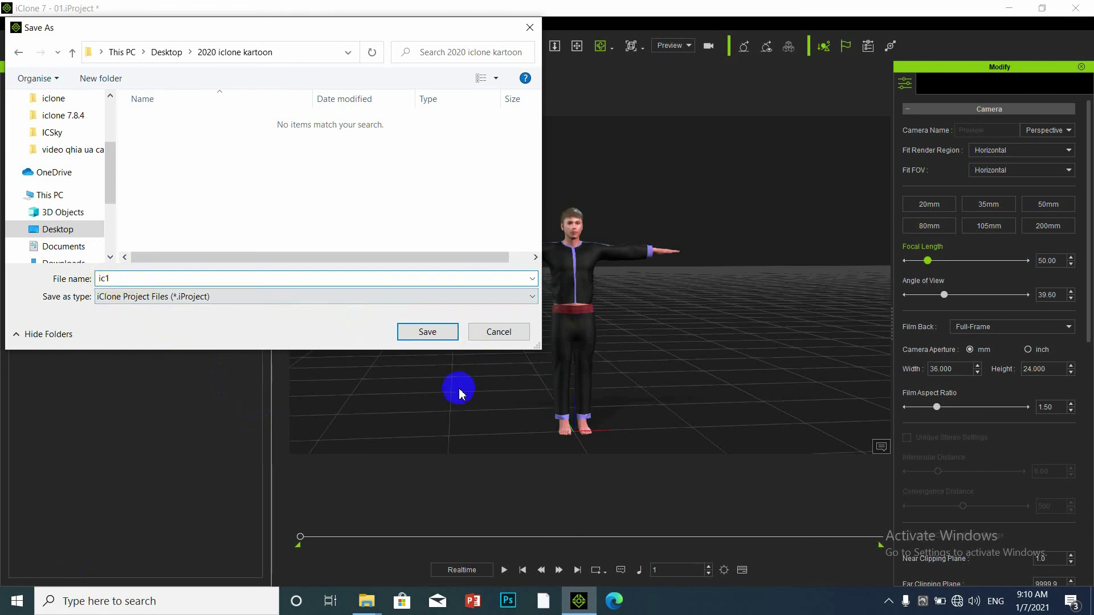
left_click(429, 331)
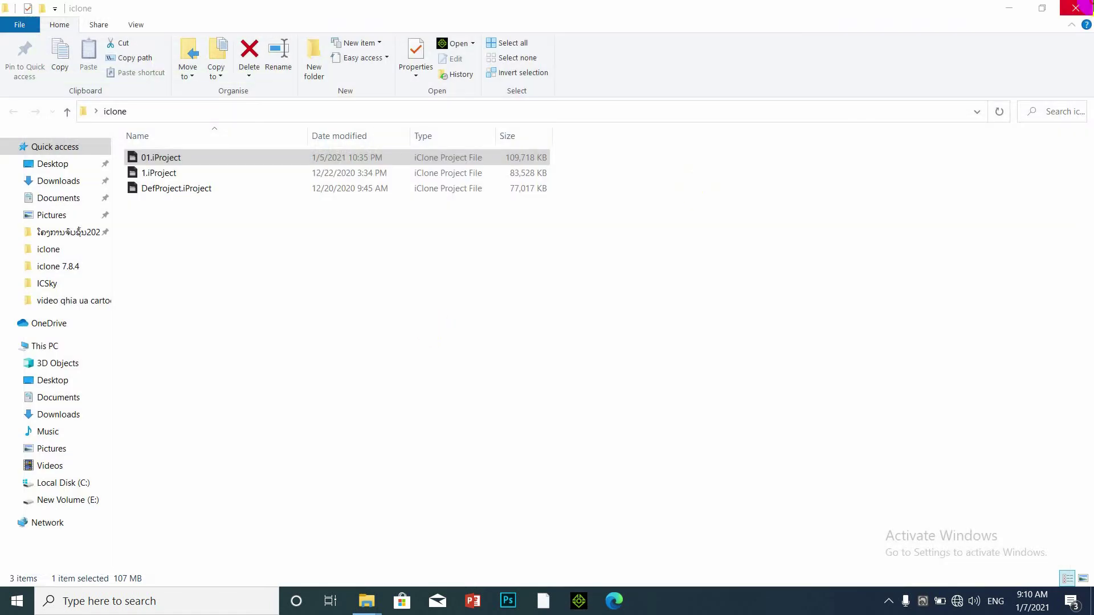
left_click(1075, 8)
right_click(596, 142)
left_click(629, 182)
right_click(627, 176)
left_click(655, 224)
right_click(658, 232)
left_click(673, 276)
right_click(597, 177)
left_click(635, 220)
right_click(638, 223)
left_click(676, 266)
right_click(576, 206)
left_click(632, 251)
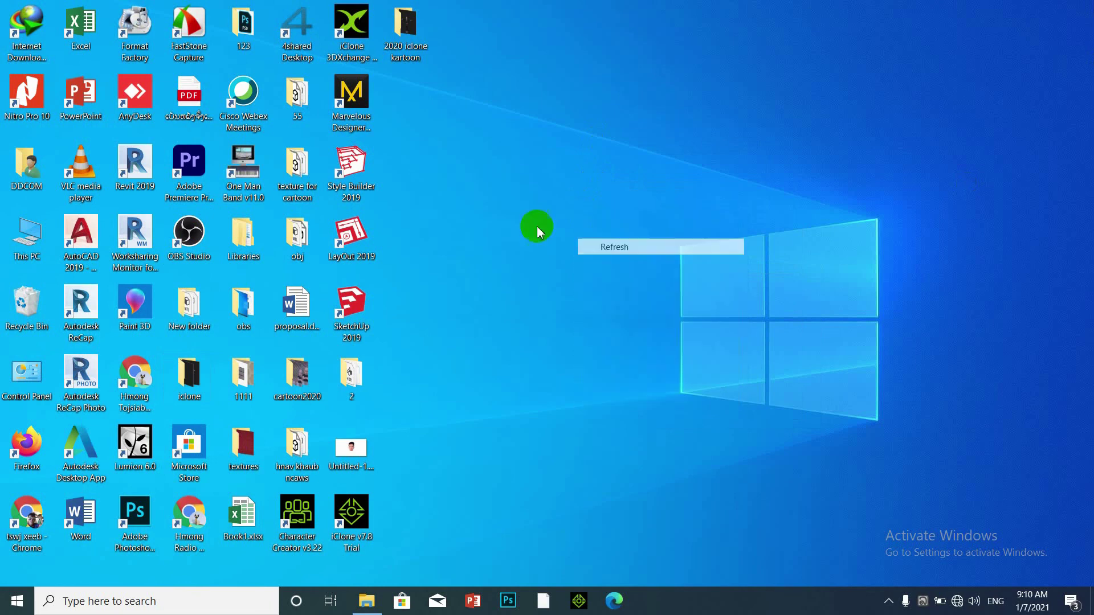
Check the saved ic1.iProject file in the desktop's 2020 iclone kartoon folder, and return to the desktop.
double_click(421, 55)
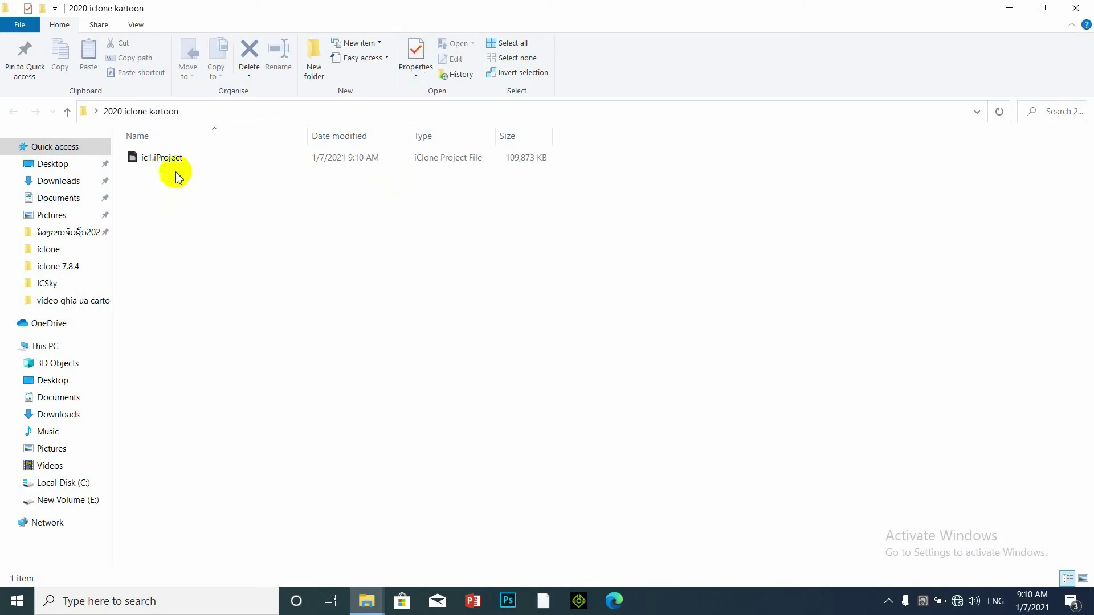
left_click(160, 163)
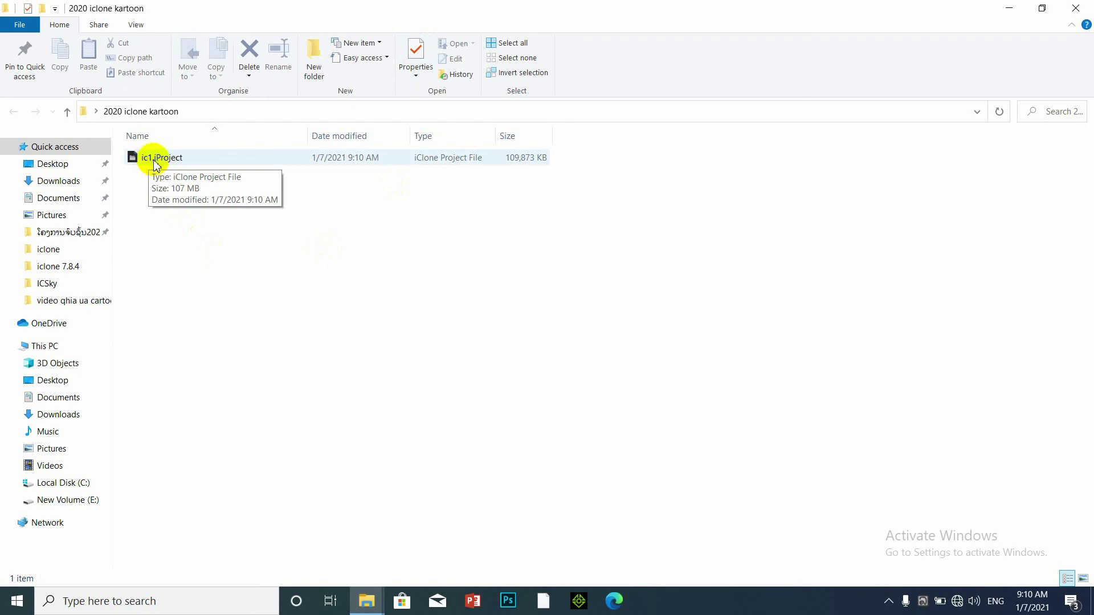
key("super+d")
left_click(414, 54)
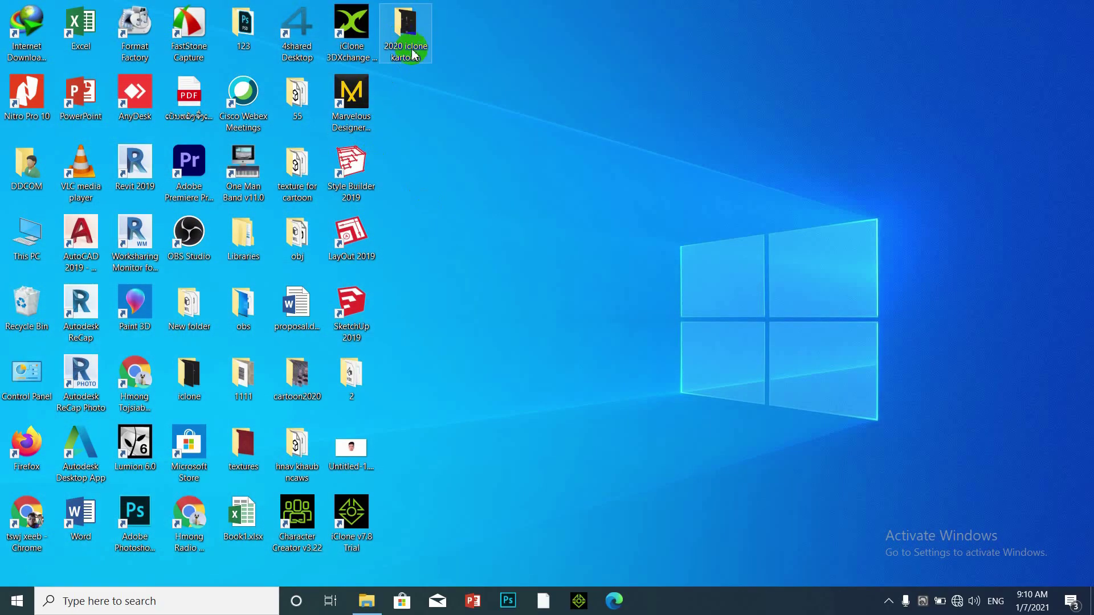
left_click(612, 225)
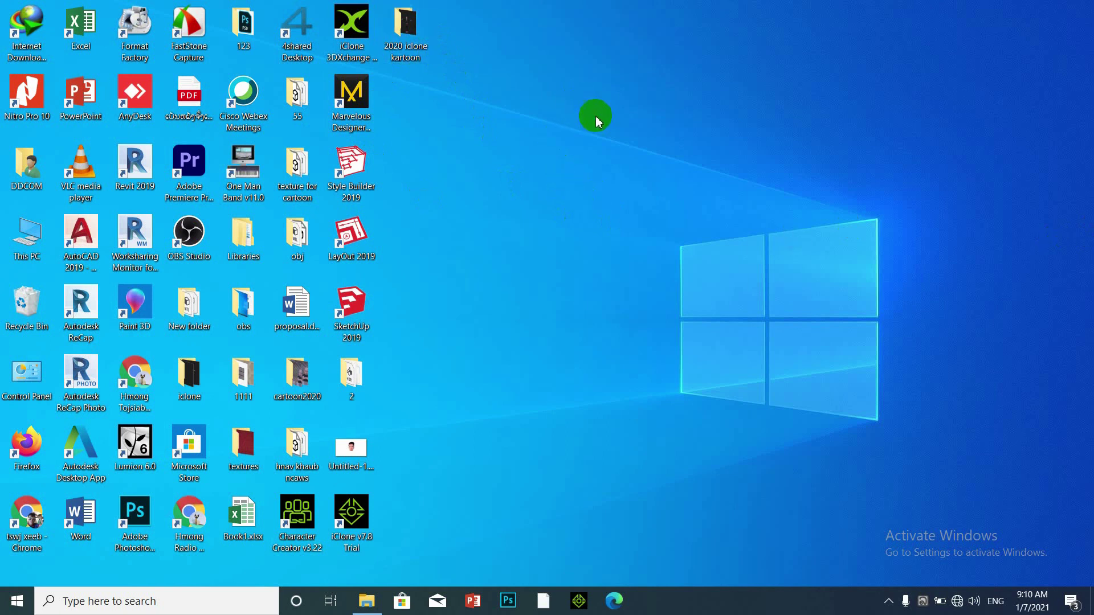